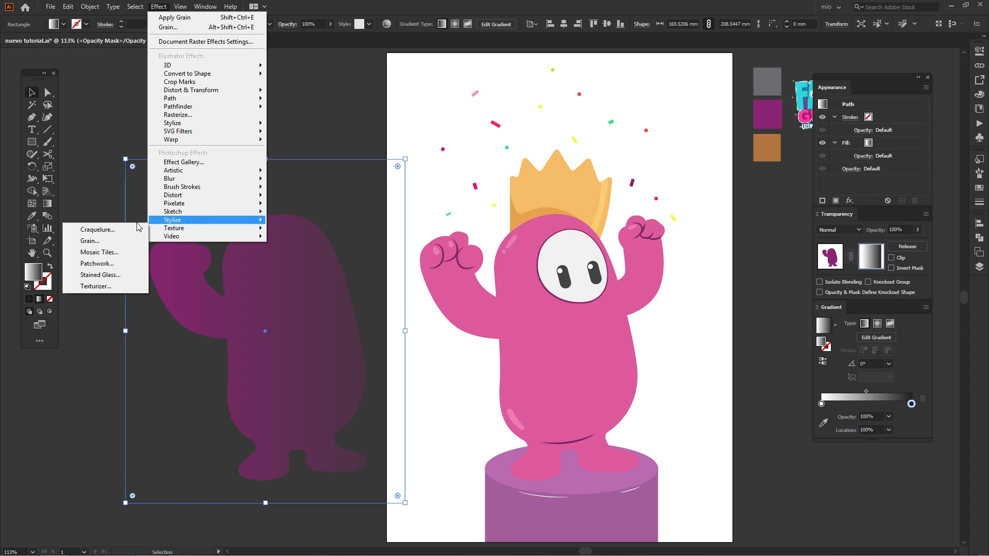
Apply a Stippled Grain effect with intensity 61 and contrast 23 to the gradient rectangle in the silhouette's opacity mask
click(129, 241)
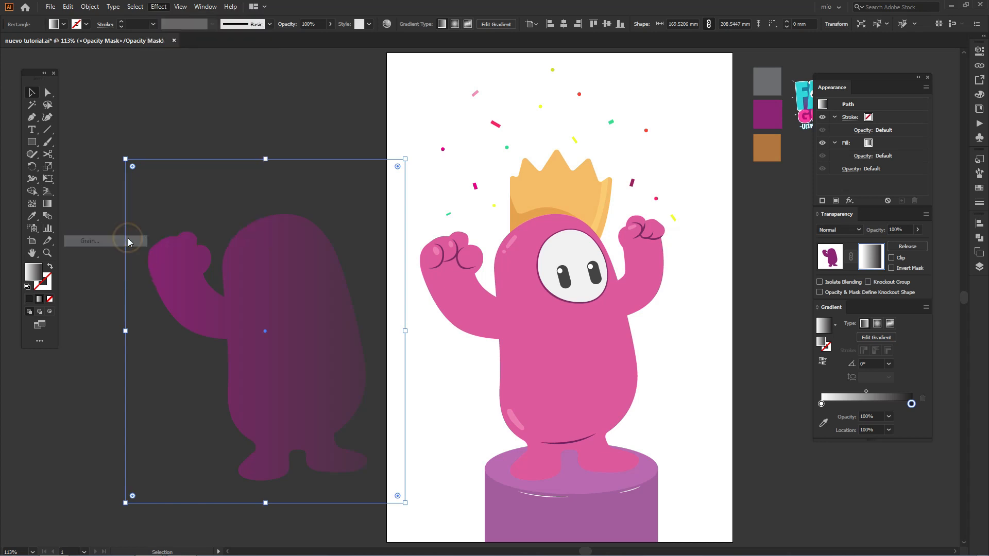
scroll(319, 255, down, 2)
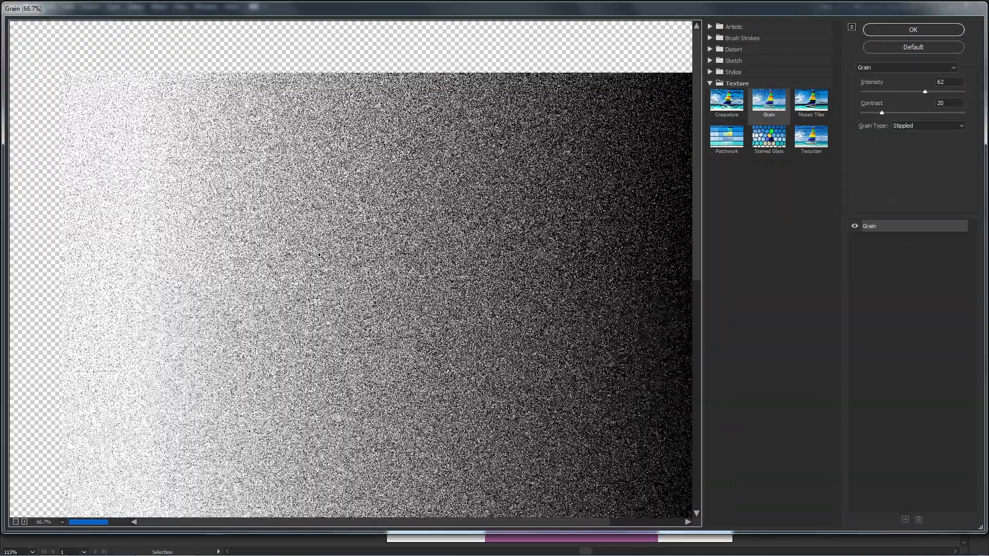
scroll(319, 255, down, 1)
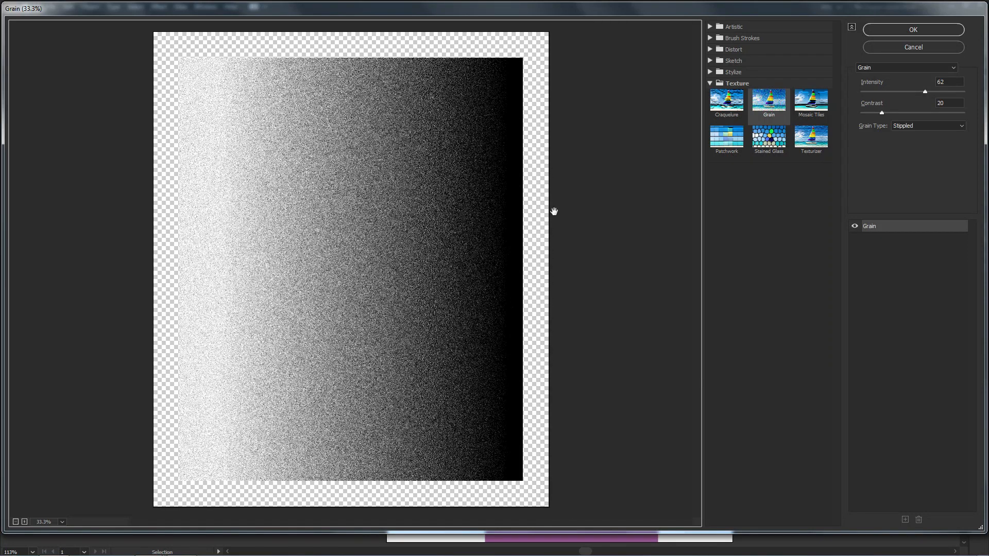
drag(923, 92, 885, 114)
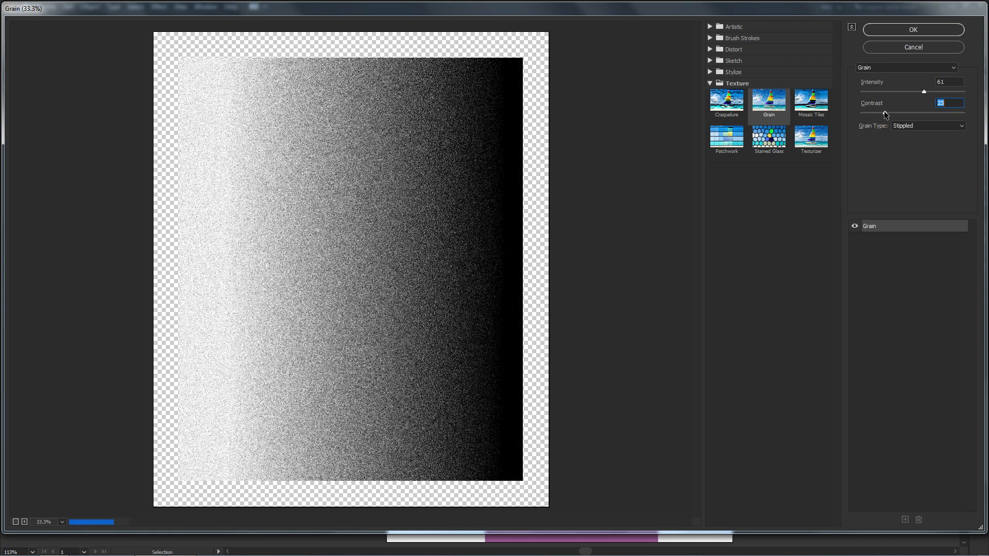
click(892, 30)
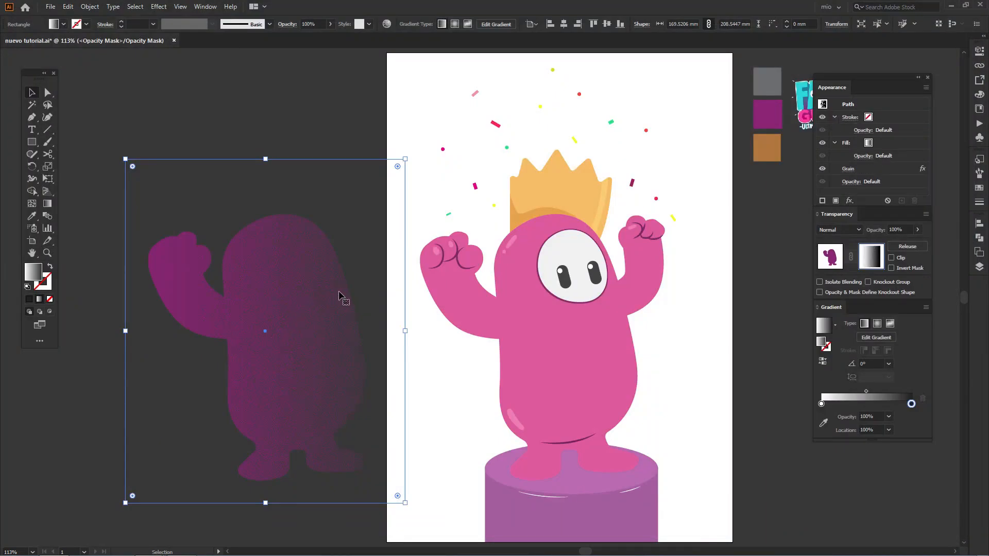
Leave the opacity mask and move the purple grainy silhouette onto the pink character's matching body shape
click(833, 257)
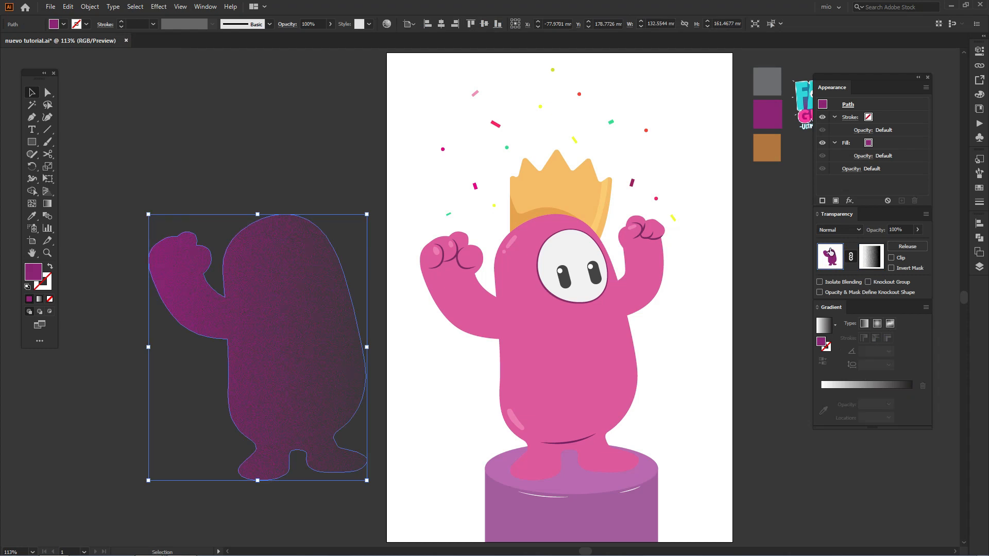
drag(293, 342, 468, 337)
click(455, 351)
key(ctrl+space)
click(468, 336)
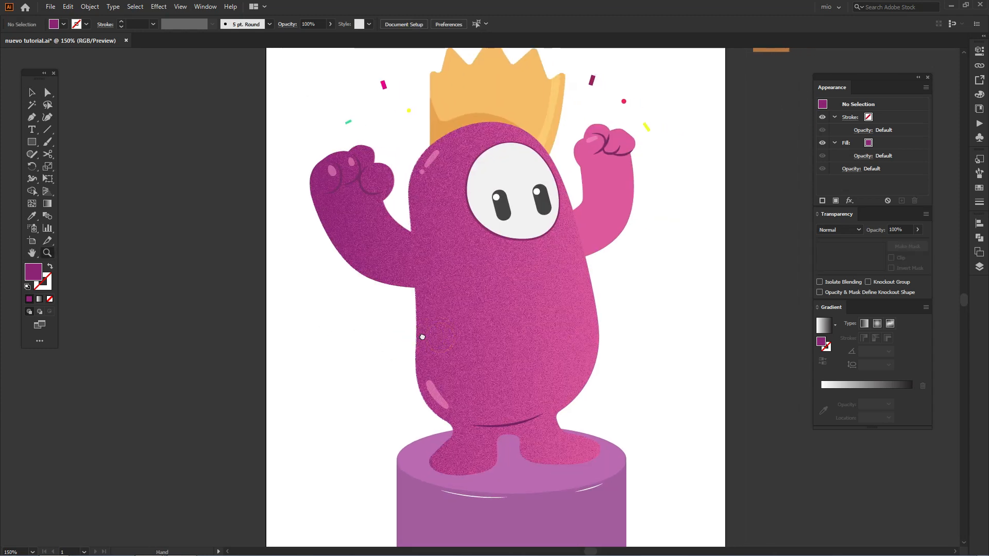
click(468, 320)
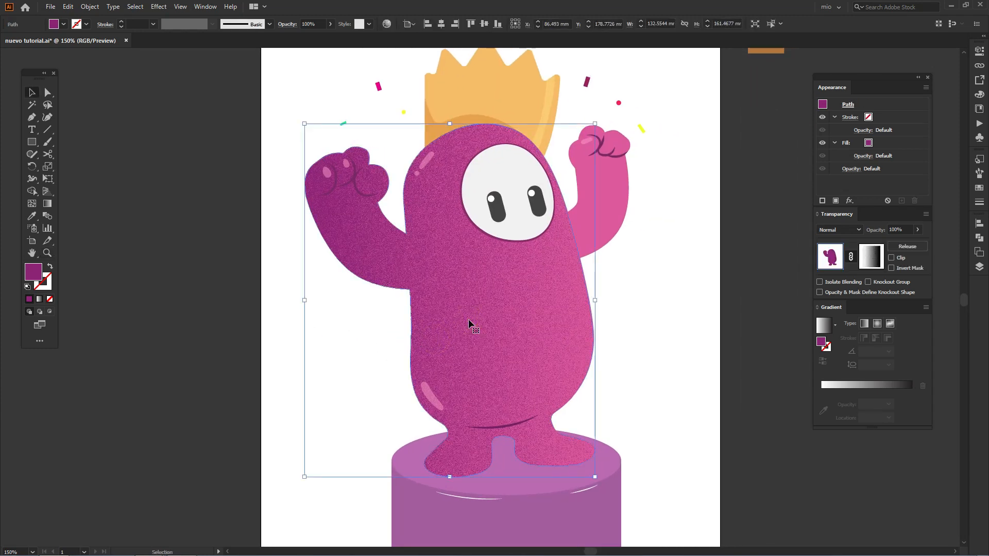
click(657, 308)
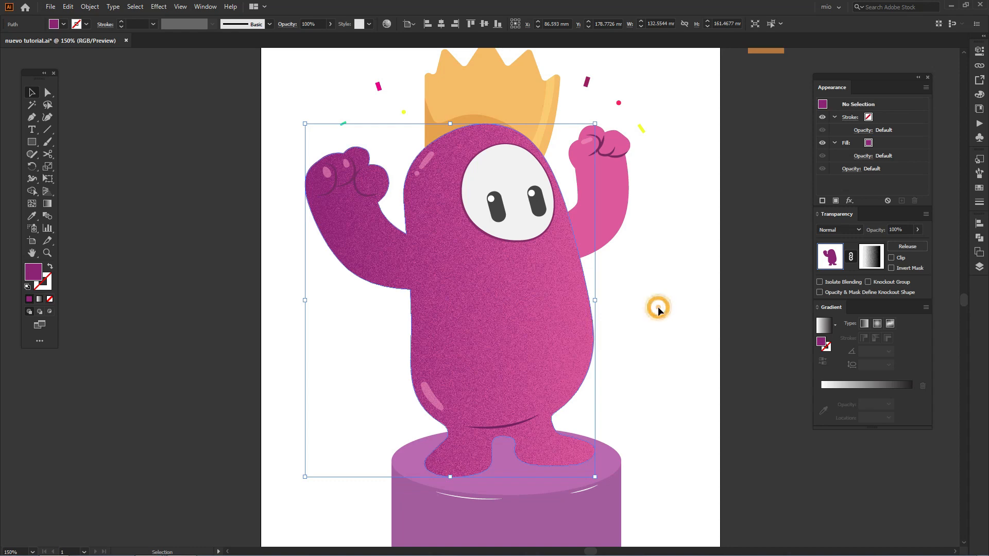
ctrl+alt+click(482, 309)
key(ctrl+0)
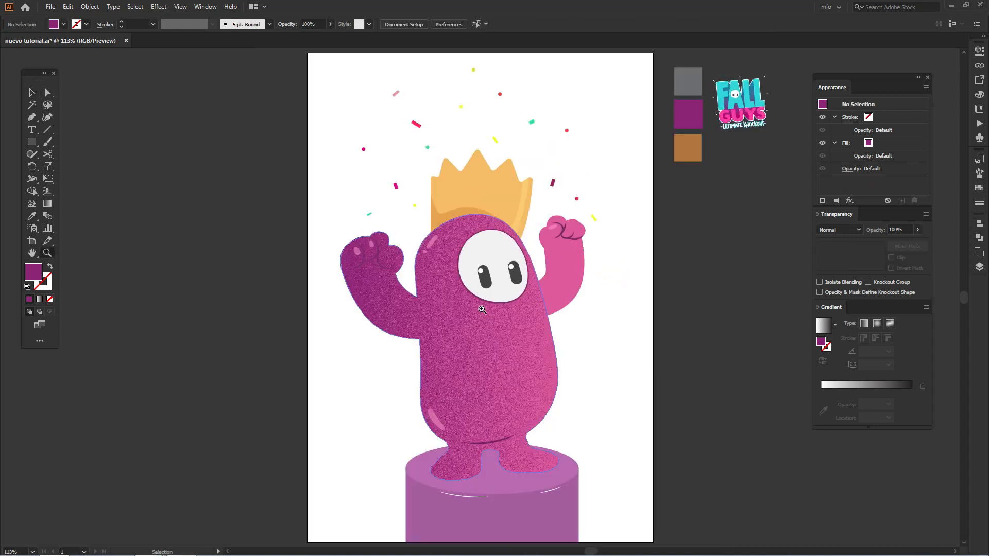
Shift the gradient in the body silhouette's opacity mask slightly to the right, extending the purple shading across the body
click(483, 314)
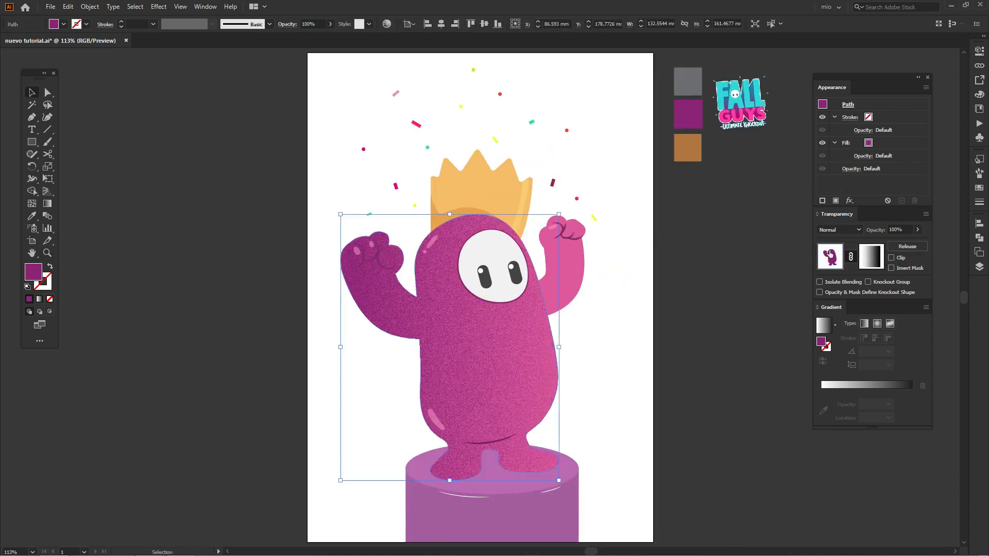
click(874, 259)
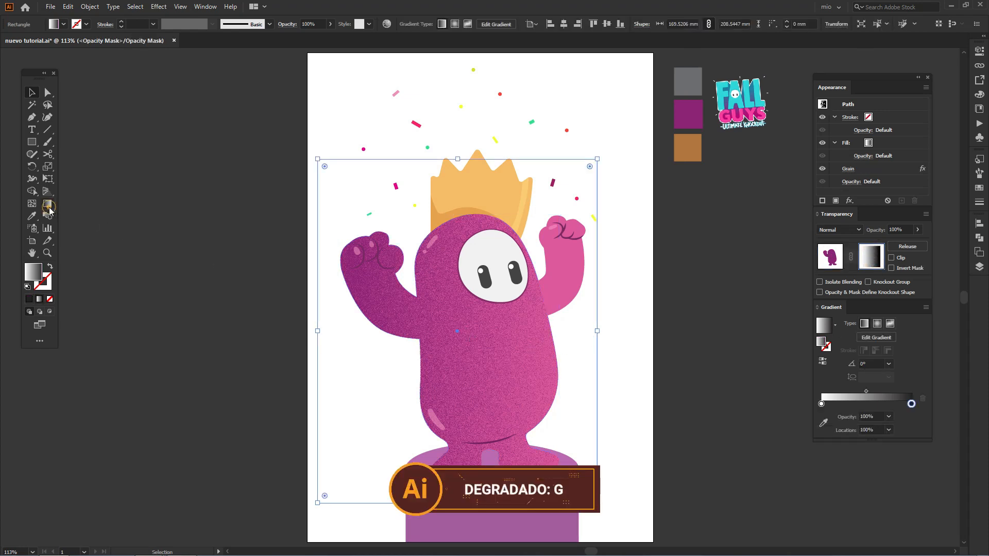
click(48, 206)
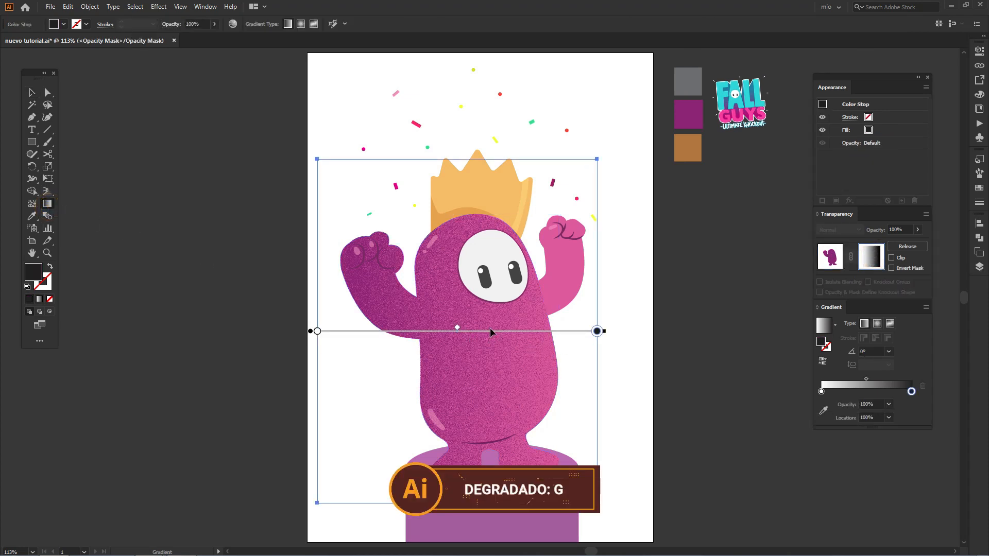
drag(490, 332, 518, 331)
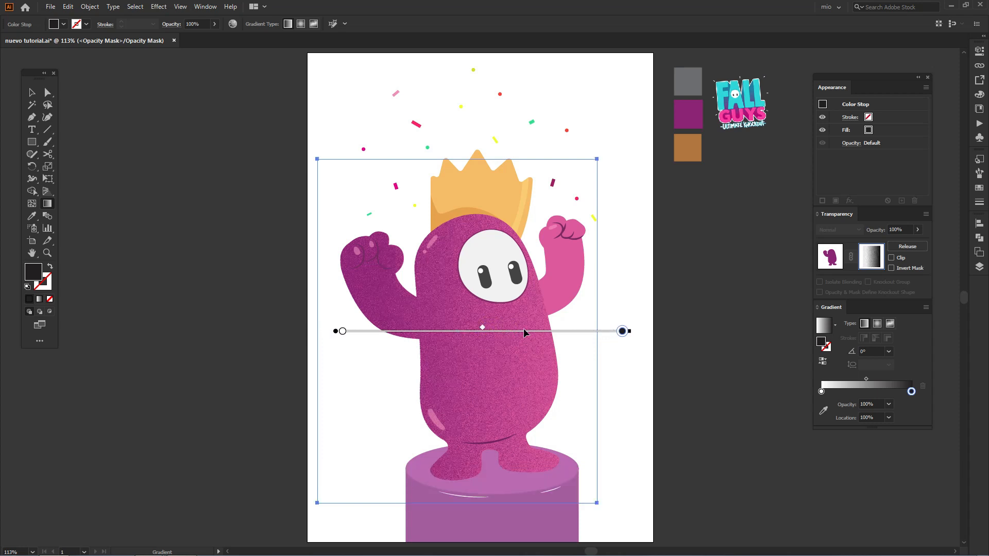
drag(580, 333, 584, 331)
key(v)
click(621, 331)
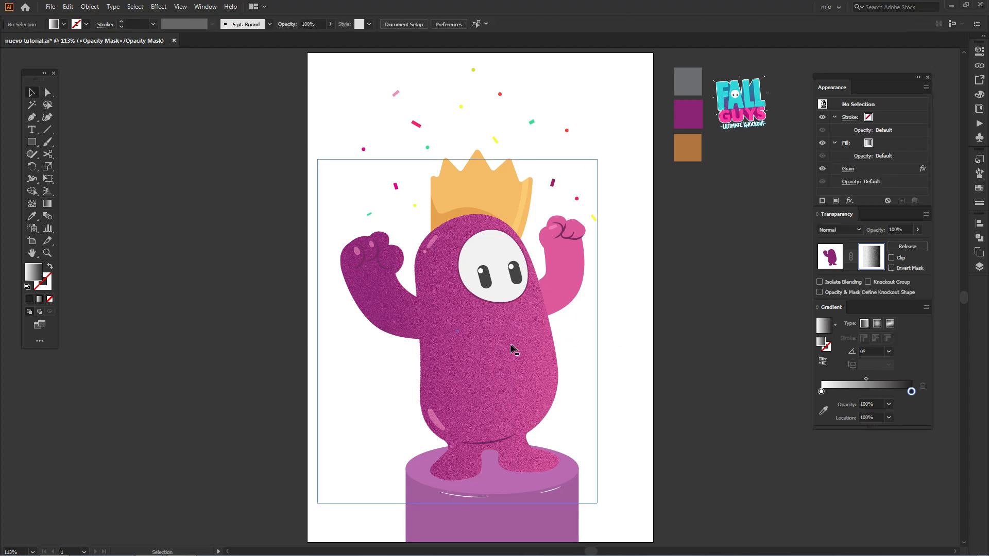
Raise the Grain intensity slightly on the body's mask rectangle, keeping contrast 23 and Stippled, and return to the artwork
click(513, 349)
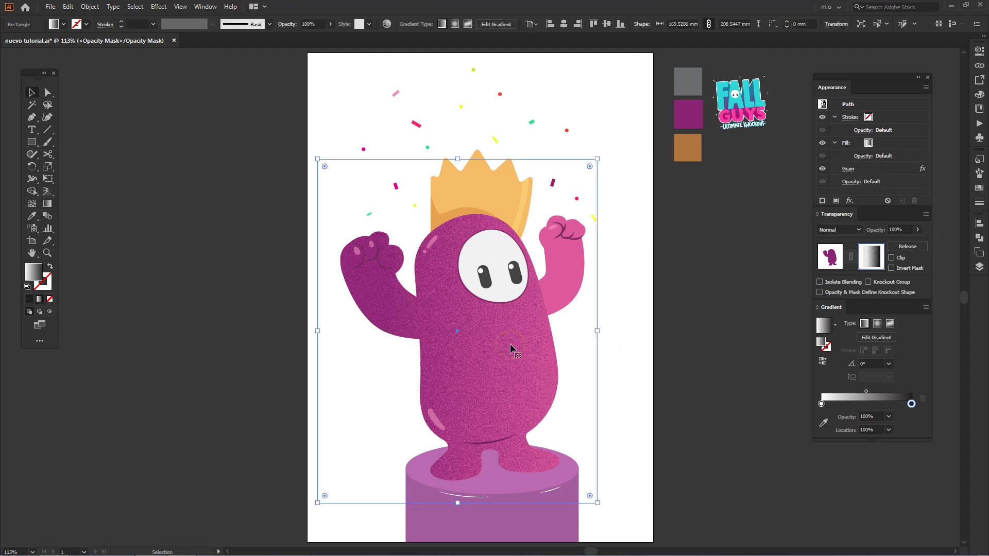
click(847, 169)
key(ctrl+minus)
key(ctrl+minus)
key(ctrl+minus)
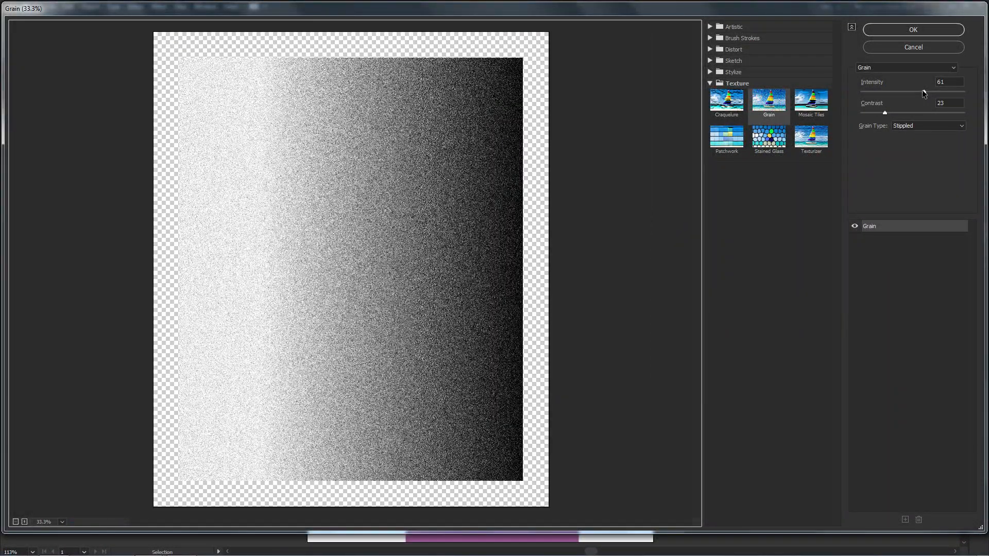
drag(922, 91, 930, 91)
click(919, 34)
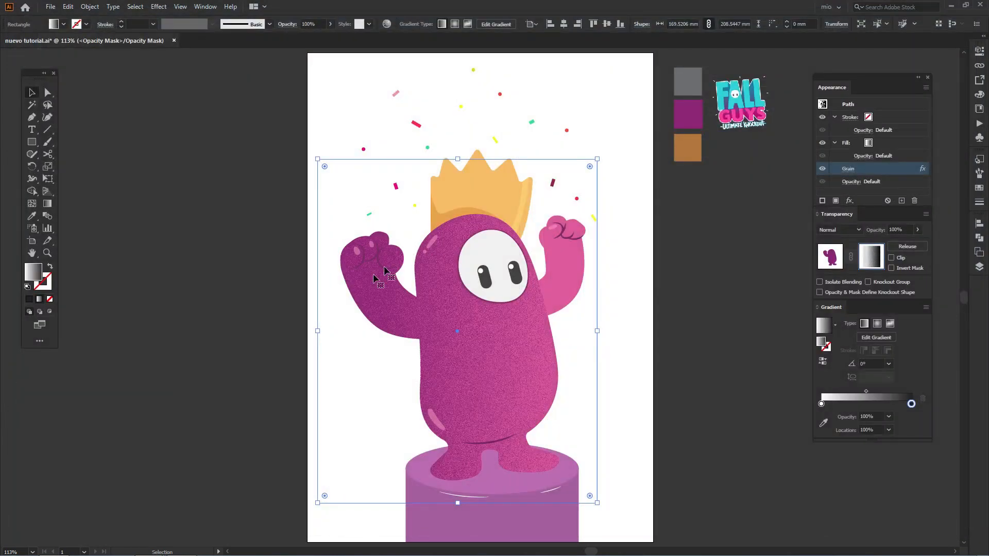
click(291, 325)
click(679, 324)
click(821, 255)
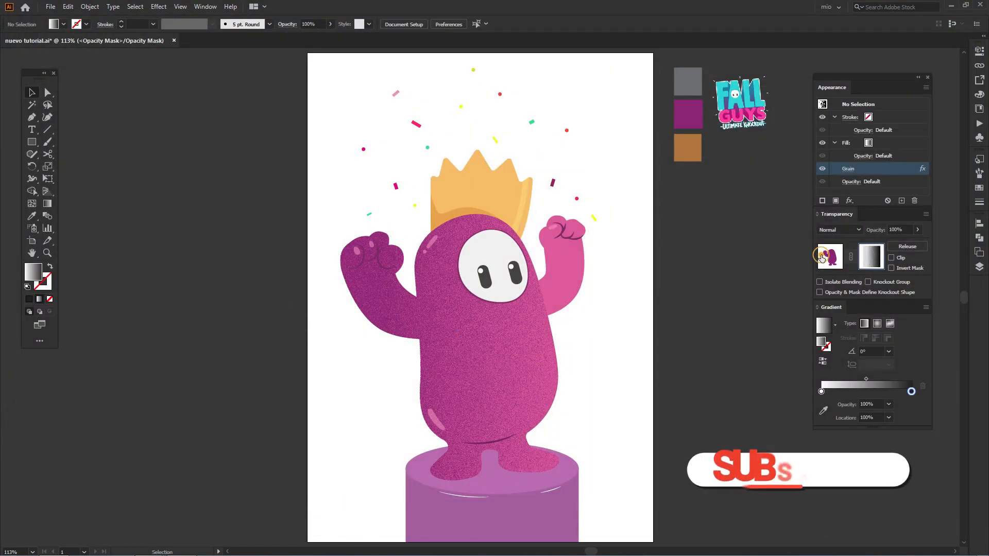
click(718, 288)
Copy the character's pink raised arm on the right and paste the duplicate in front
click(574, 262)
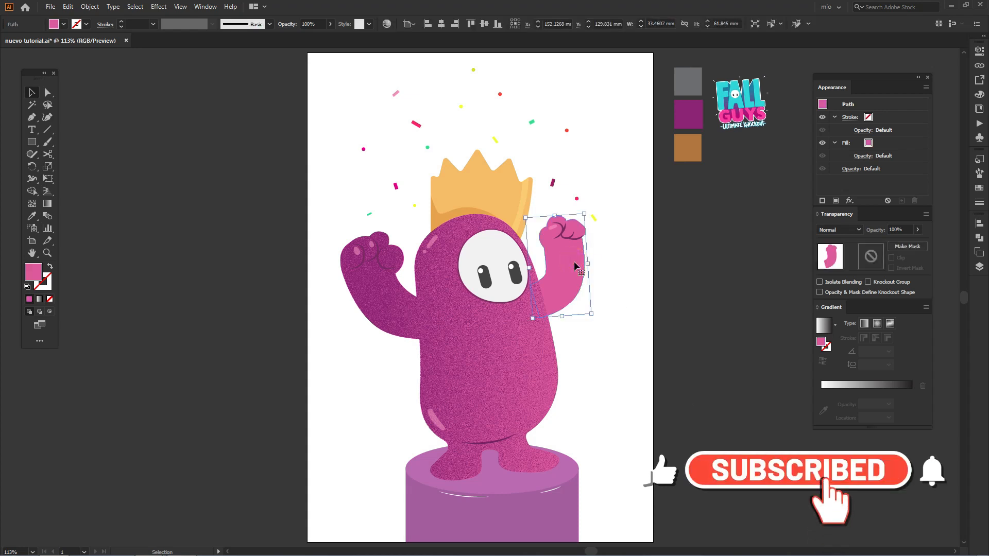
click(68, 7)
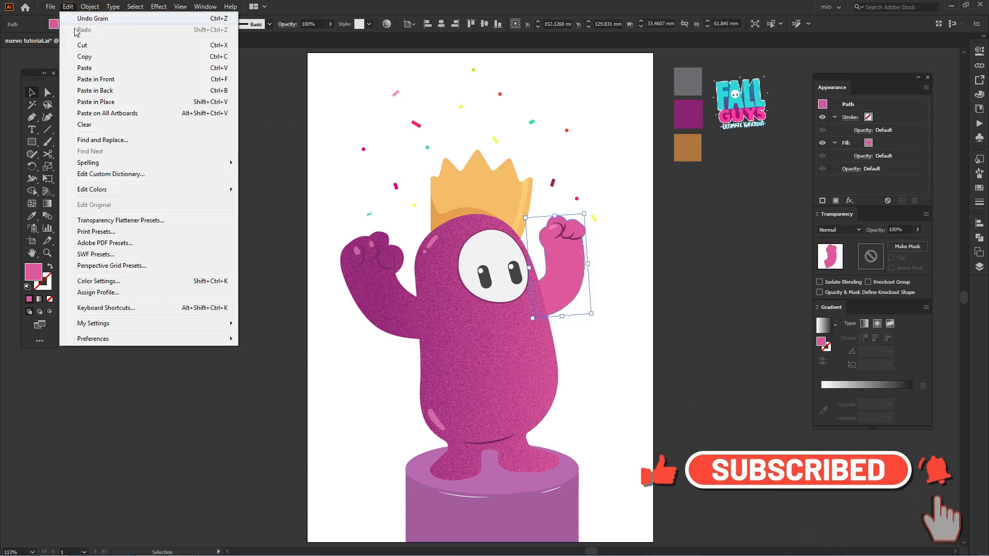
click(85, 56)
click(68, 8)
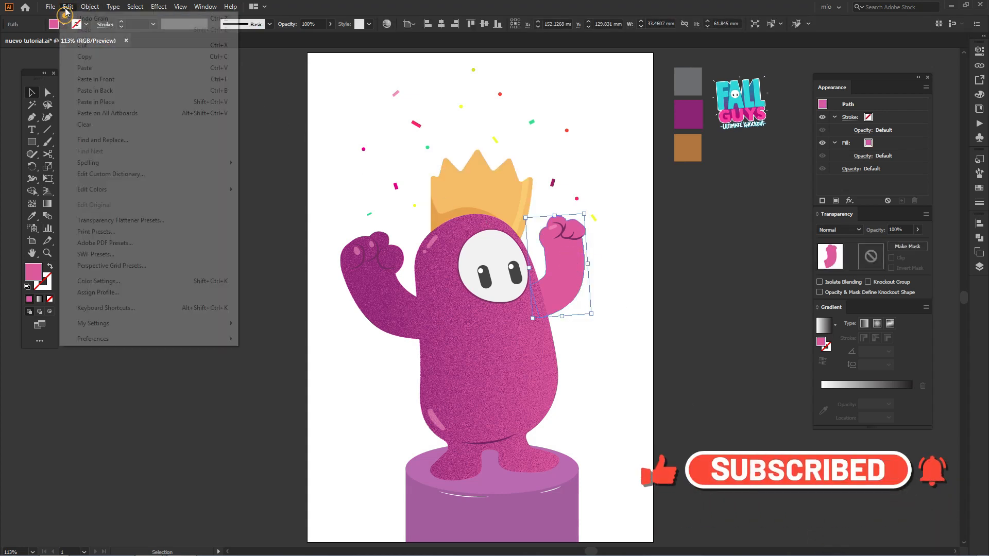
click(117, 79)
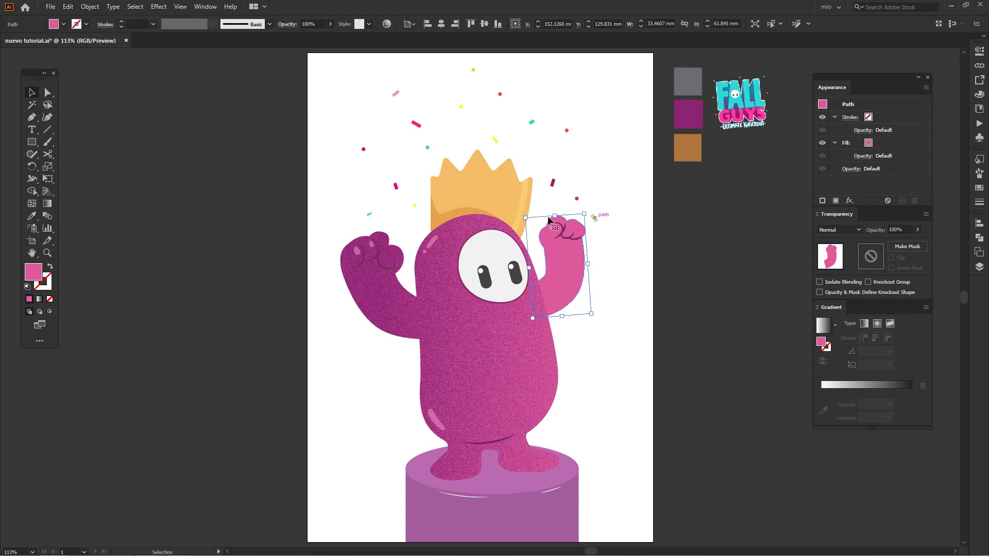
Recolour the arm duplicate with the purple sample square and give it an opacity mask with Clip turned off
click(31, 216)
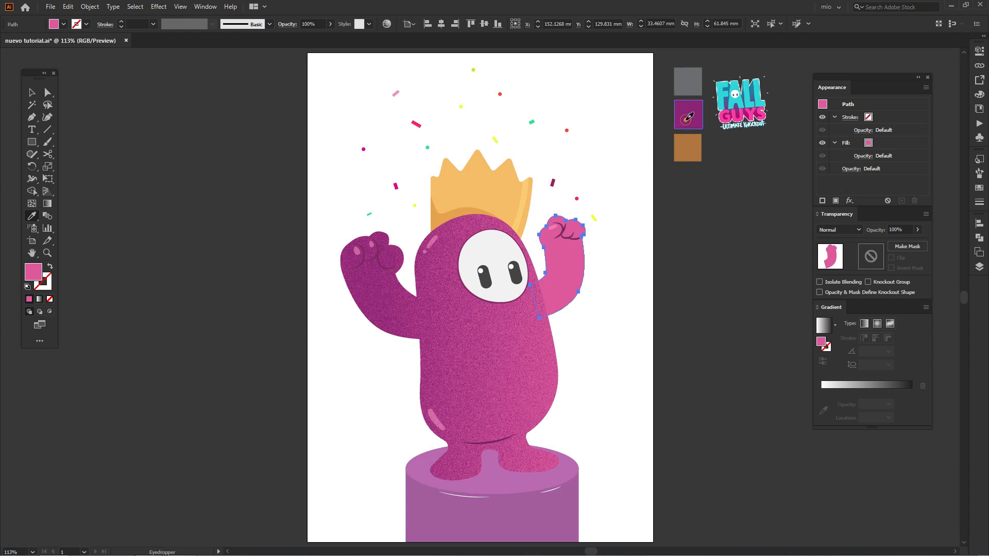
click(688, 115)
click(900, 247)
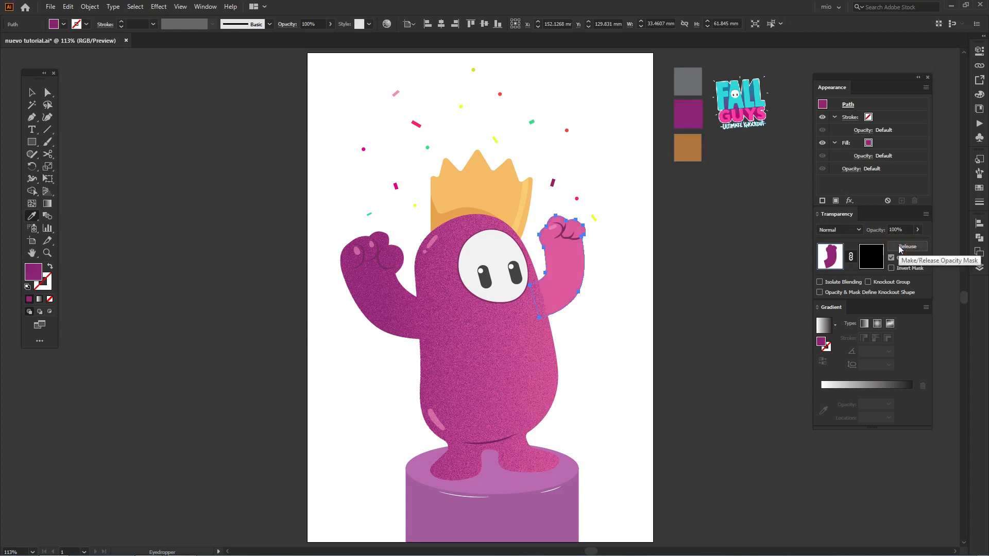
click(891, 258)
Draw a rectangle about 53 by 66 mm over the arm inside its opacity mask and fill it with the white-to-black gradient
click(880, 262)
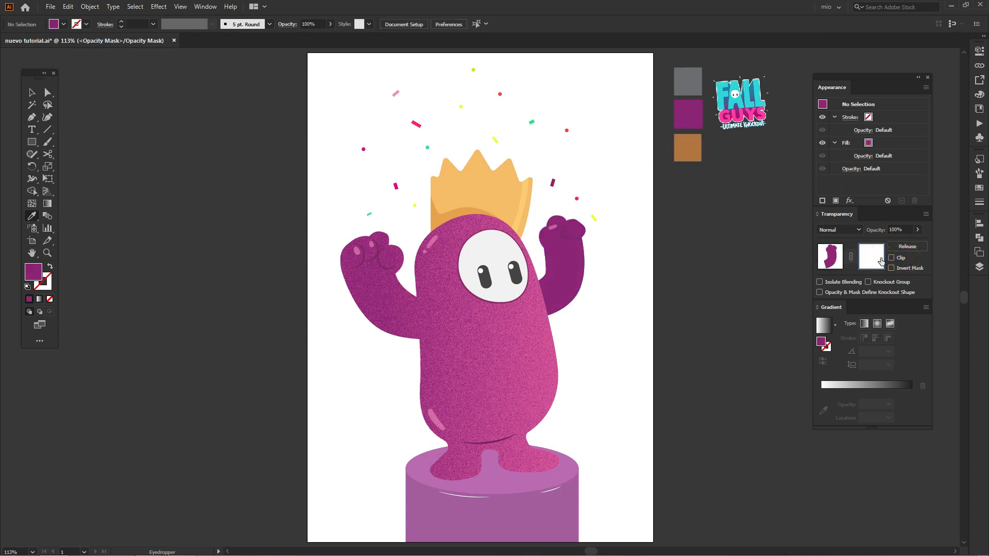
drag(31, 142, 85, 147)
drag(615, 205, 526, 314)
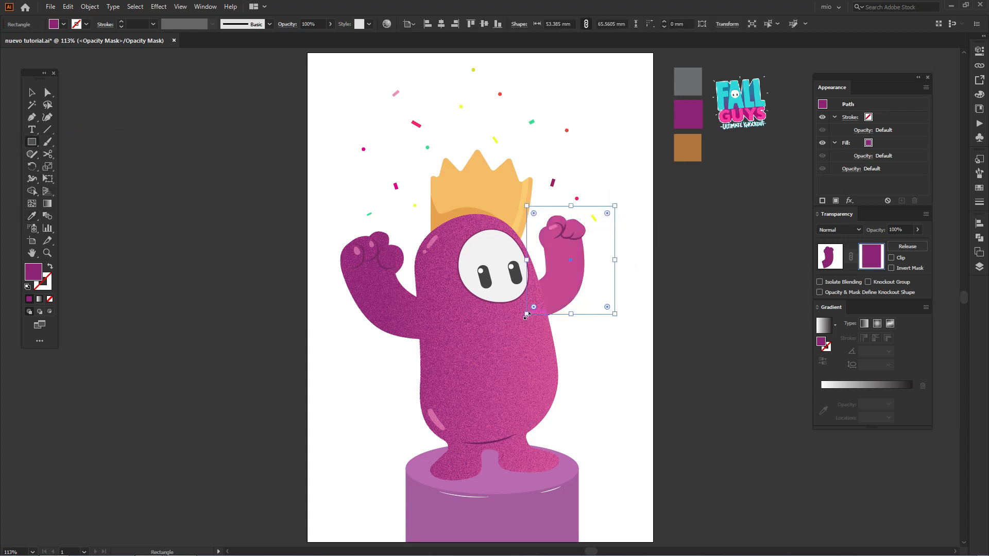
click(976, 192)
click(857, 208)
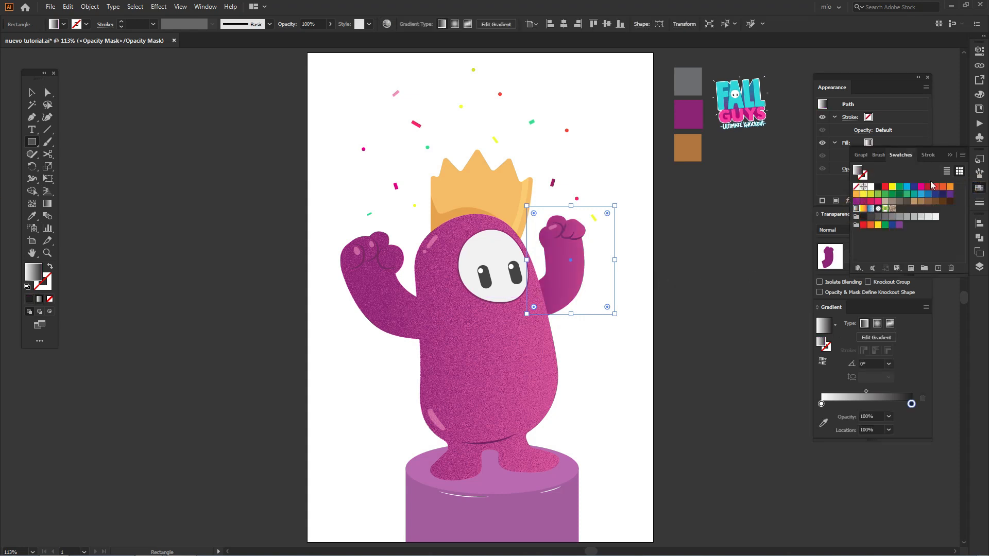
click(951, 155)
Apply the last-used Grain effect to the gradient rectangle in the arm's opacity mask
key(ctrl+plus)
key(ctrl+plus)
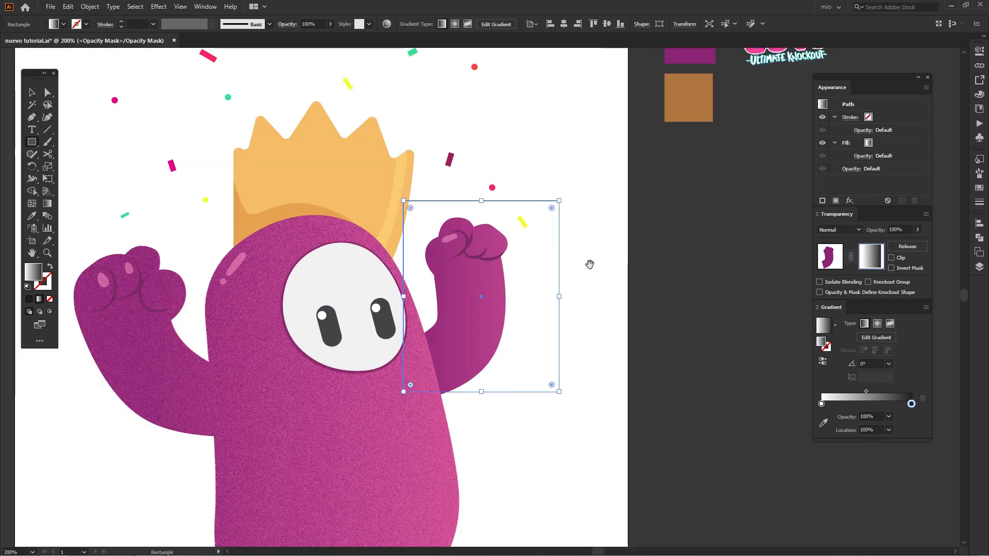
drag(590, 265, 535, 222)
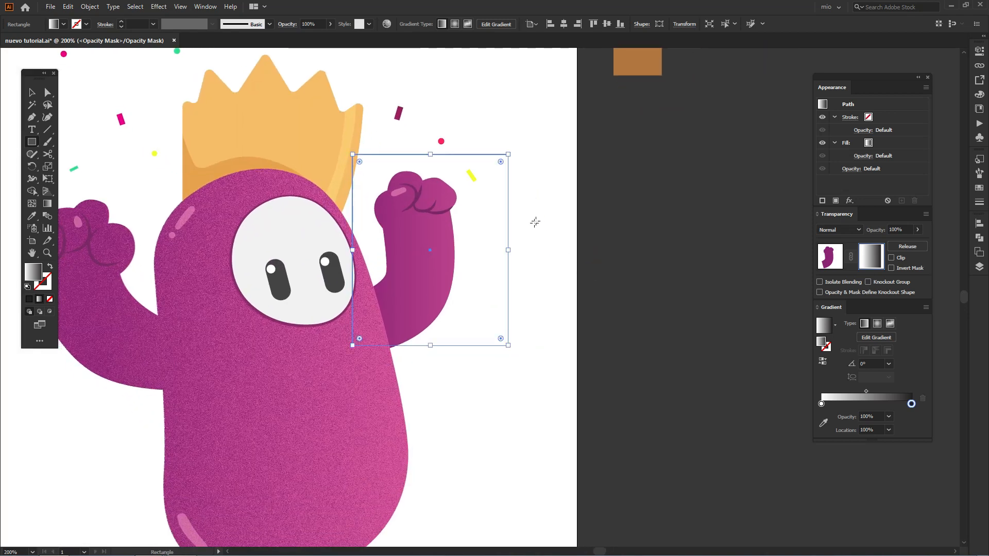
click(165, 6)
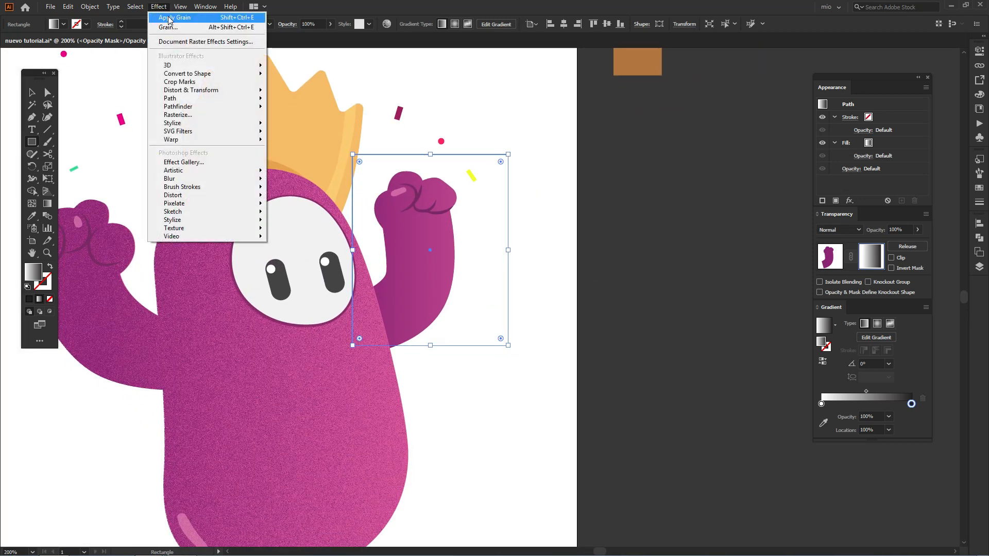
click(170, 18)
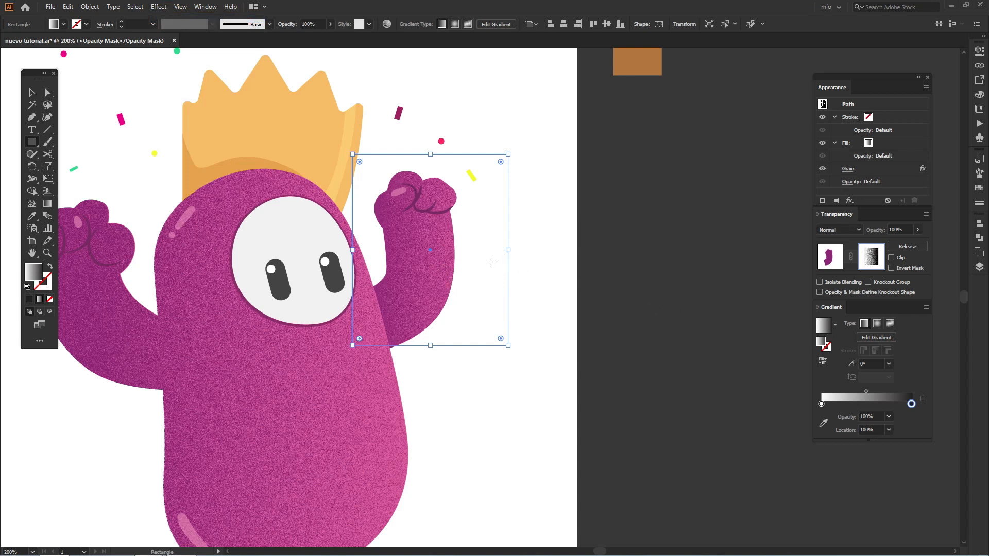
Angle the arm mask's gradient diagonally at about 61° from elbow to fist, shift its midpoint, and move the white stop to about 7.8%
key(g)
drag(494, 253, 469, 252)
mouse_move(482, 176)
mouse_down()
mouse_move(369, 338)
mouse_move(437, 264)
mouse_move(487, 159)
mouse_move(479, 159)
mouse_up()
drag(462, 201, 444, 224)
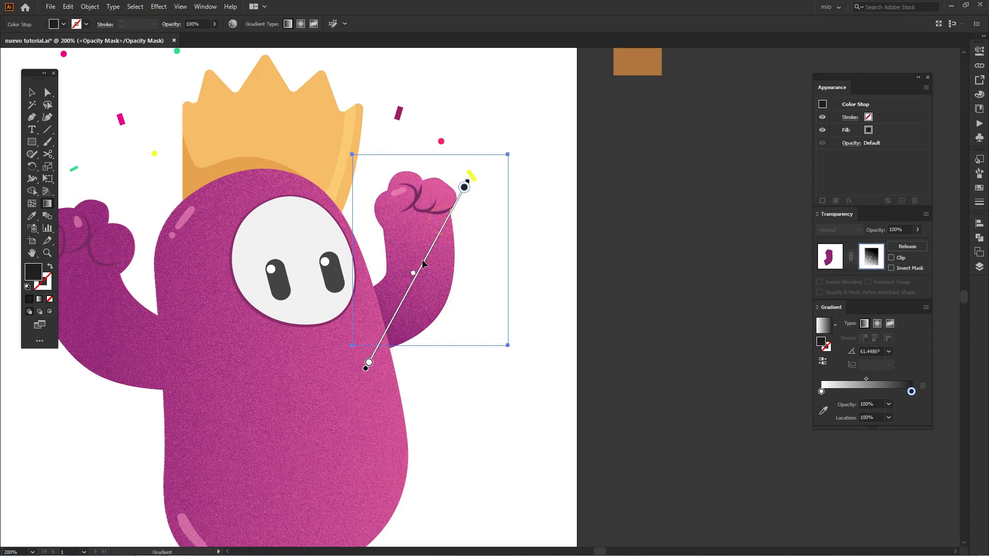
mouse_move(413, 273)
mouse_down()
mouse_move(402, 292)
mouse_move(443, 232)
mouse_up()
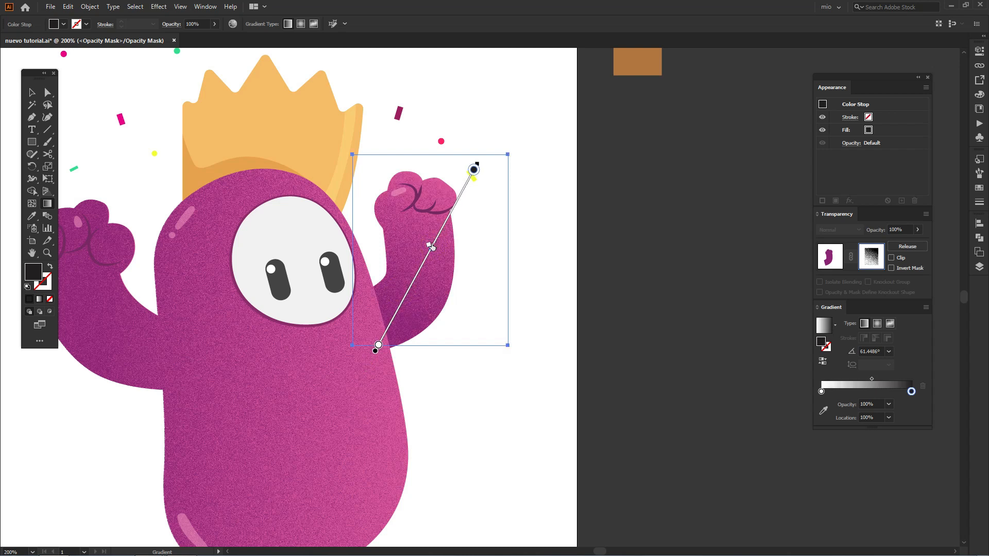
drag(378, 345, 386, 333)
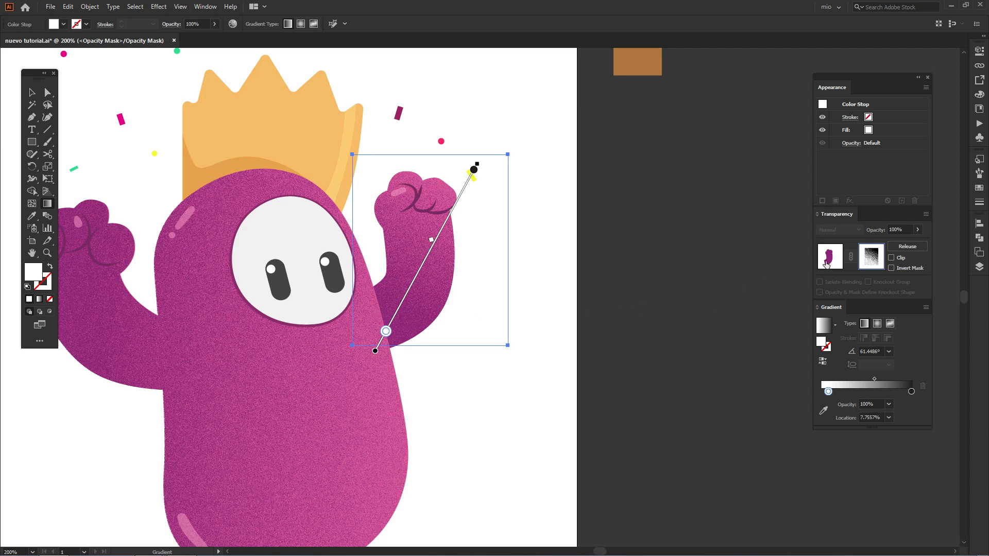
Leave the arm's opacity mask, deselect the artwork and fit the whole artboard in view
click(827, 263)
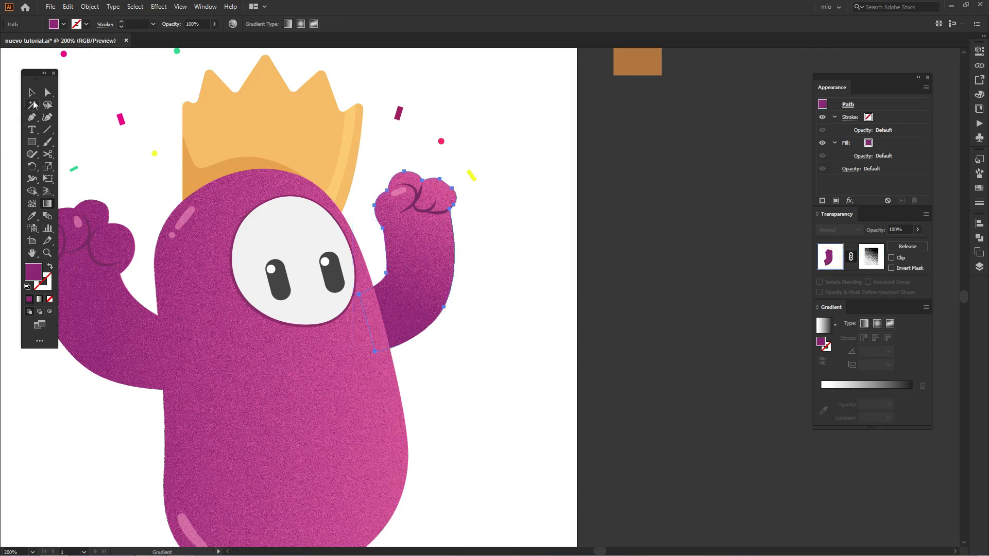
click(33, 90)
click(534, 289)
key(ctrl+0)
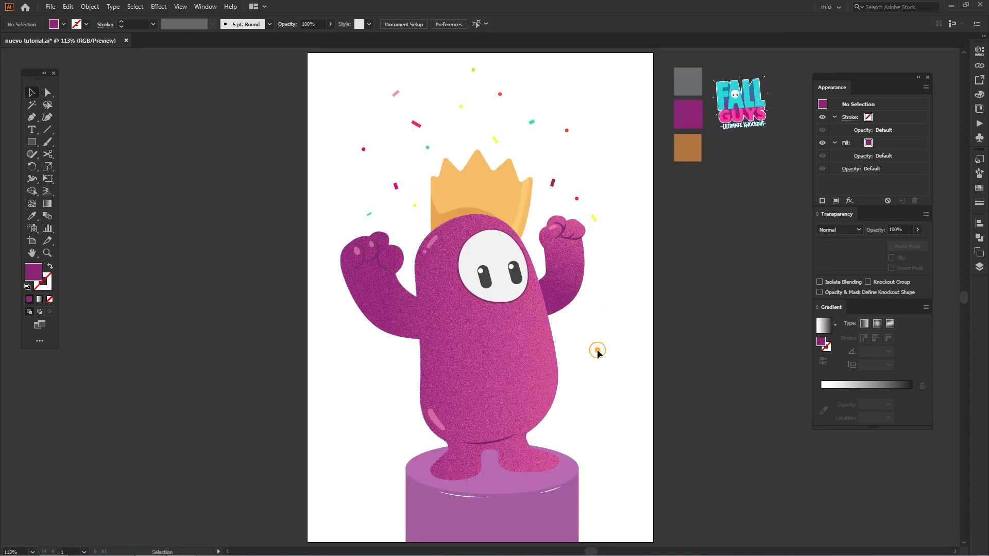
Copy the white face shape and paste the duplicate directly in front of it
click(495, 255)
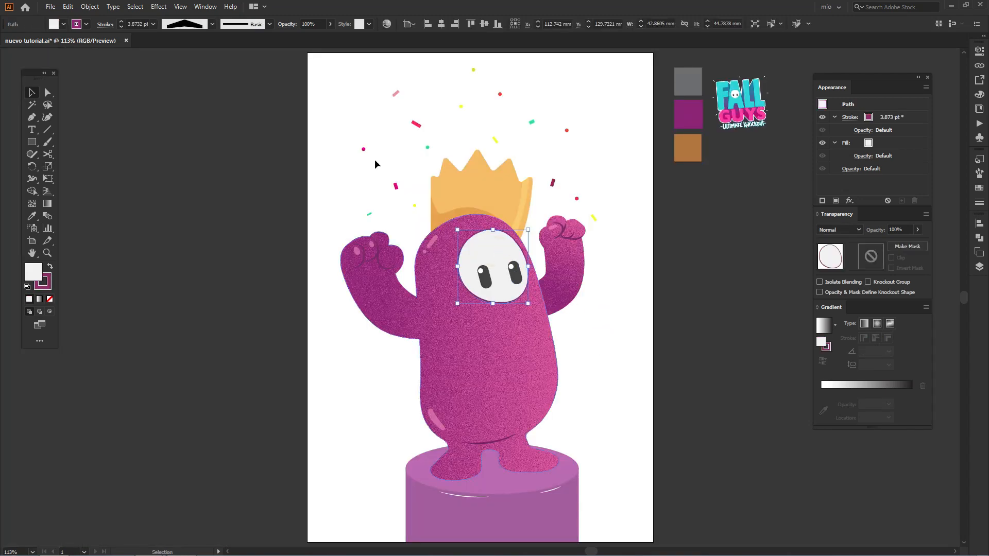
click(69, 6)
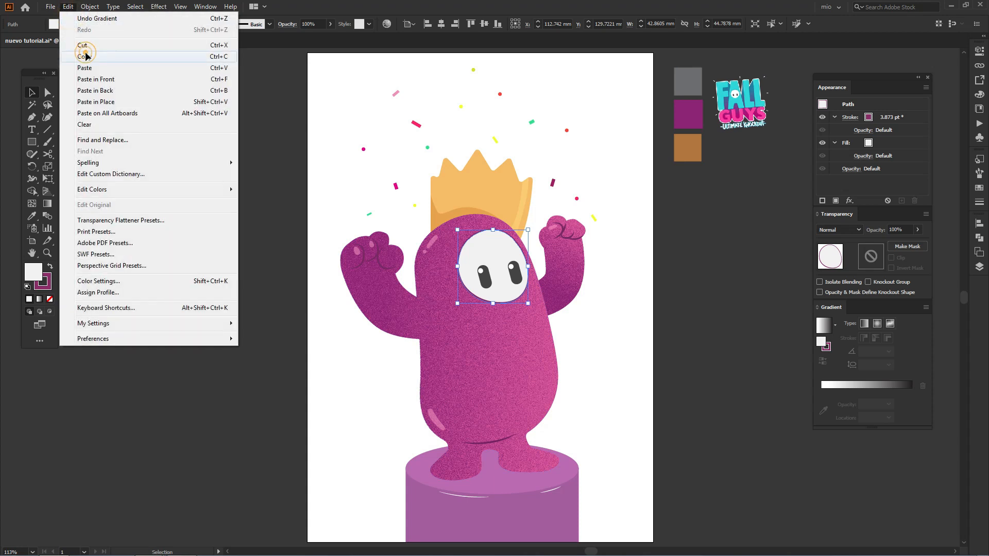
click(78, 56)
click(68, 7)
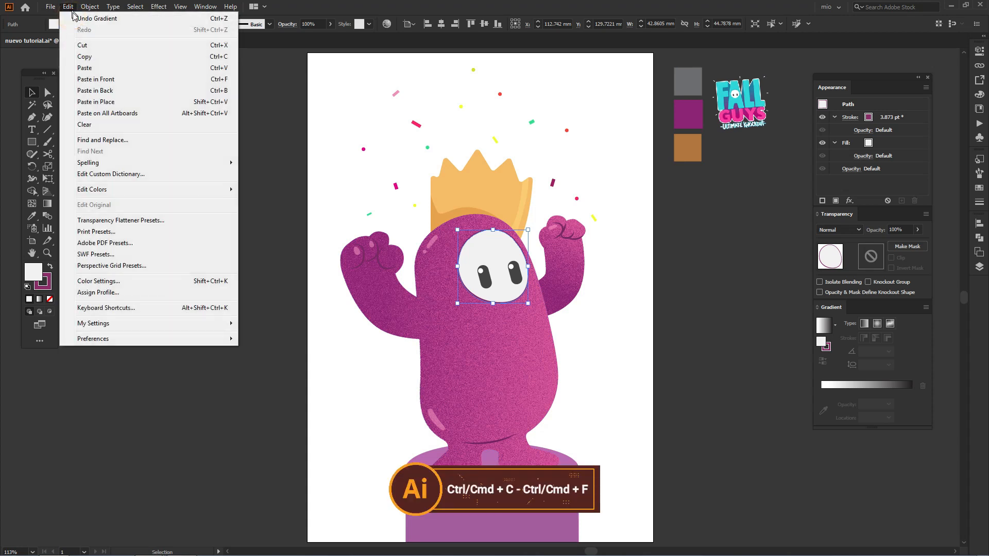
click(103, 80)
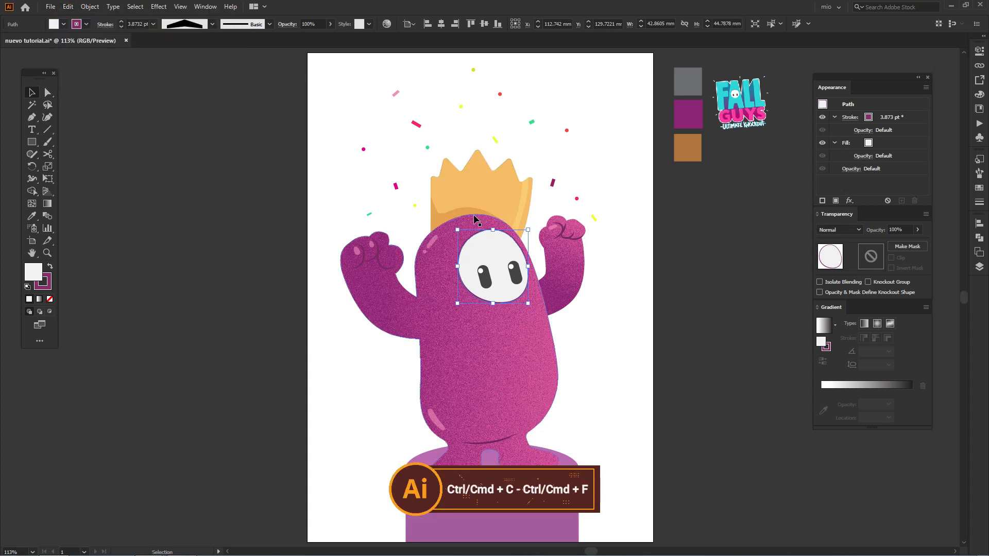
Recolour the face duplicate with the grey sample square and give it an opacity mask with Clip turned off
click(33, 216)
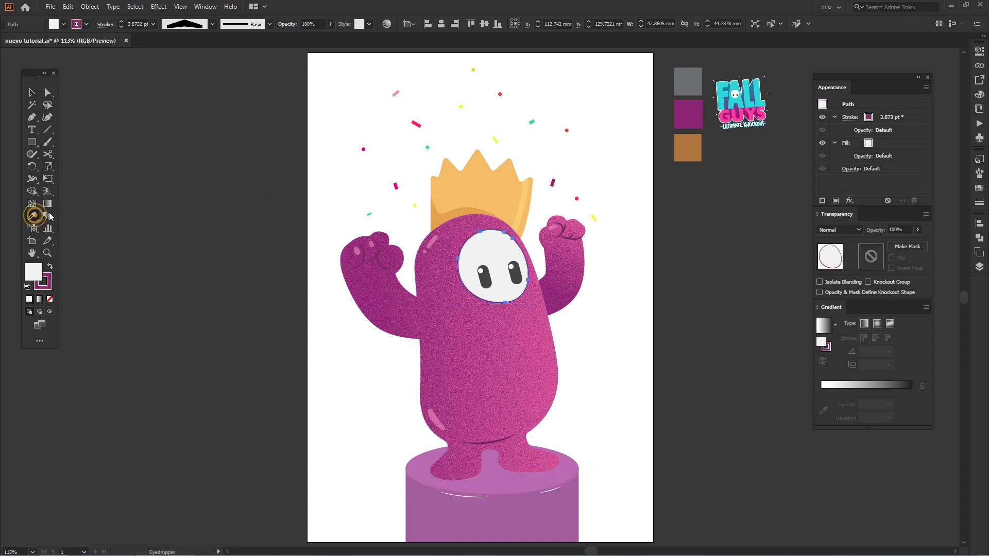
click(678, 80)
key(v)
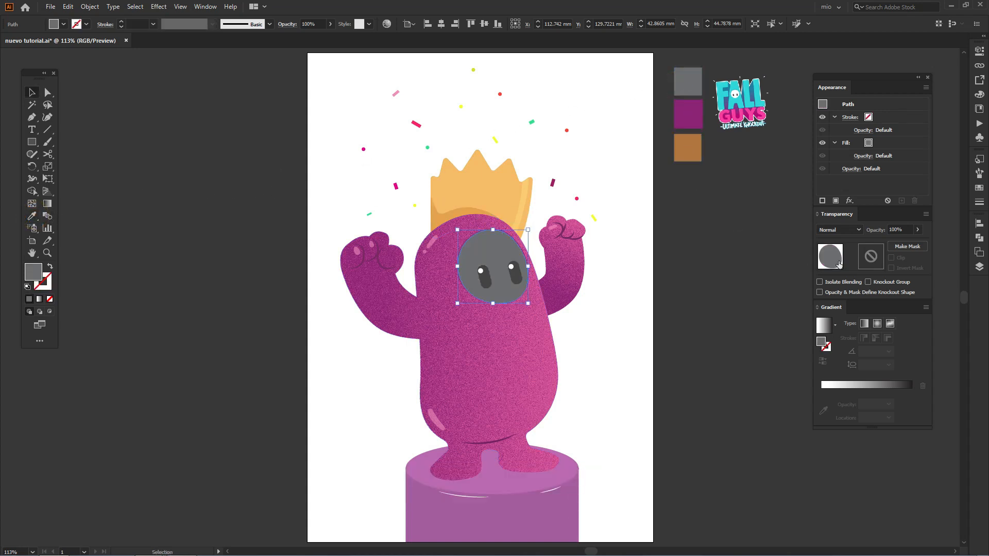
click(907, 246)
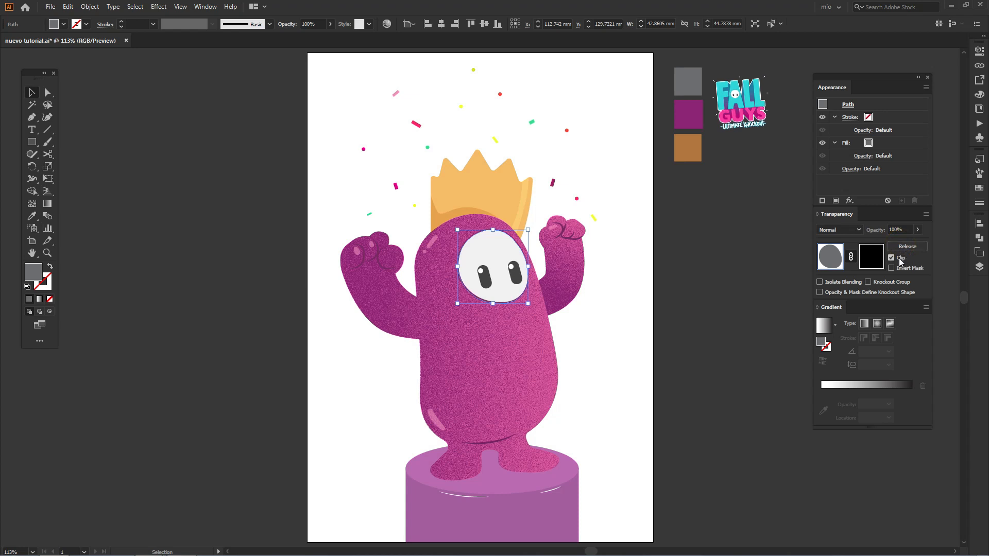
click(899, 258)
Draw a rectangle about 61 by 65 mm over the face inside its opacity mask and fill it with the white-to-black gradient
click(876, 257)
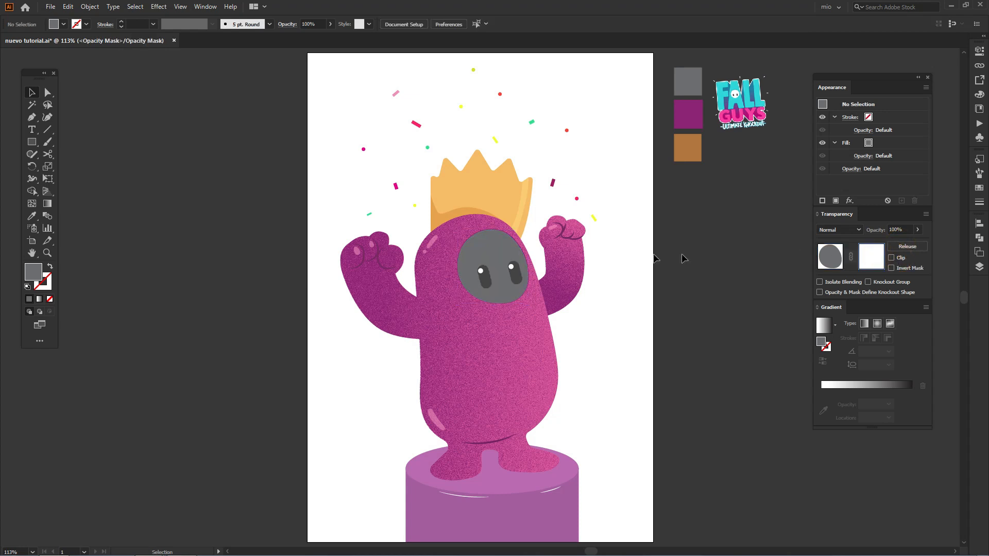
click(32, 142)
click(55, 137)
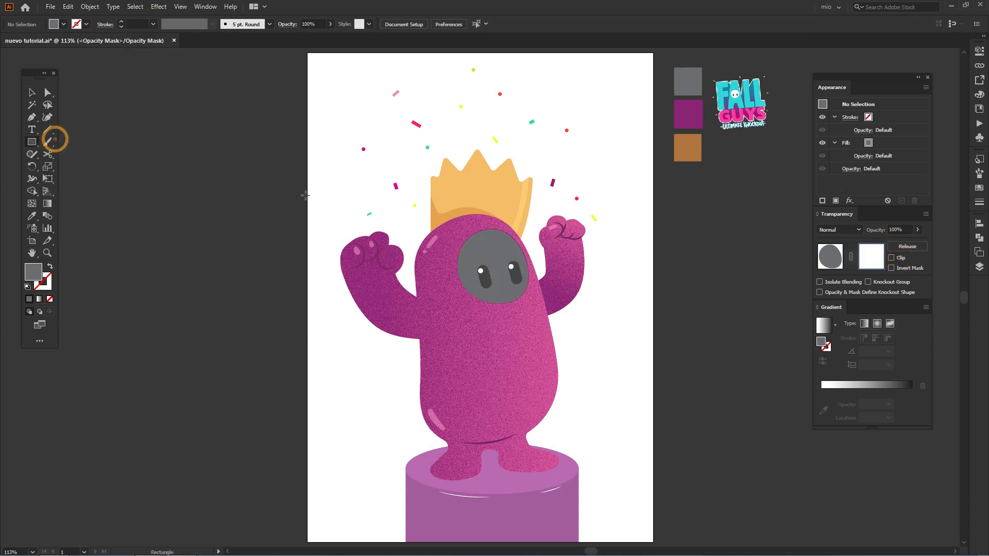
drag(441, 216, 542, 322)
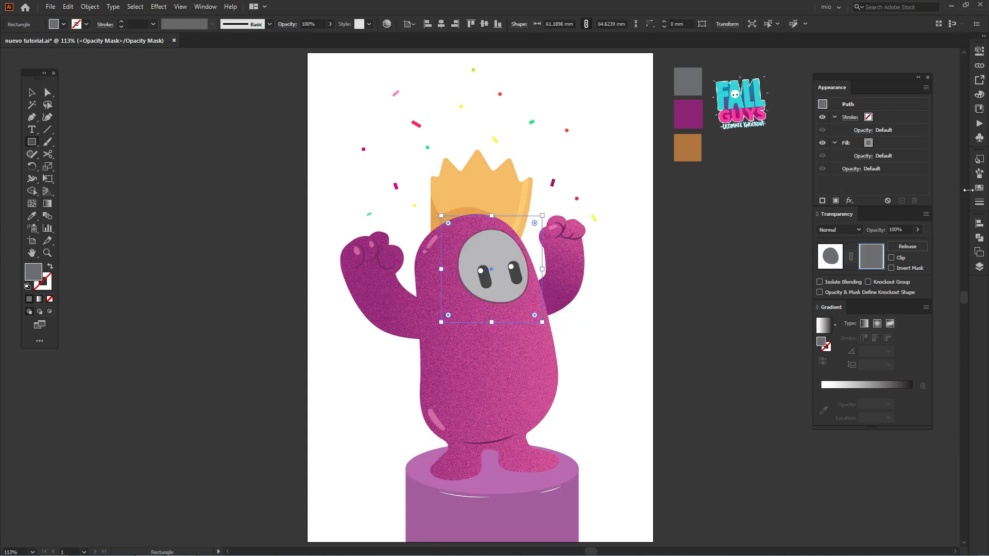
click(978, 190)
click(857, 209)
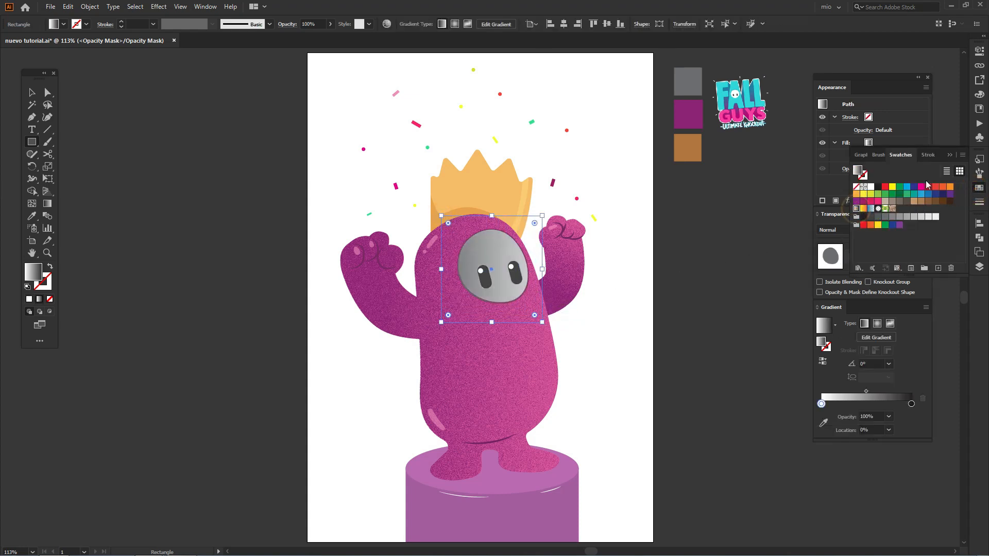
click(949, 155)
Apply the last-used Grain effect to the face mask's rectangle and change its gradient to a reversed radial one
click(158, 6)
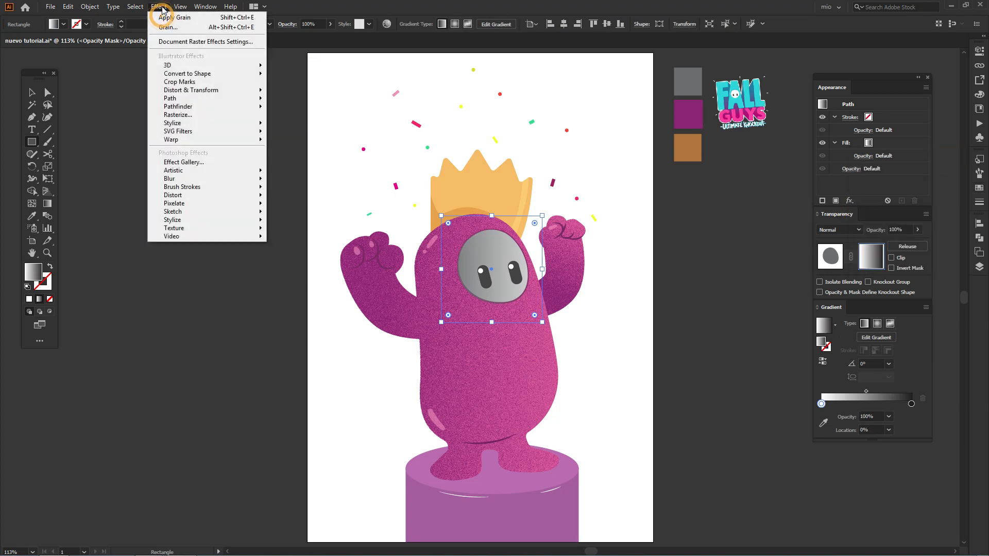
click(167, 15)
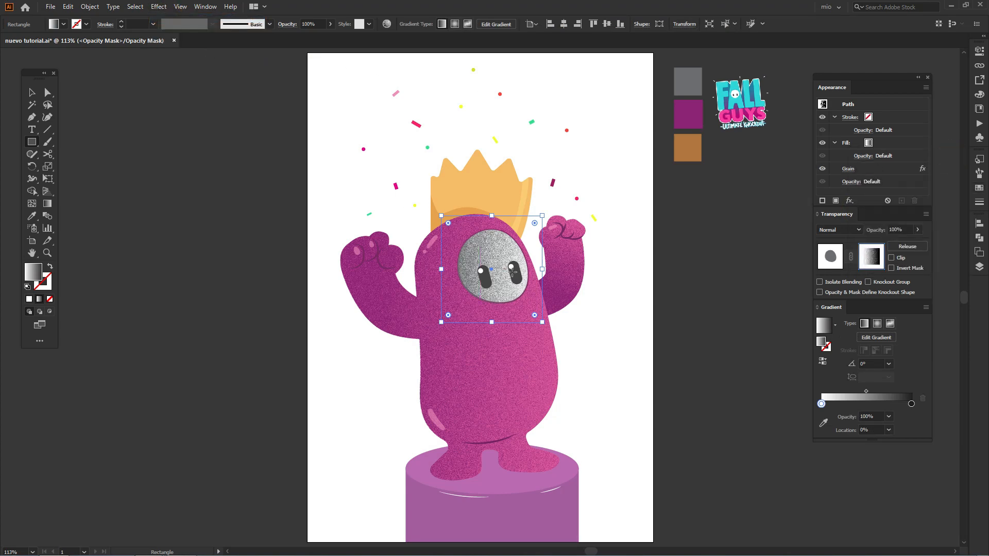
scroll(513, 272, up, 4)
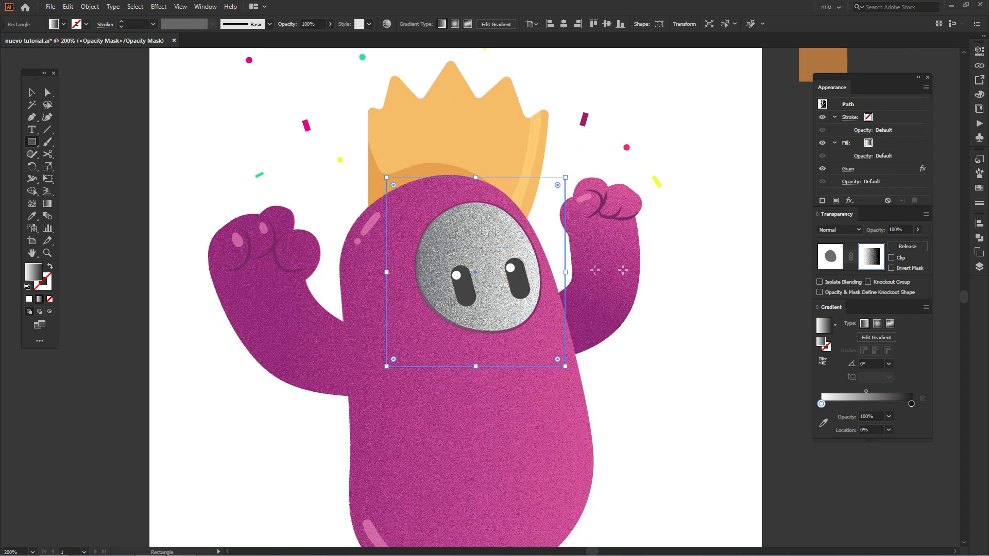
click(875, 325)
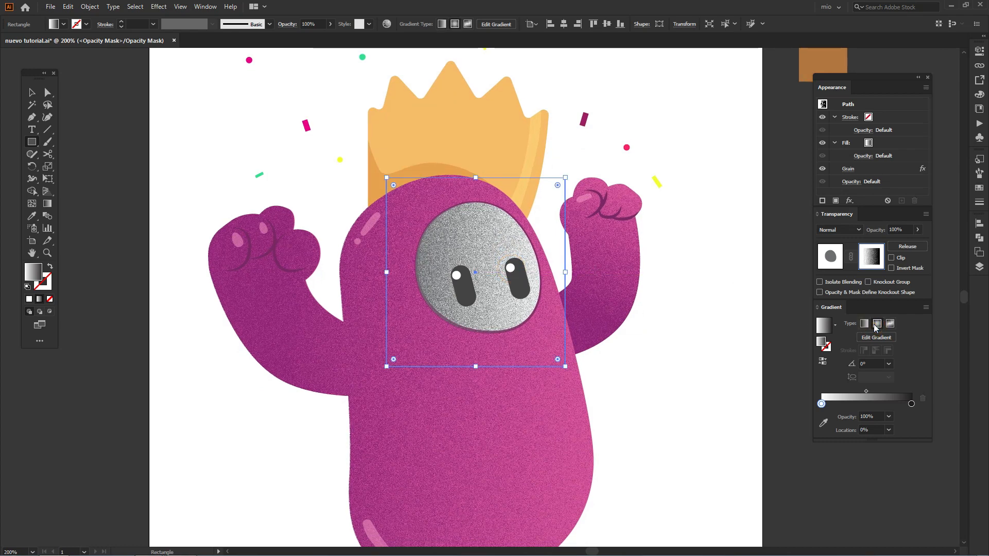
click(823, 361)
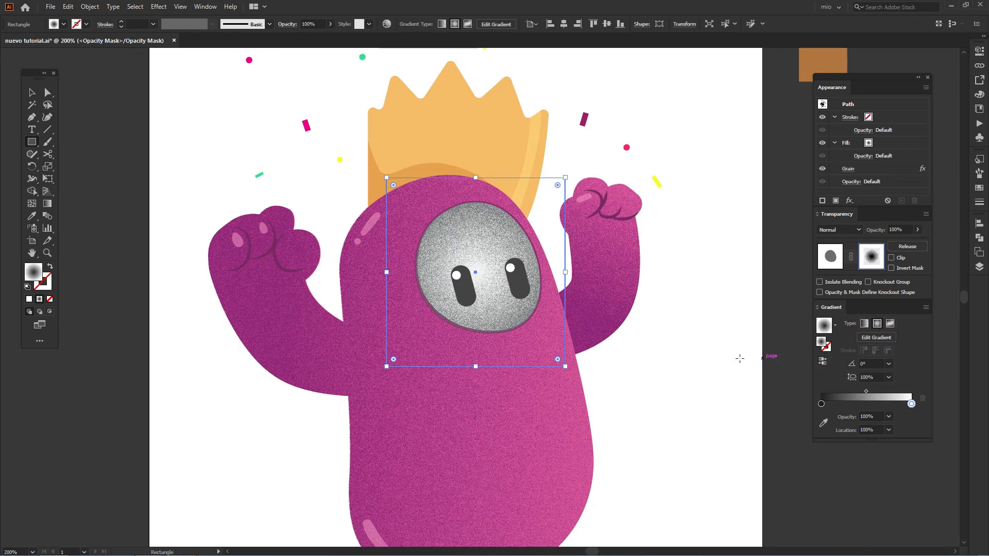
Recentre the face mask's radial gradient near the eye beside the raised fist, enlarge it, and move the white stop to about 94.5% and the black to 9.1%
key(g)
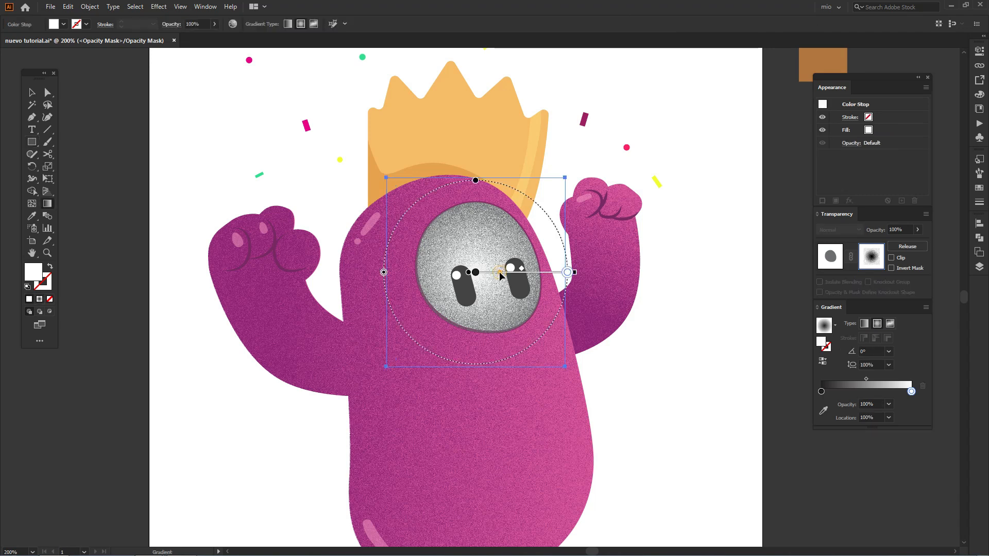
drag(499, 276, 547, 254)
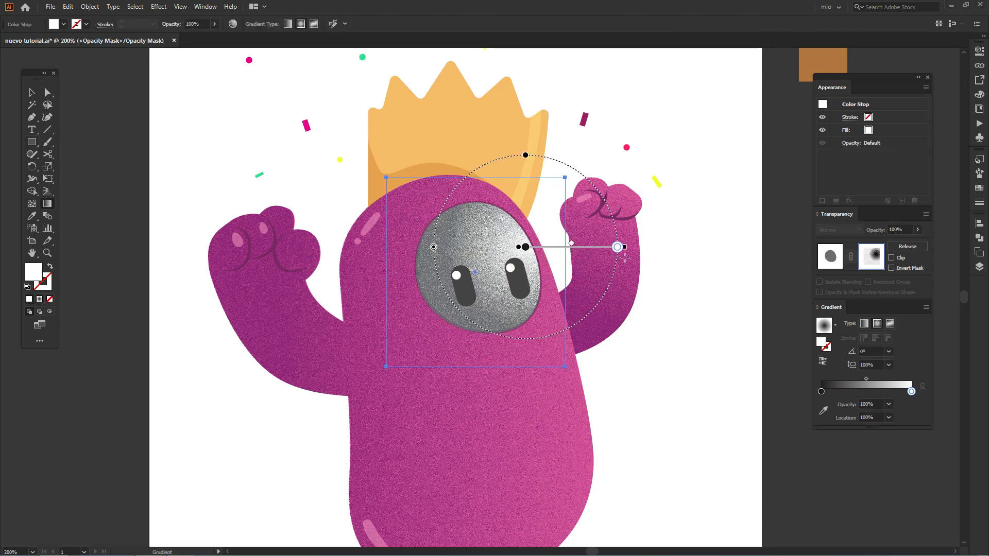
drag(628, 251, 685, 251)
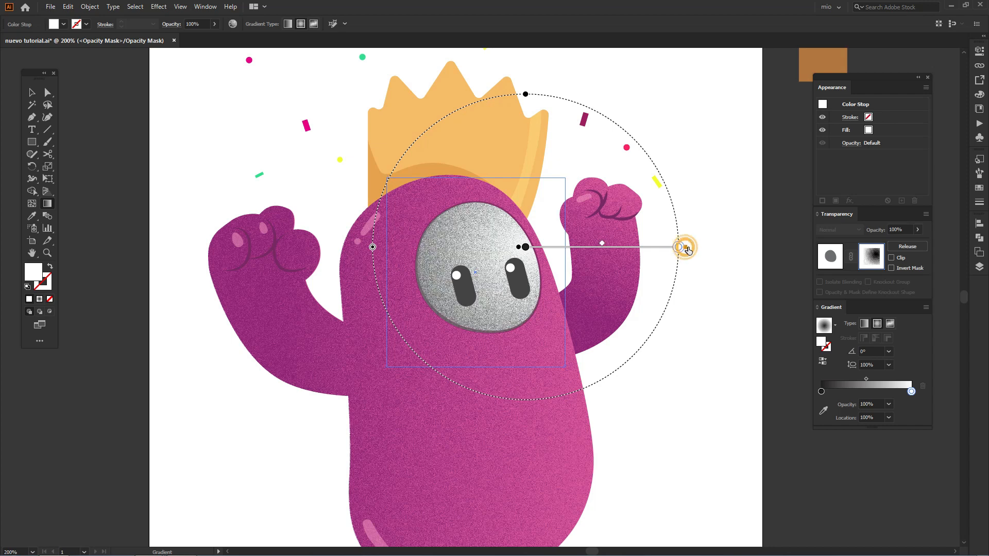
drag(689, 249, 732, 253)
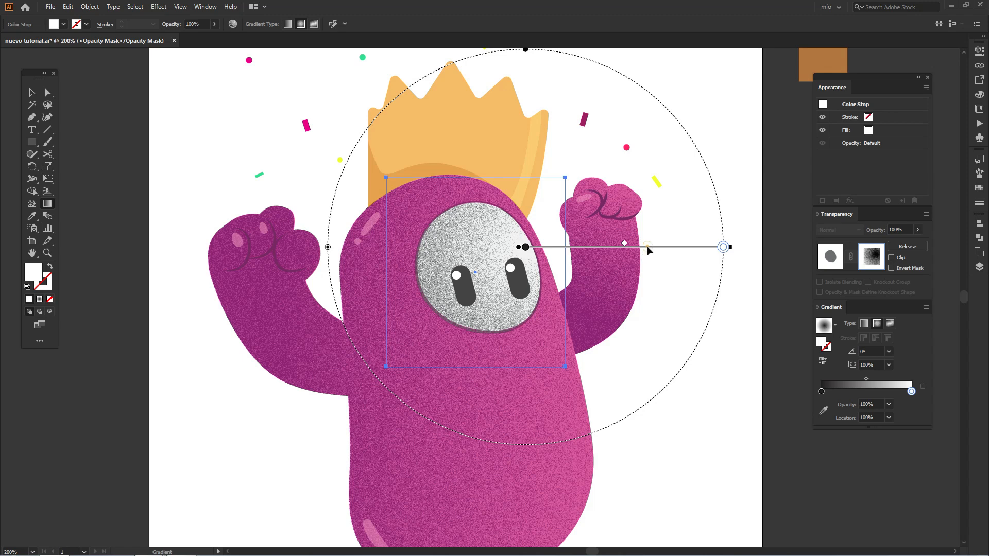
mouse_move(647, 249)
mouse_down()
mouse_move(659, 240)
mouse_move(643, 255)
mouse_up()
drag(717, 255, 705, 253)
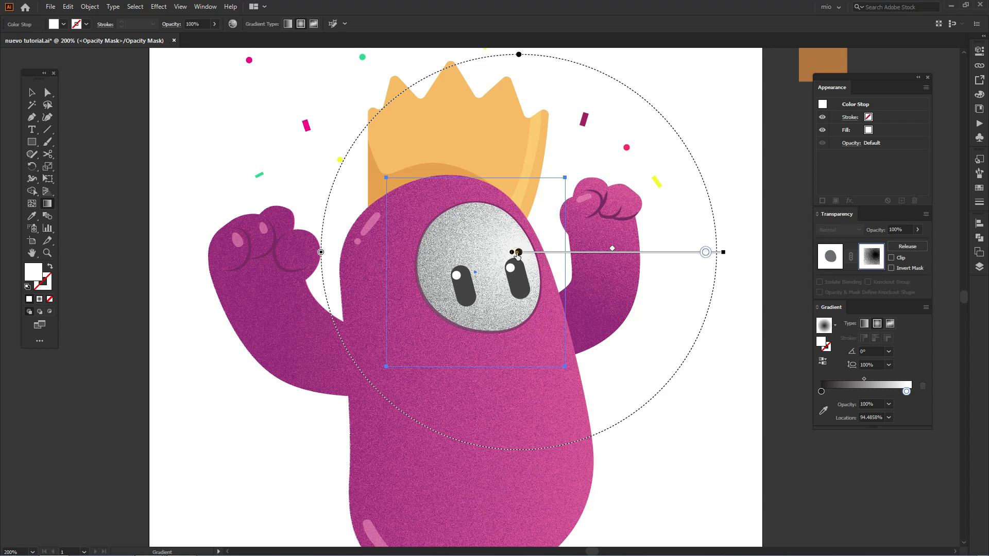
drag(517, 253, 536, 252)
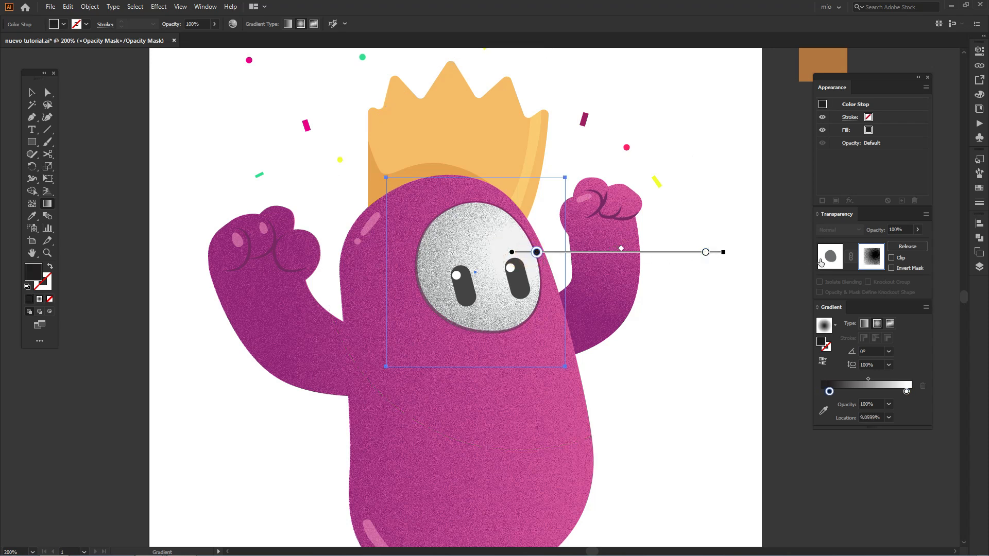
Leave the face's opacity mask, deselect the artwork and fit the whole artboard in view
click(827, 260)
key(v)
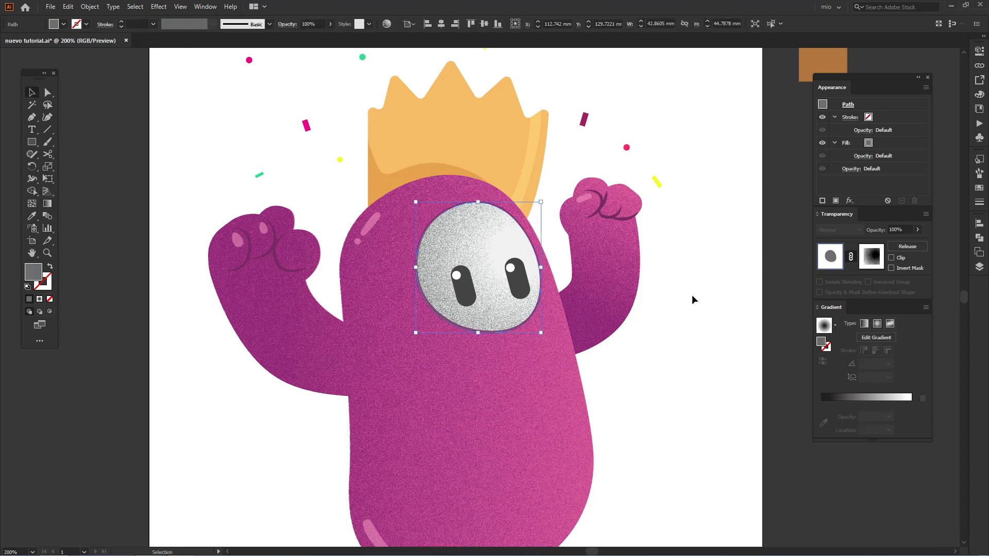
click(691, 297)
key(ctrl+0)
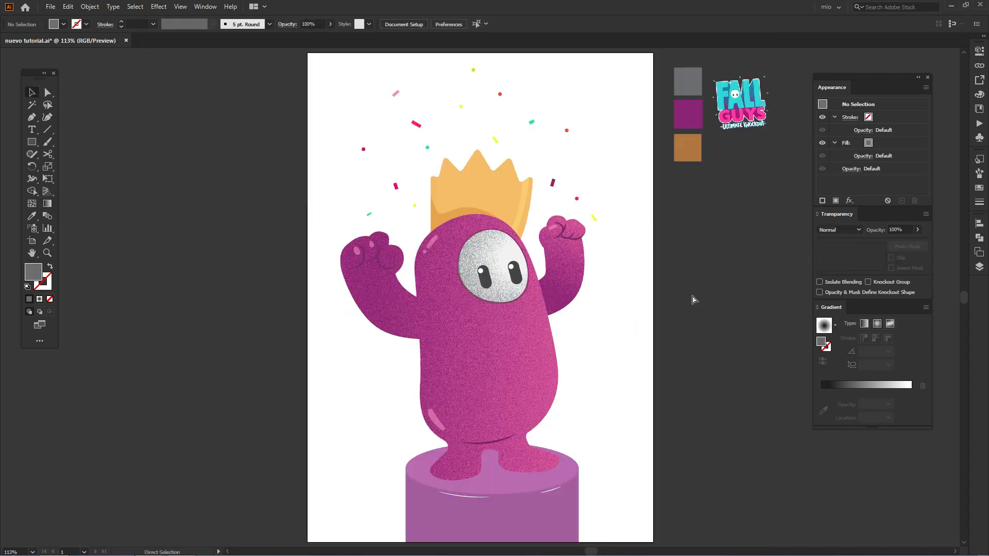
click(606, 327)
Copy the main crown shape and paste the duplicate directly in front of it
click(474, 178)
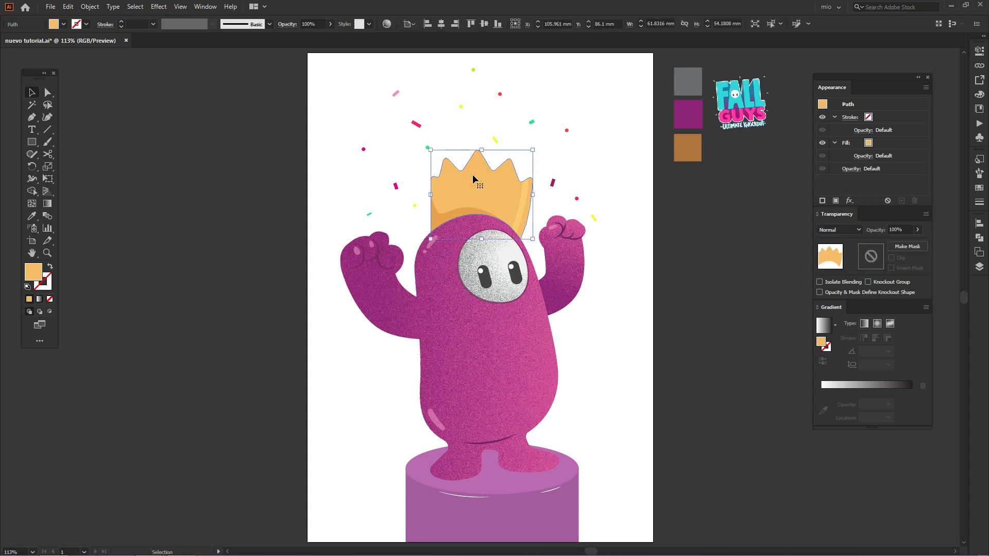
click(68, 7)
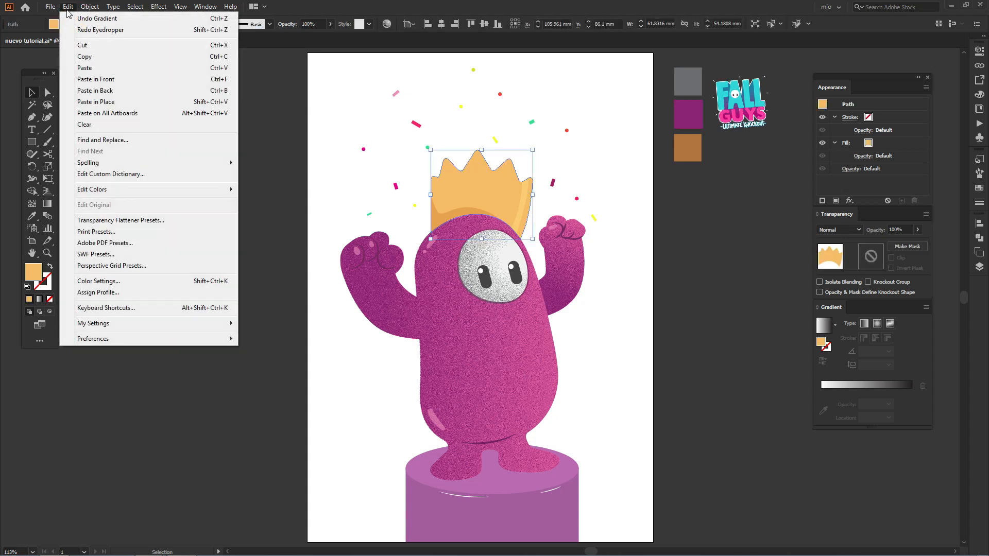
click(100, 57)
click(68, 7)
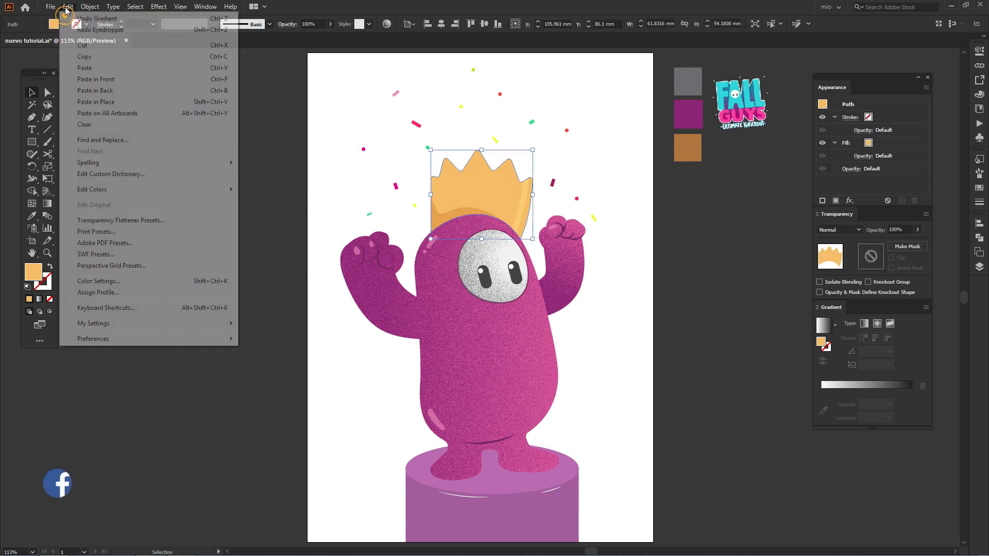
click(126, 79)
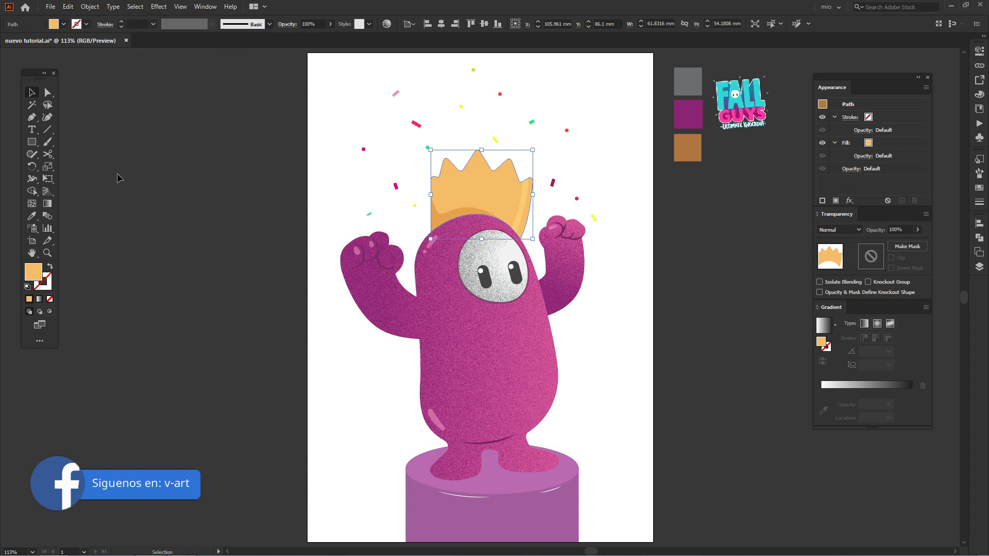
Recolour the crown duplicate with the brown sample square and give it an opacity mask with Clip turned off
key(i)
click(677, 145)
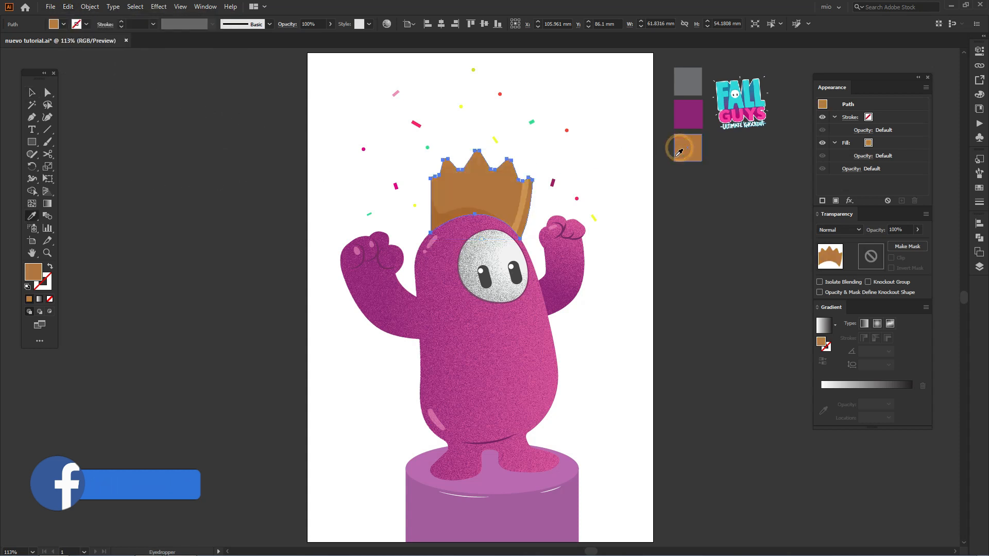
key(v)
click(909, 247)
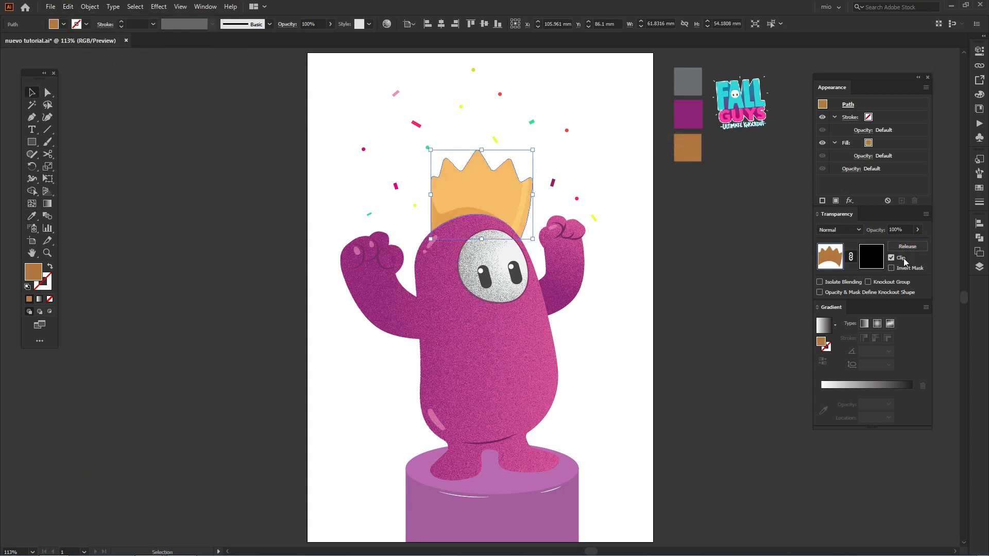
click(891, 258)
In the crown duplicate's opacity mask, draw a rectangle about 93 × 86 mm covering the crown and fill it with the linear white-to-black gradient
click(878, 260)
key(m)
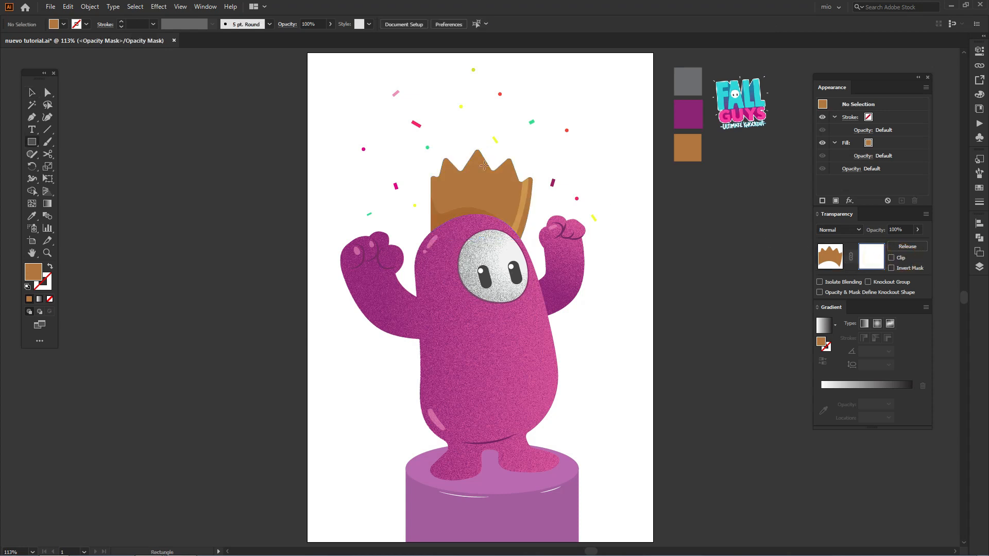
drag(402, 124, 556, 266)
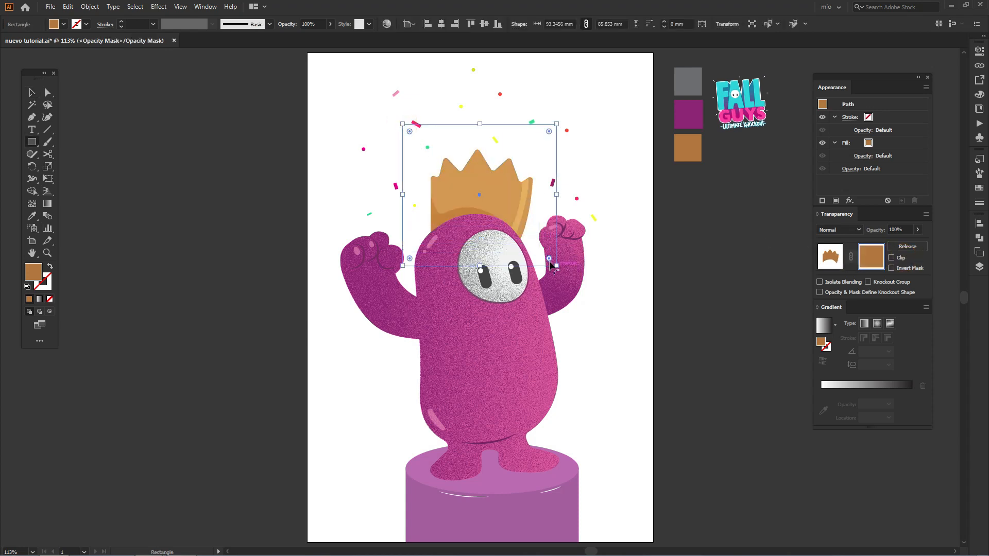
key(v)
click(980, 189)
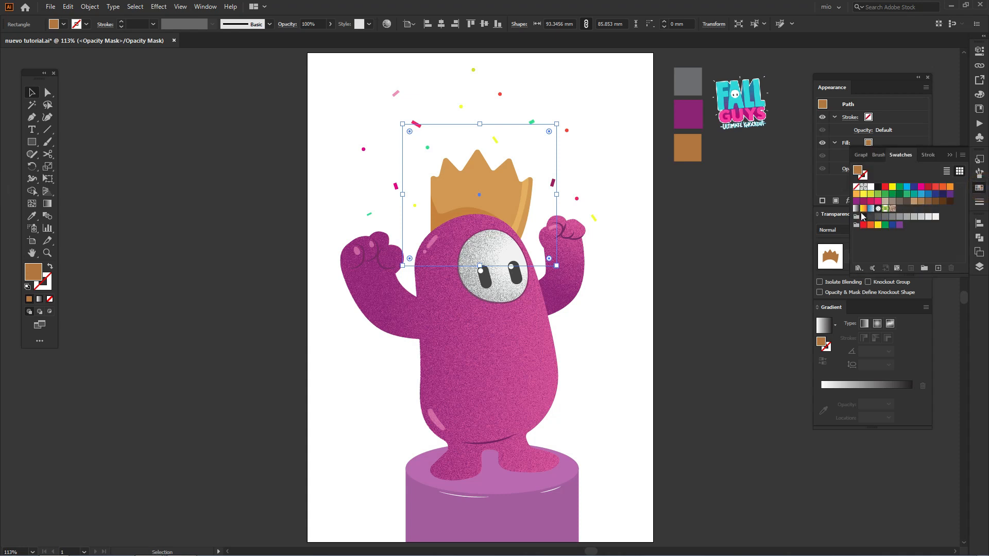
click(856, 209)
click(949, 154)
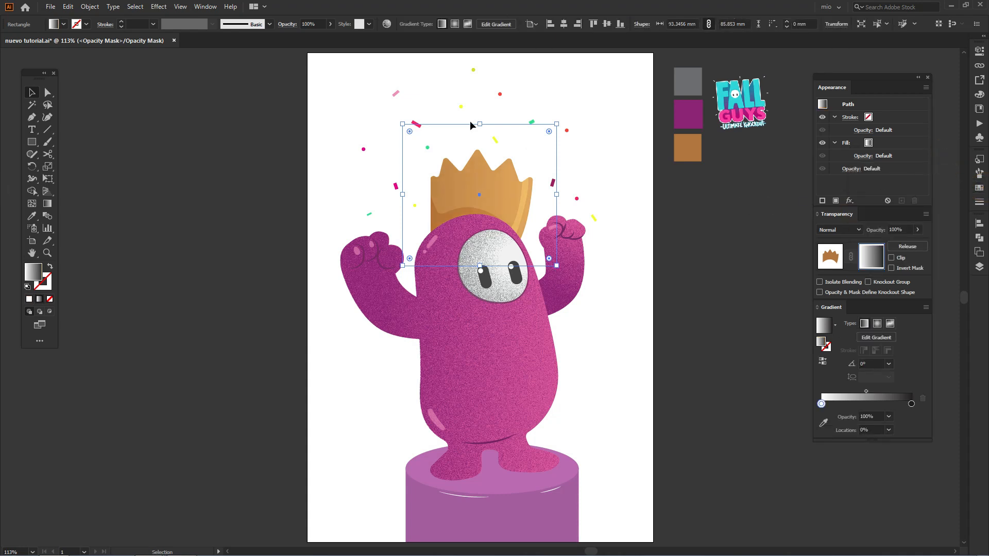
Apply the Grain effect to the crown's mask rectangle, leave the opacity mask and deselect the artwork
click(158, 6)
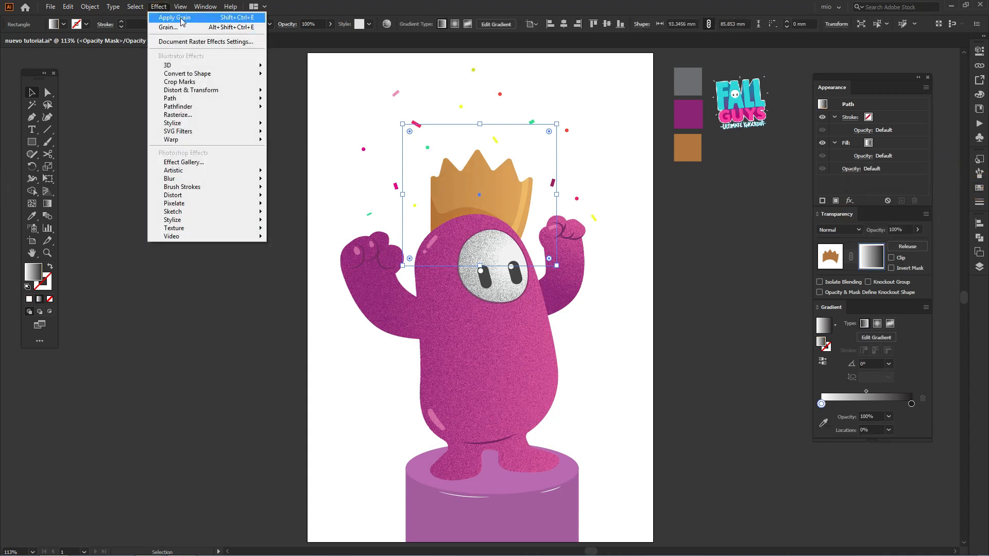
click(179, 17)
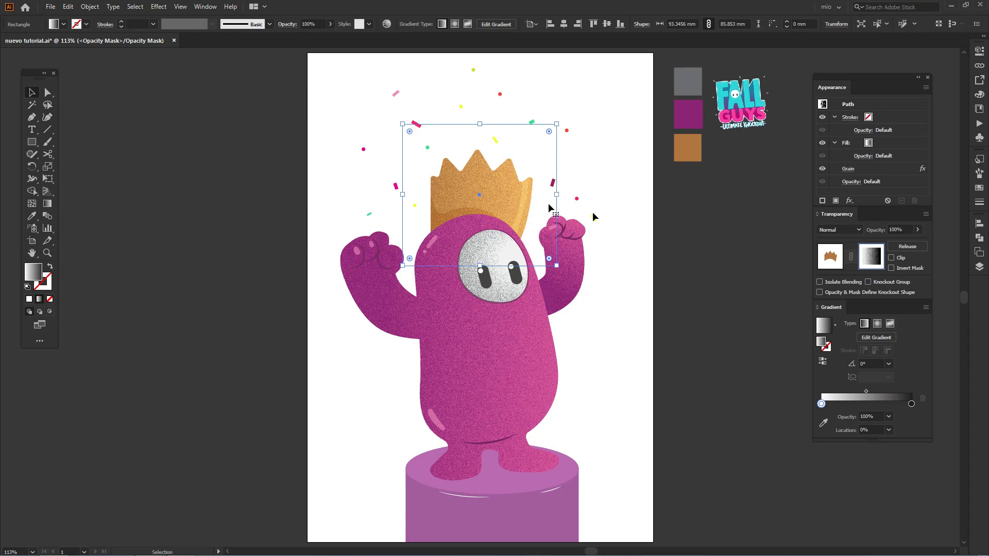
click(824, 256)
click(625, 232)
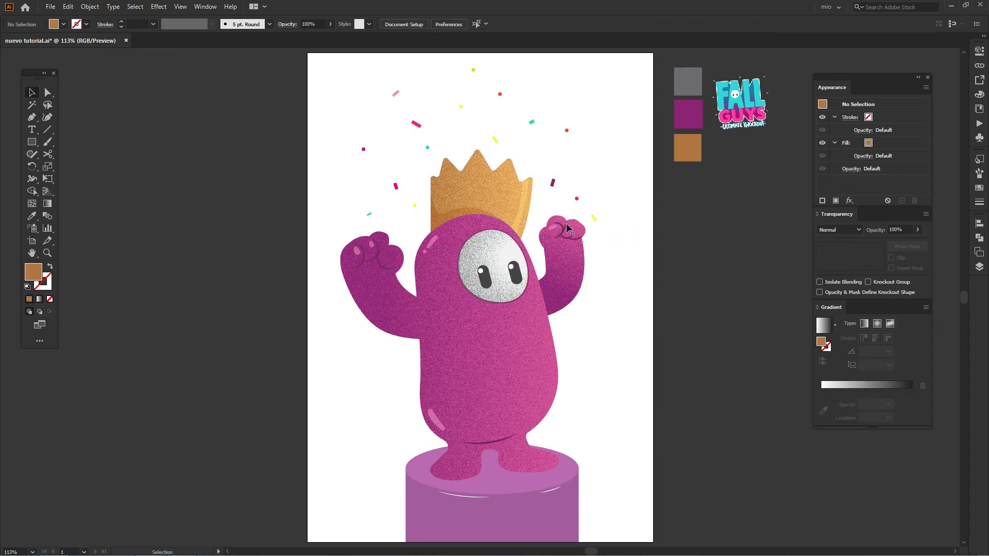
drag(604, 264, 604, 257)
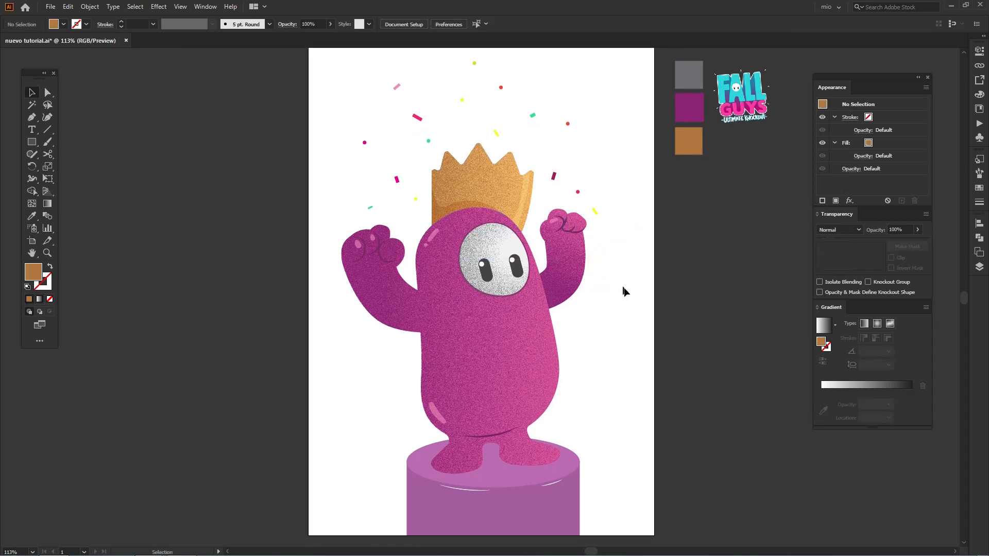
Copy the ellipse forming the pedestal's top and paste the duplicate directly in front of it
click(494, 481)
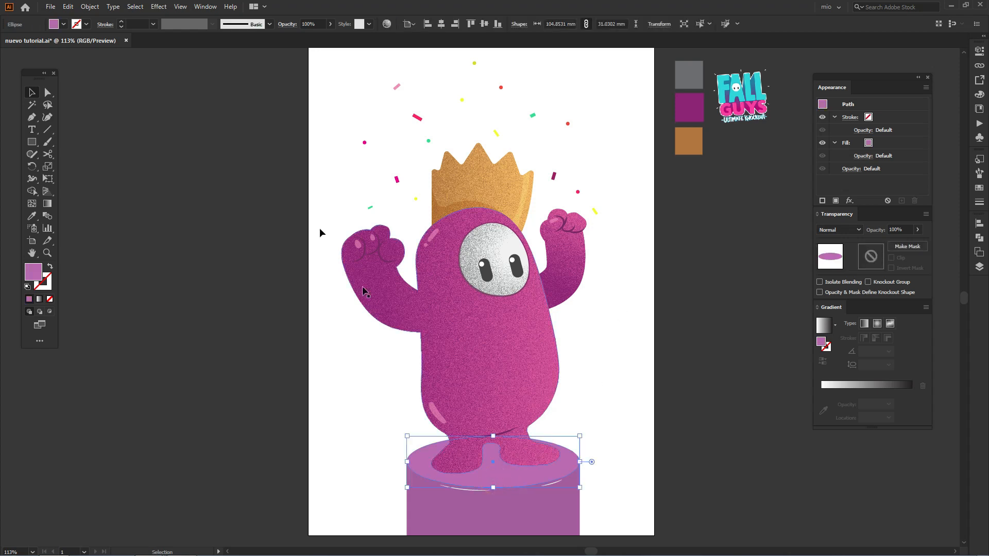
click(74, 8)
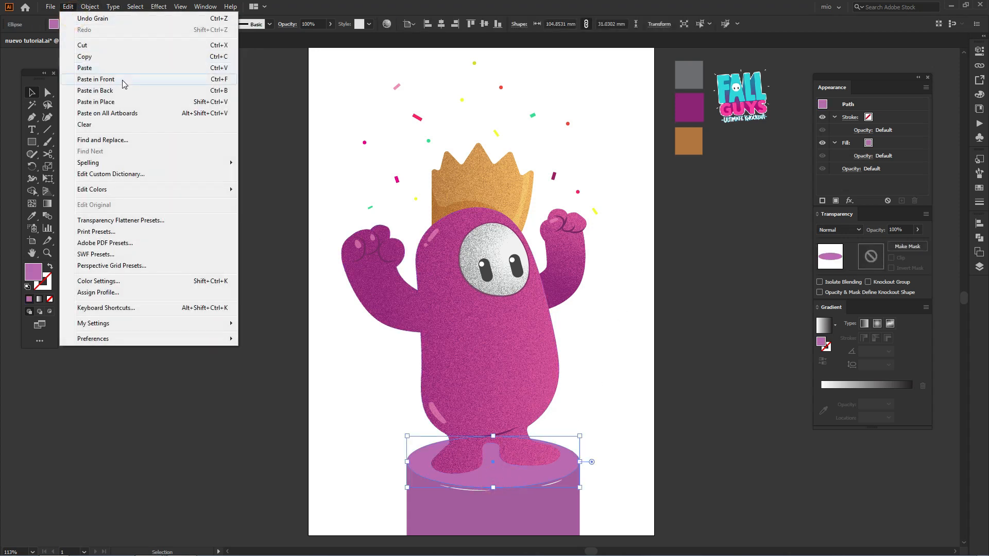
click(121, 60)
click(75, 8)
click(133, 84)
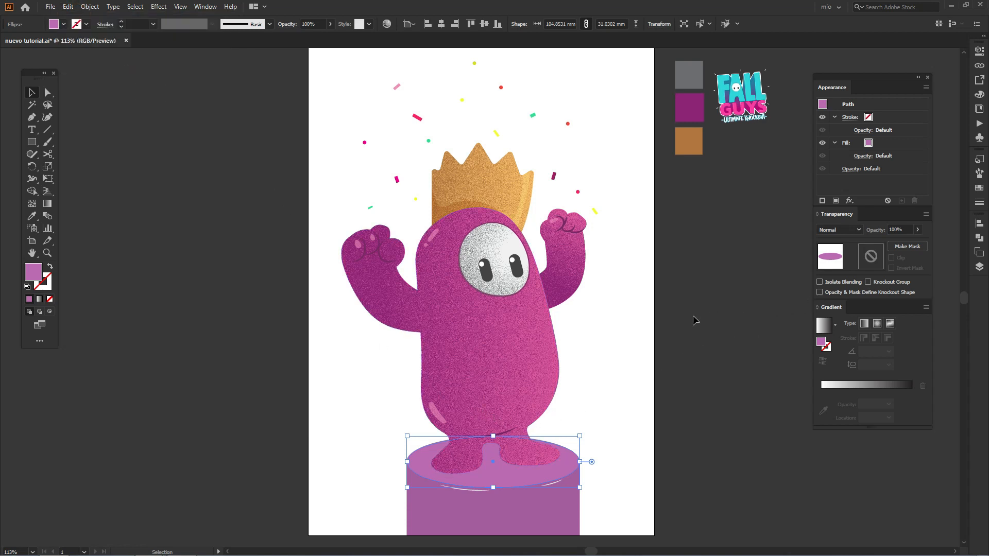
Recolour the pedestal-top duplicate with the dark purple sample square and give it an opacity mask with Clip turned off
key(i)
click(687, 108)
key(v)
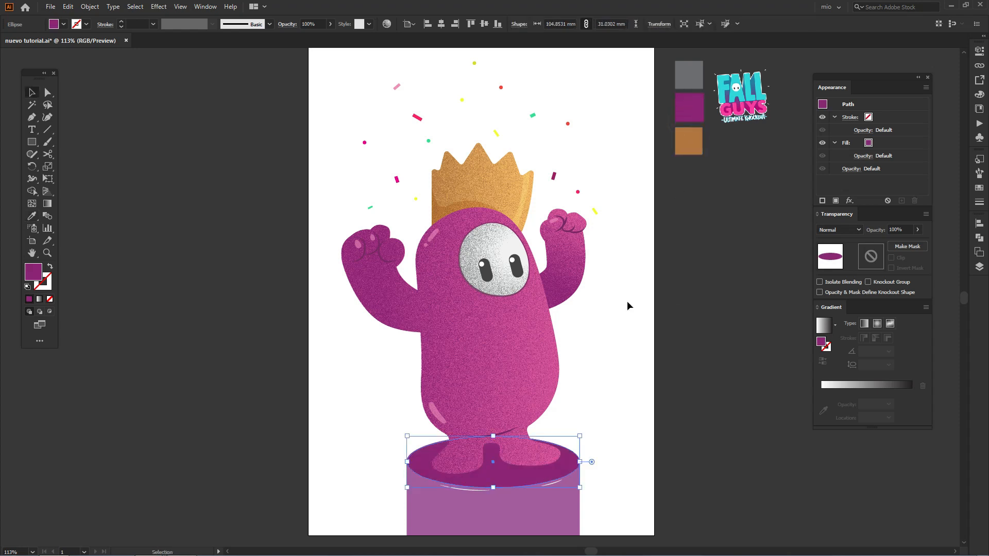
click(907, 247)
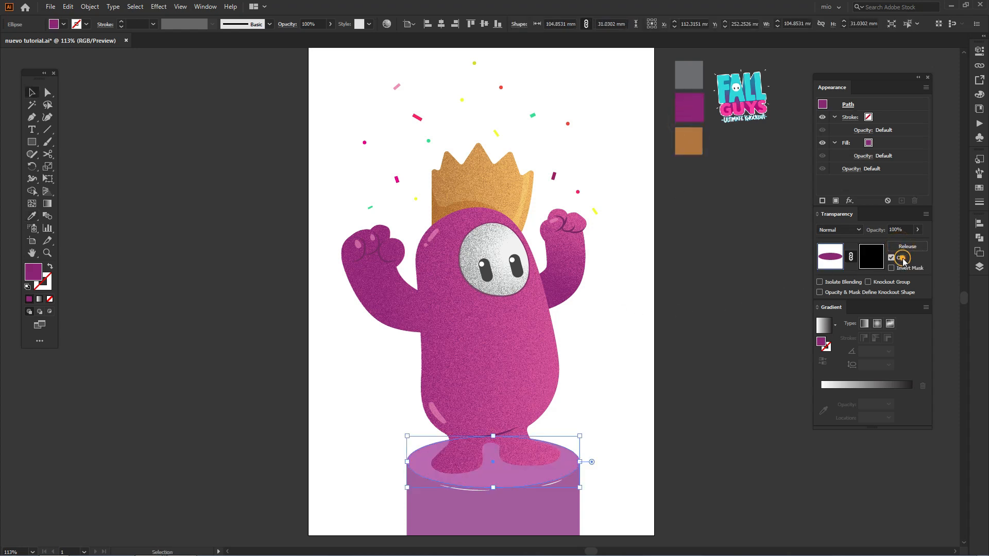
click(902, 259)
In the pedestal top's opacity mask, draw a rectangle about 142 × 53 mm around the ellipse and fill it with the linear white-to-black gradient
click(878, 262)
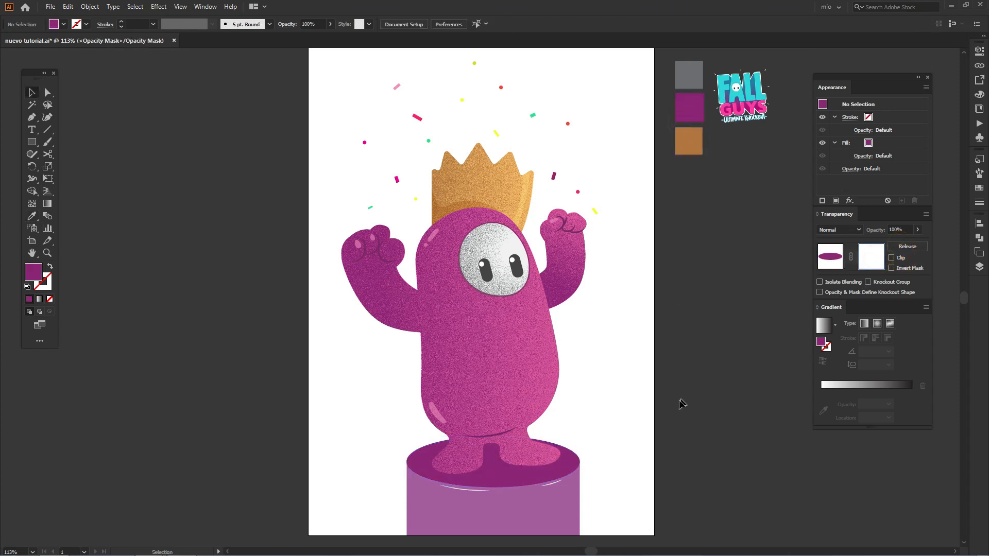
key(m)
drag(374, 411, 608, 498)
key(v)
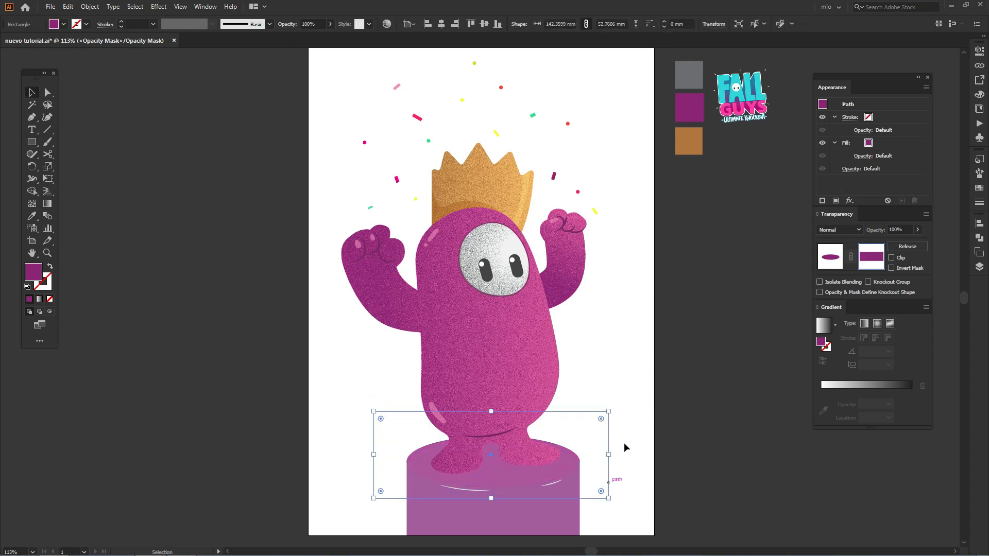
click(979, 188)
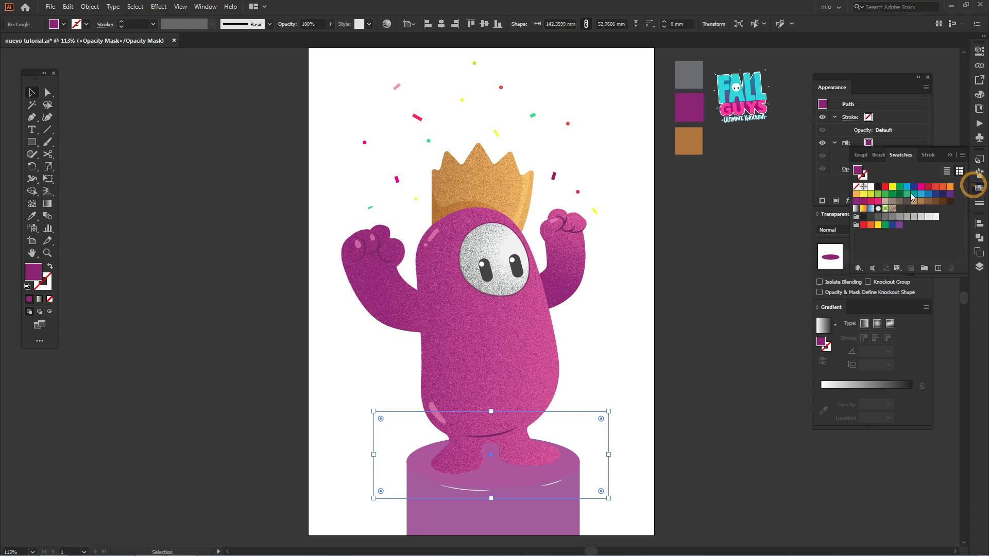
click(857, 209)
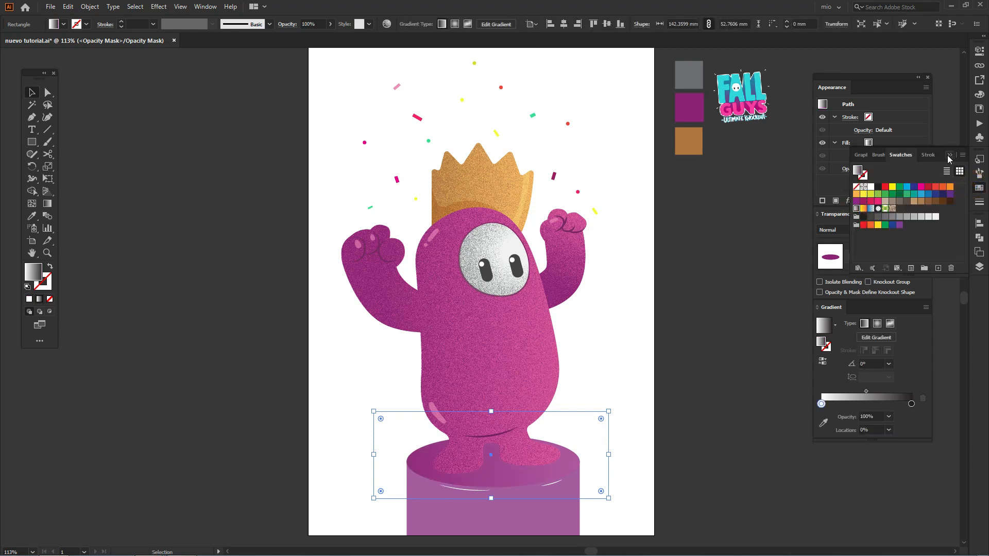
Apply the Grain effect to the gradient rectangle in the pedestal top's opacity mask
click(159, 6)
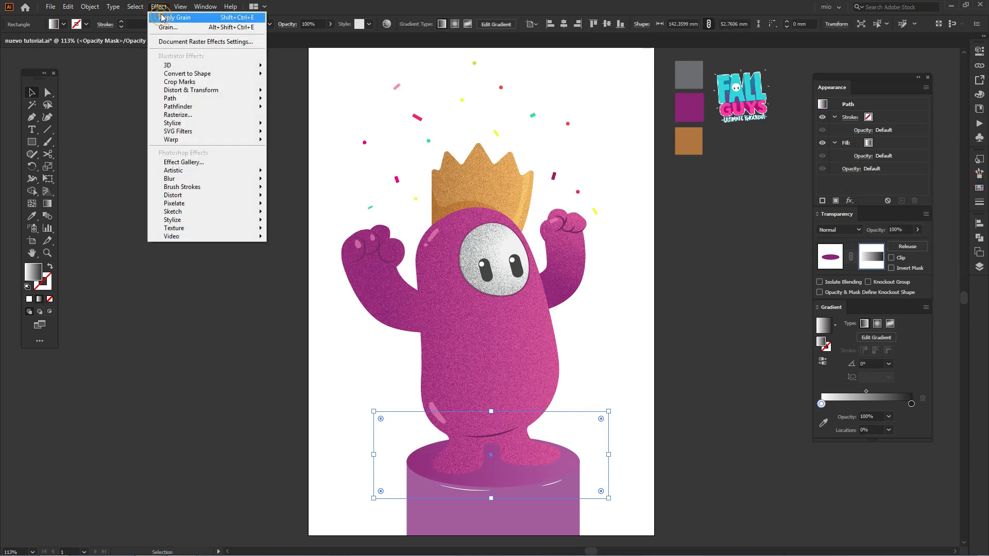
click(164, 15)
scroll(561, 405, down, 1)
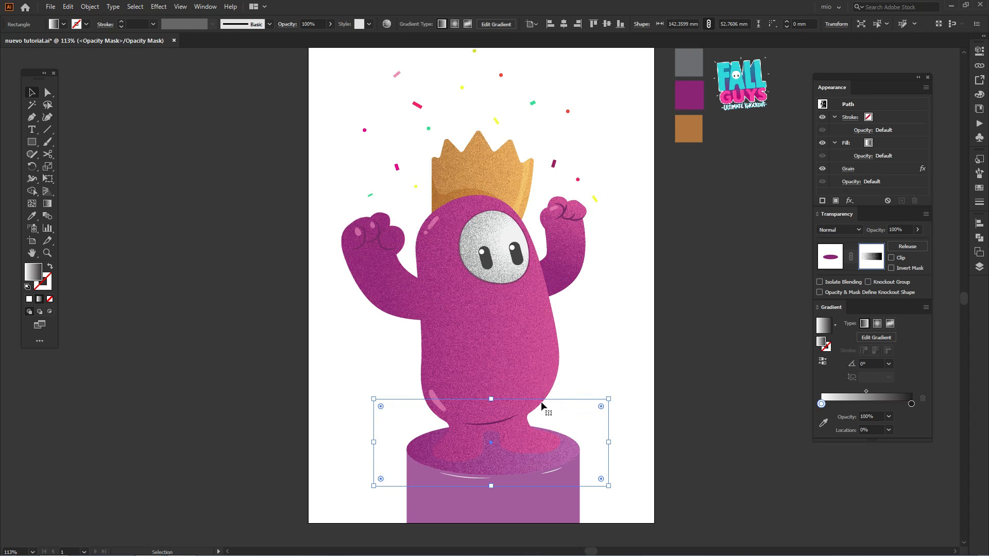
Make the pedestal-top mask's gradient radial, flatten it to an aspect ratio of about 35.8% and shift it slightly down to match the ellipse
click(877, 326)
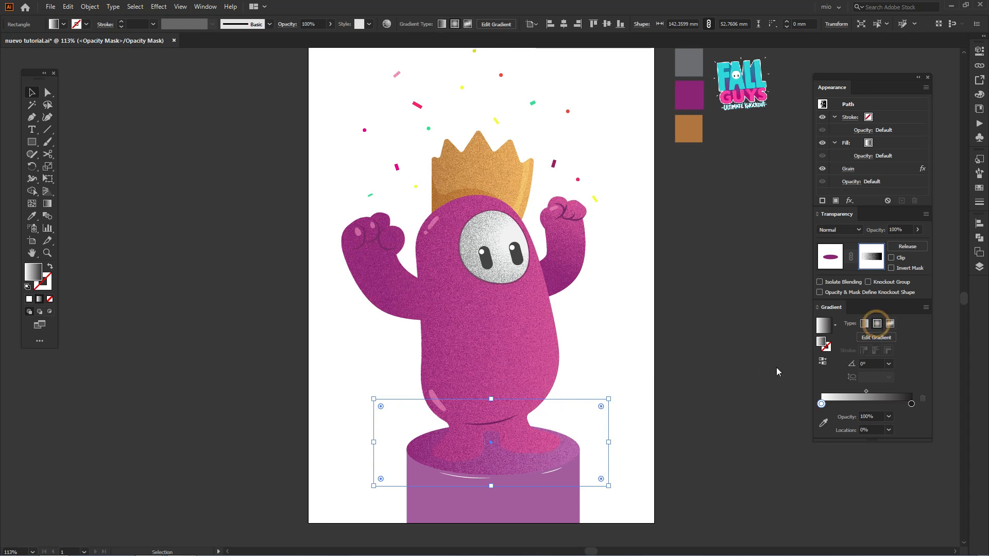
key(g)
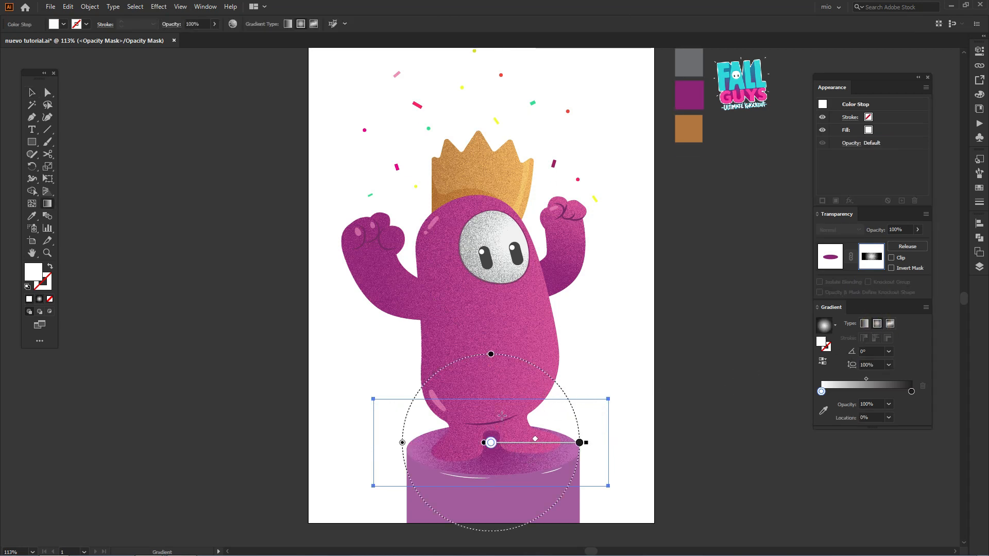
drag(490, 355, 491, 412)
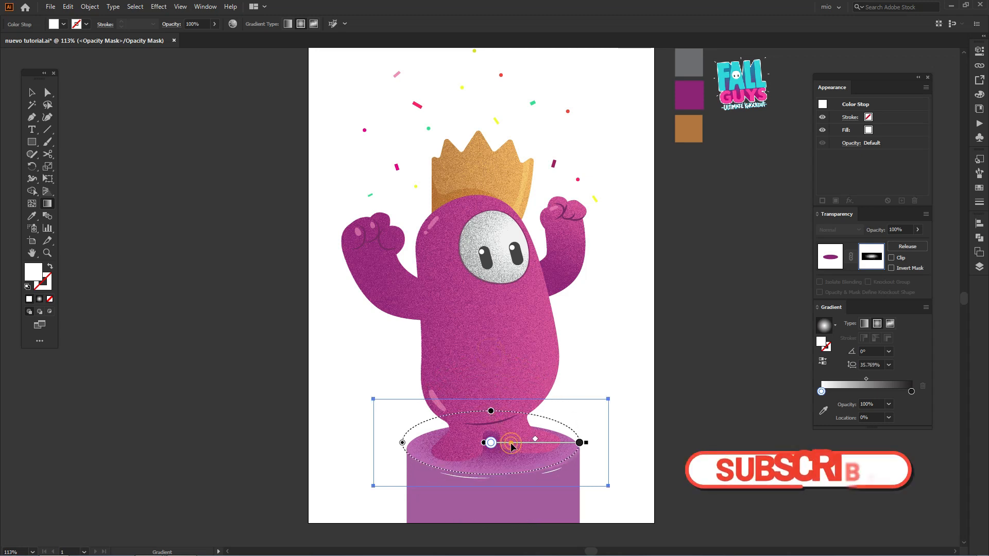
drag(512, 443, 511, 448)
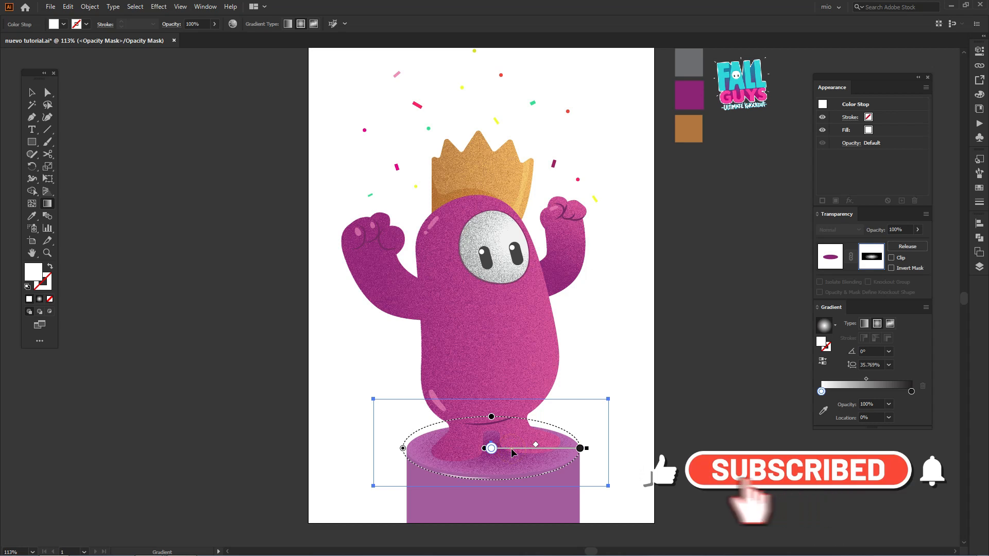
Leave the pedestal top's opacity mask and deselect the artwork
click(829, 256)
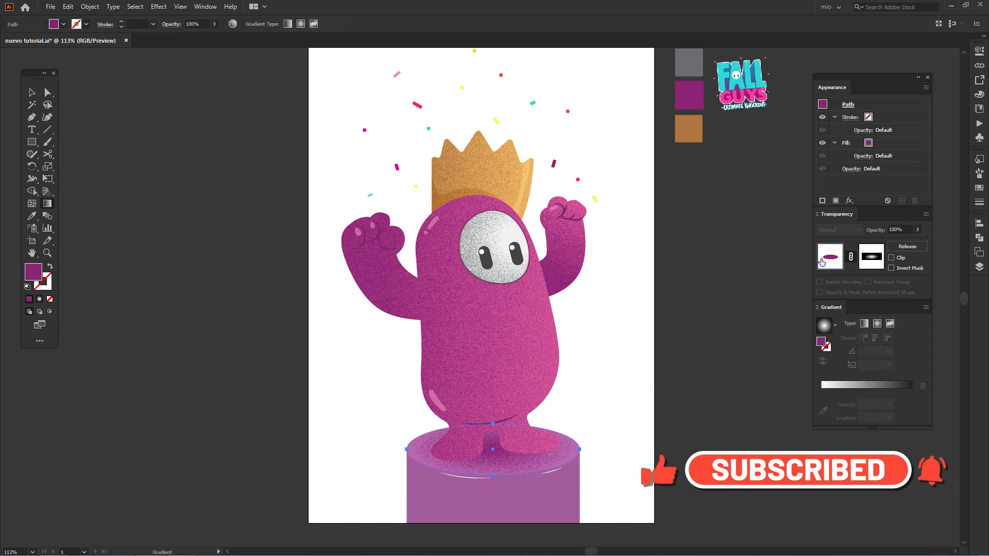
key(v)
click(618, 325)
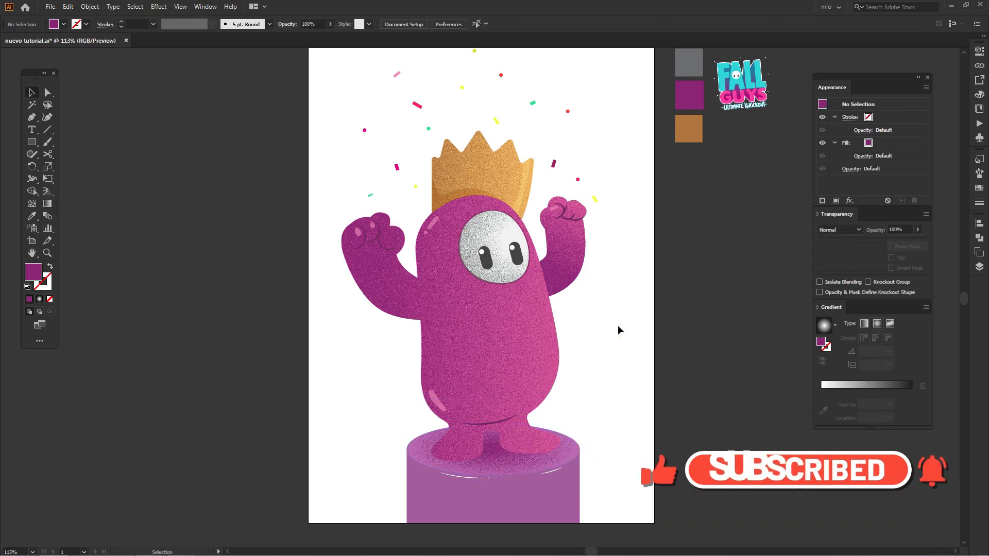
Copy the rectangle forming the pedestal's body and paste the duplicate directly in front of it
scroll(617, 325, up, 1)
click(561, 505)
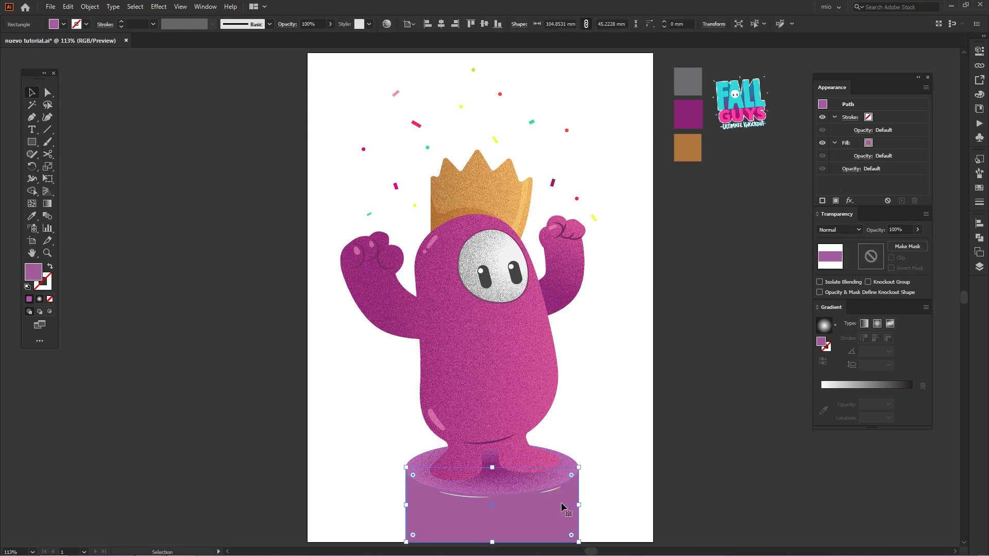
click(68, 6)
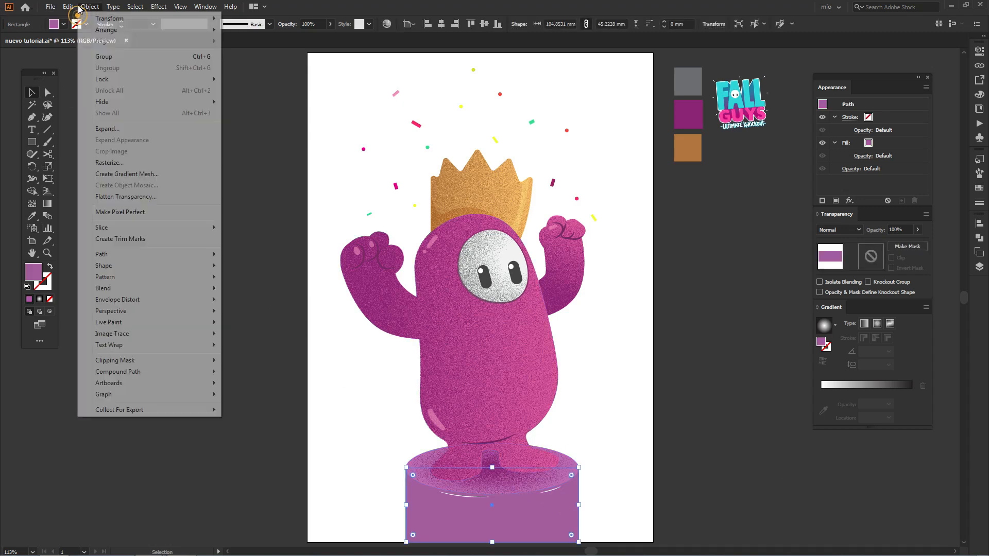
click(117, 56)
click(67, 6)
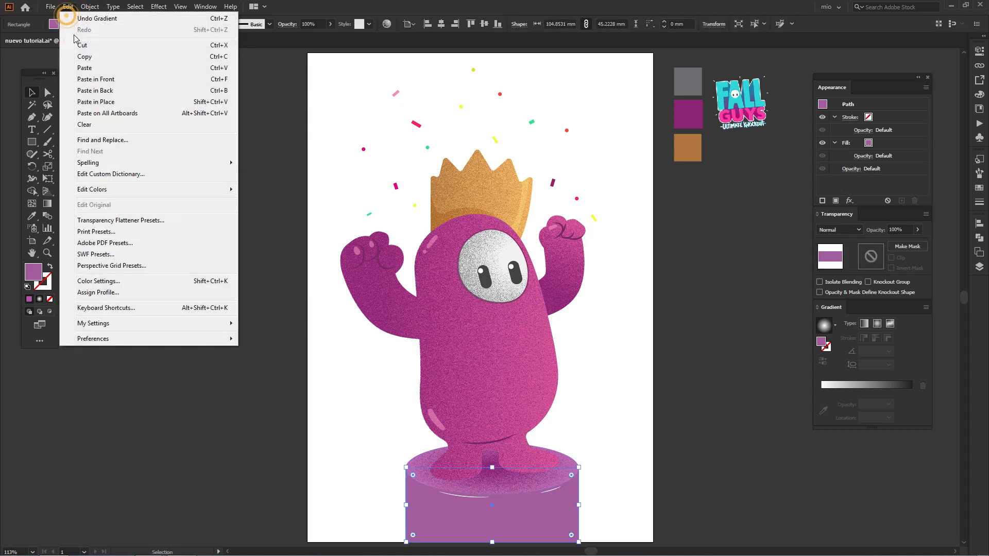
click(138, 81)
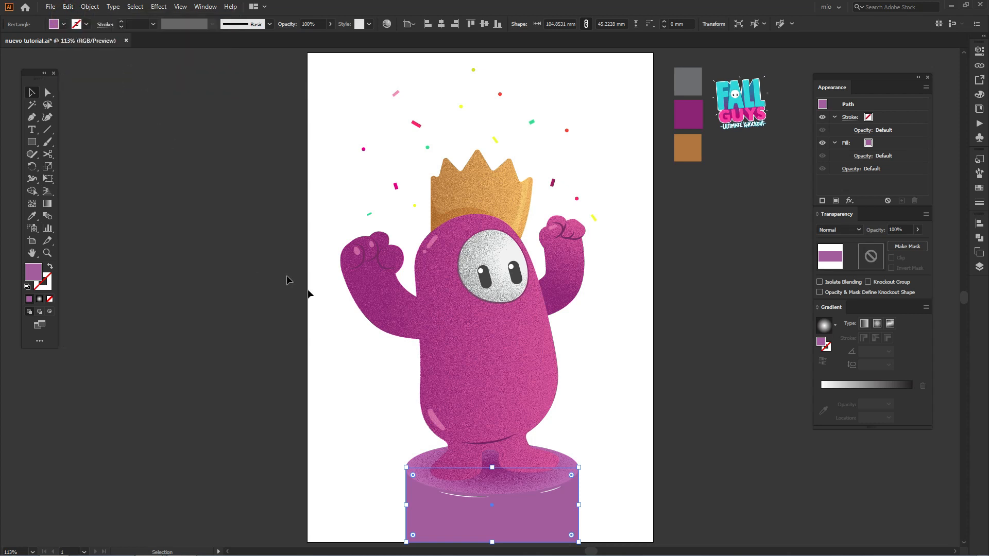
Recolour the pedestal-body duplicate with the dark purple sample square and give it an opacity mask with Clip turned off
key(i)
click(687, 114)
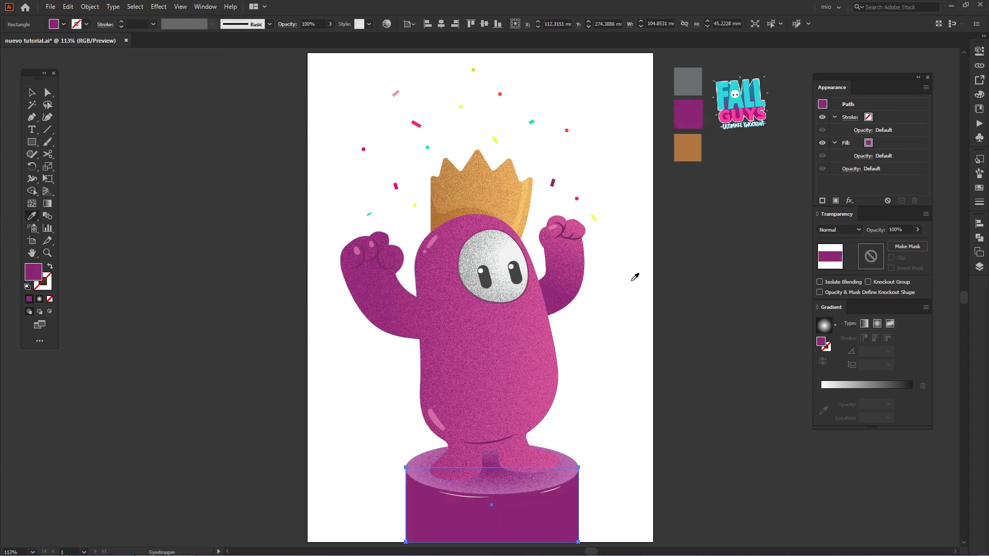
drag(606, 398, 602, 350)
key(v)
click(601, 377)
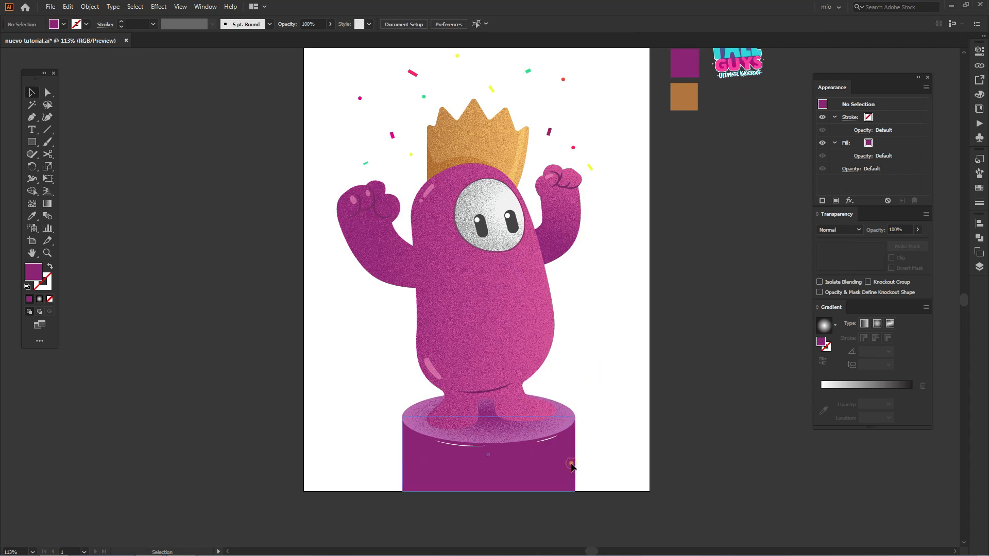
click(570, 464)
click(907, 246)
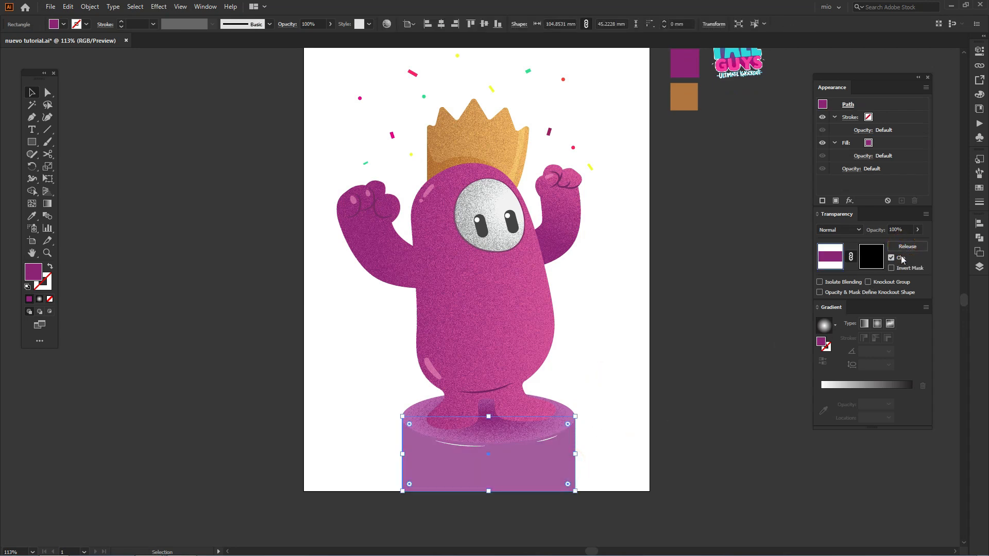
click(891, 258)
In the pedestal body's opacity mask, draw a rectangle about 143 × 75 mm covering the whole pedestal
click(874, 263)
key(m)
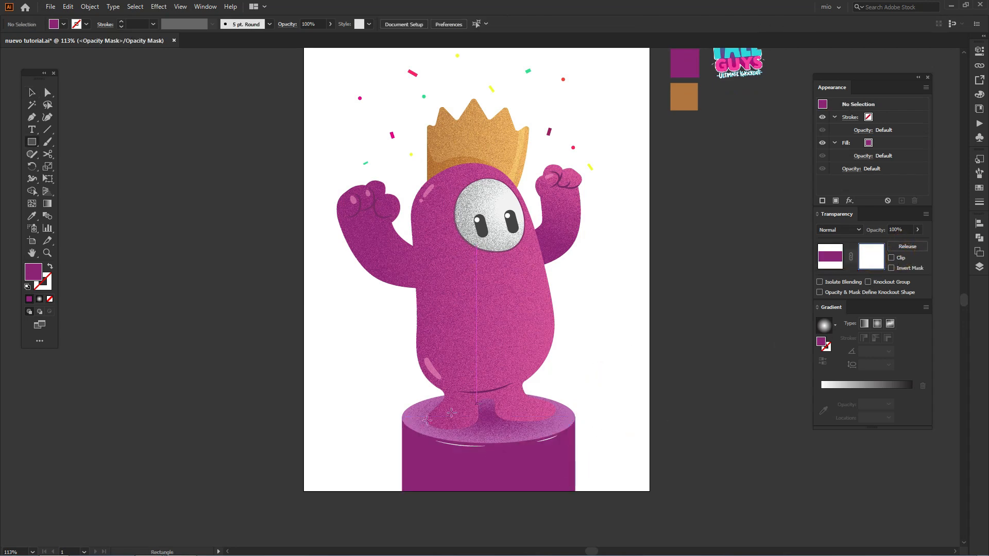
drag(369, 384, 605, 508)
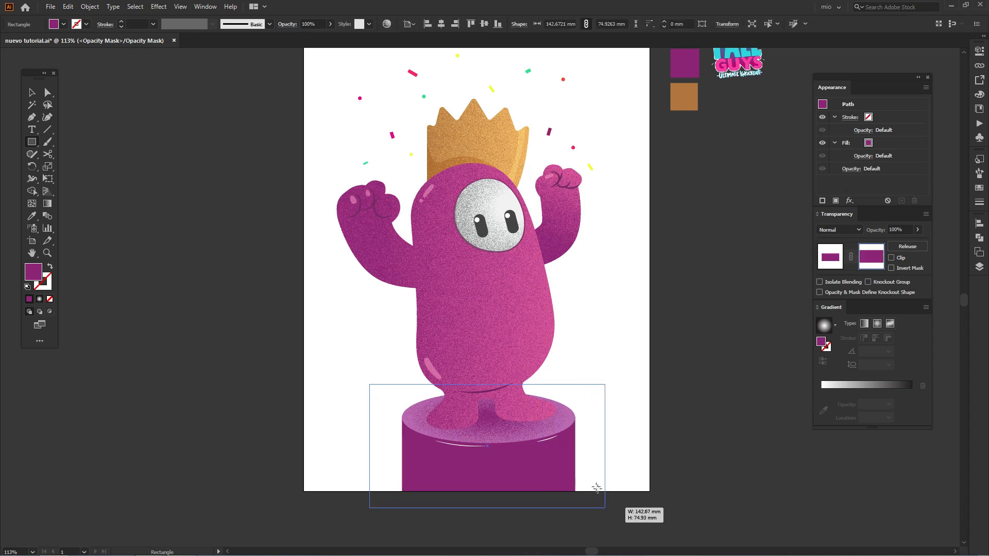
key(v)
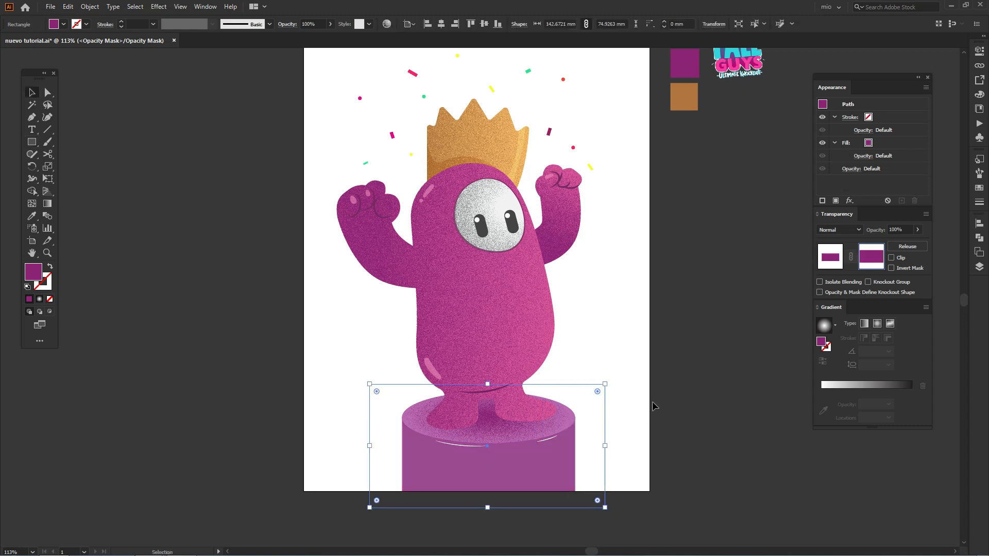
Fill the pedestal-body mask rectangle with the White, Black linear gradient and apply the Grain effect to it
click(833, 323)
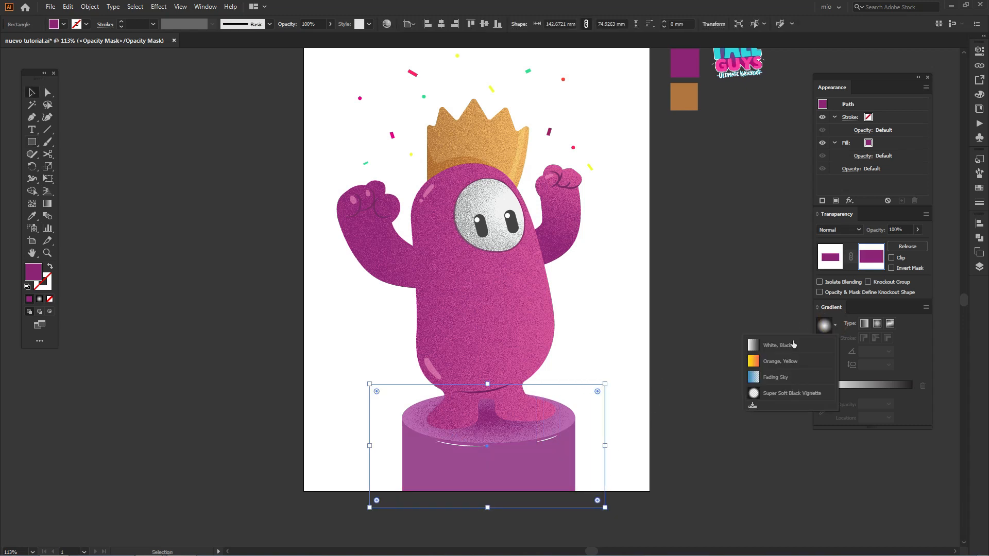
click(149, 6)
click(154, 17)
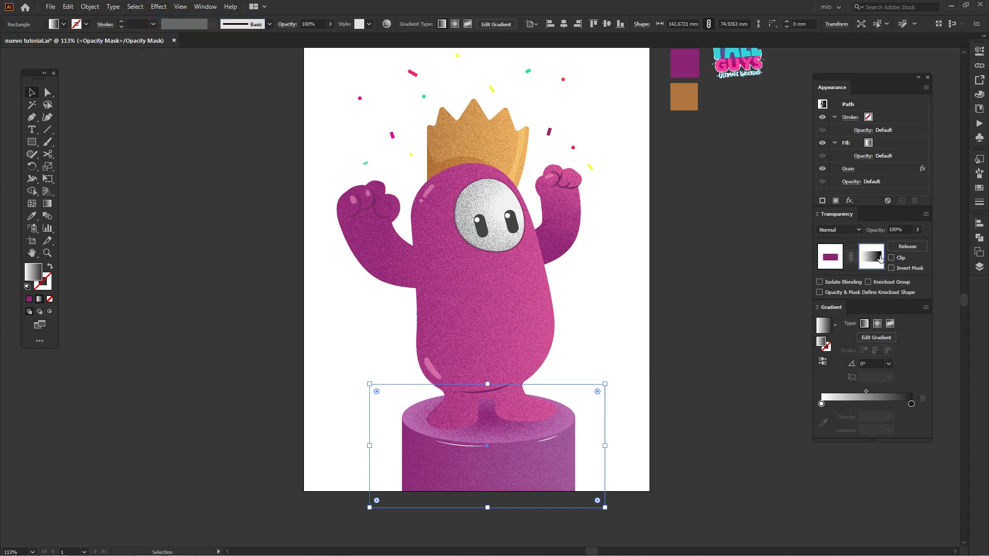
Run the pedestal-body mask gradient vertically at -90° with the black stop at about 85.6%, and leave the opacity mask with nothing selected
key(g)
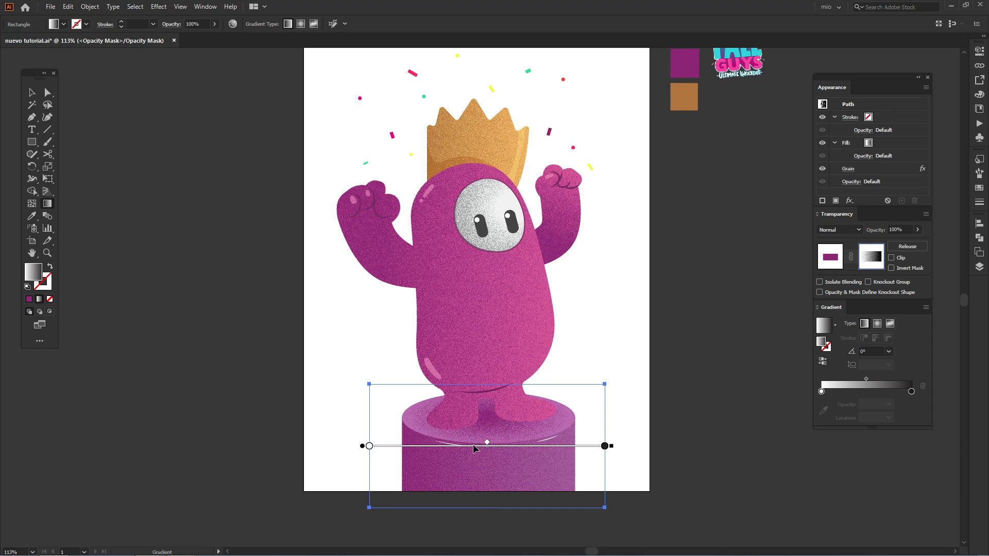
drag(473, 446, 492, 451)
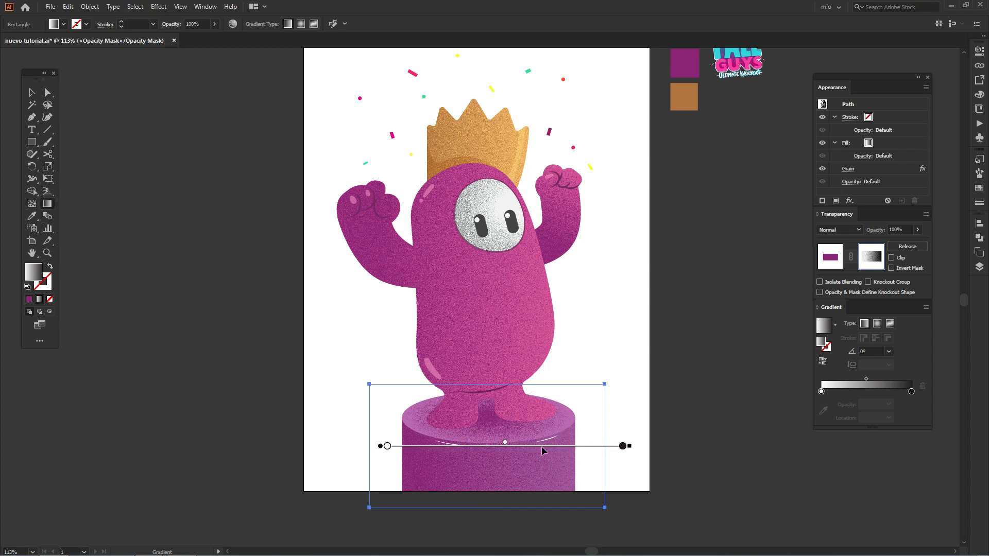
drag(621, 446, 589, 446)
drag(487, 412, 494, 507)
drag(486, 442, 487, 439)
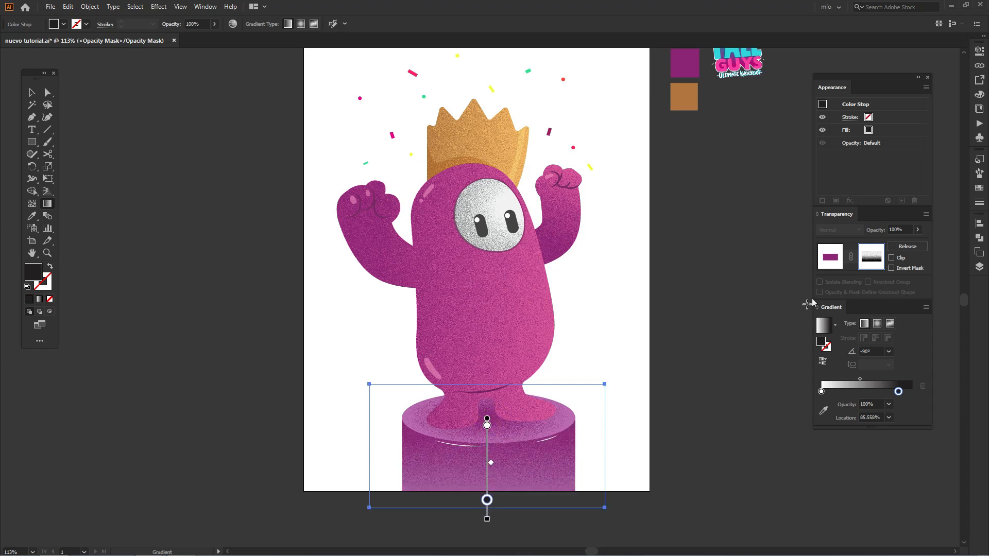
click(829, 267)
key(v)
click(598, 363)
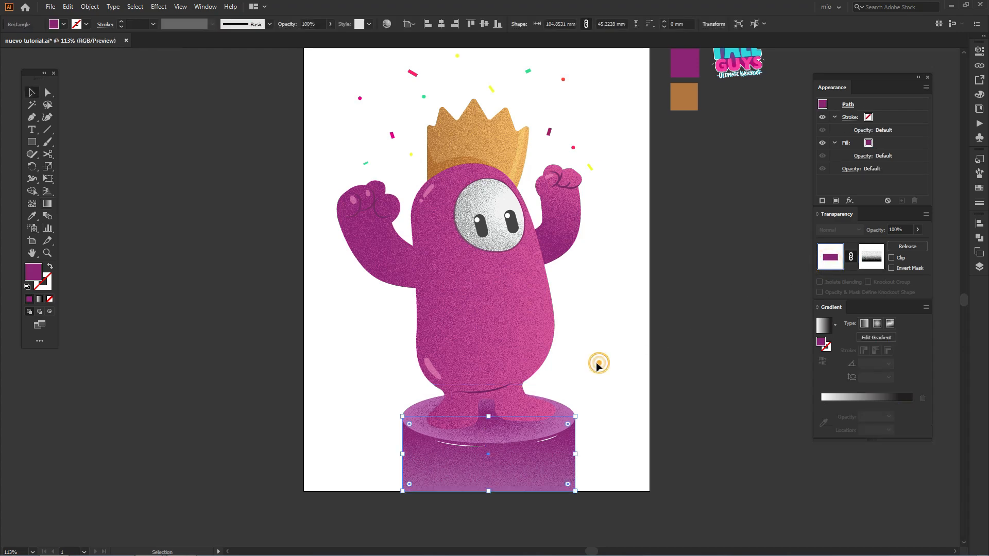
Copy the dark shape of the character's left-hand eye and paste the duplicate directly in front of it
key(ctrl+0)
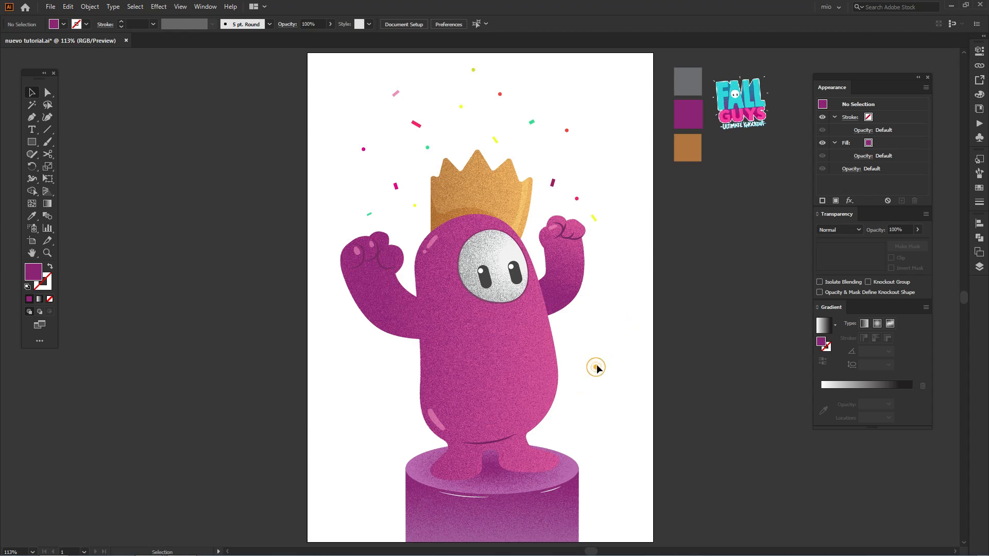
key(ctrl+plus)
key(ctrl+plus)
drag(607, 332, 488, 323)
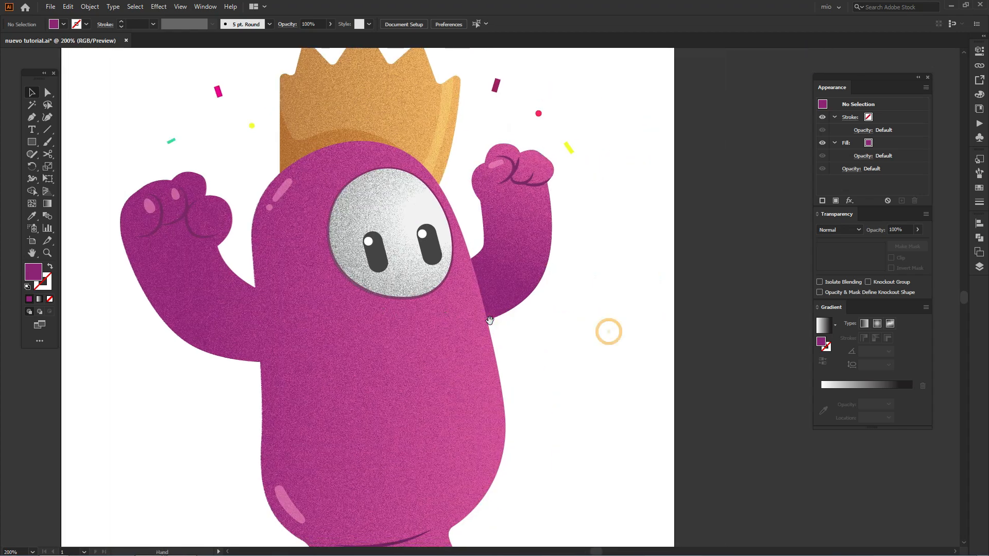
key(ctrl+plus)
drag(327, 283, 387, 302)
key(z)
click(425, 269)
key(v)
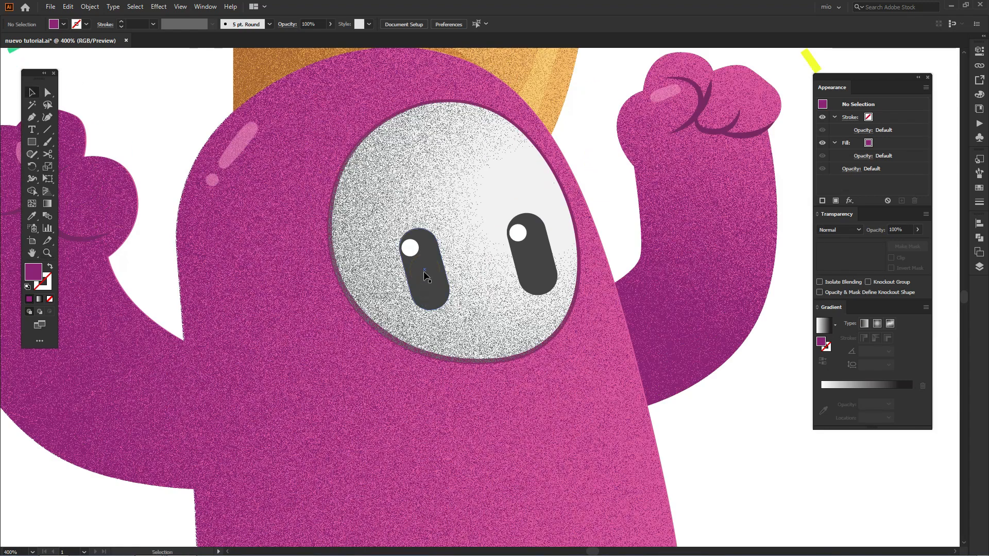
click(430, 286)
key(ctrl+c)
key(ctrl+f)
click(89, 7)
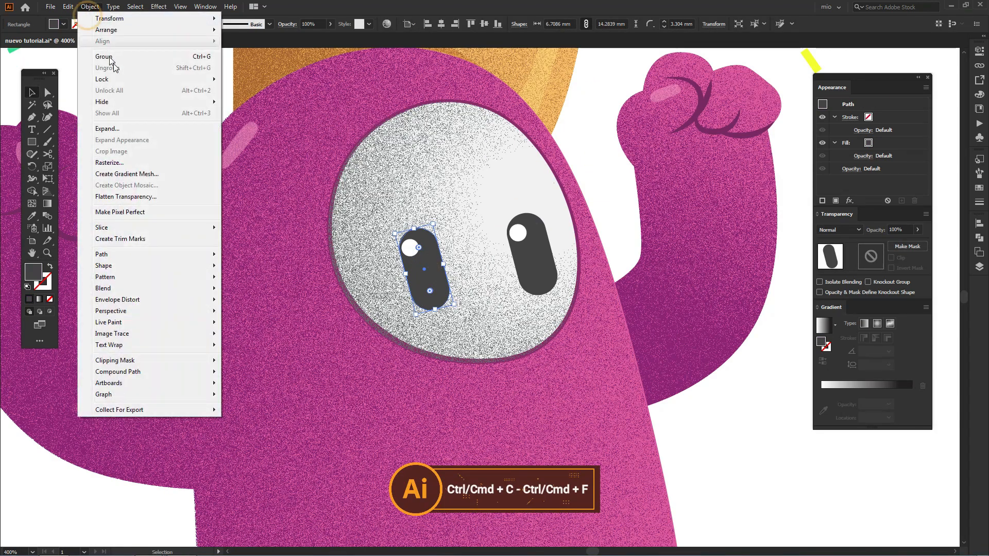
mouse_move(68, 7)
click(103, 56)
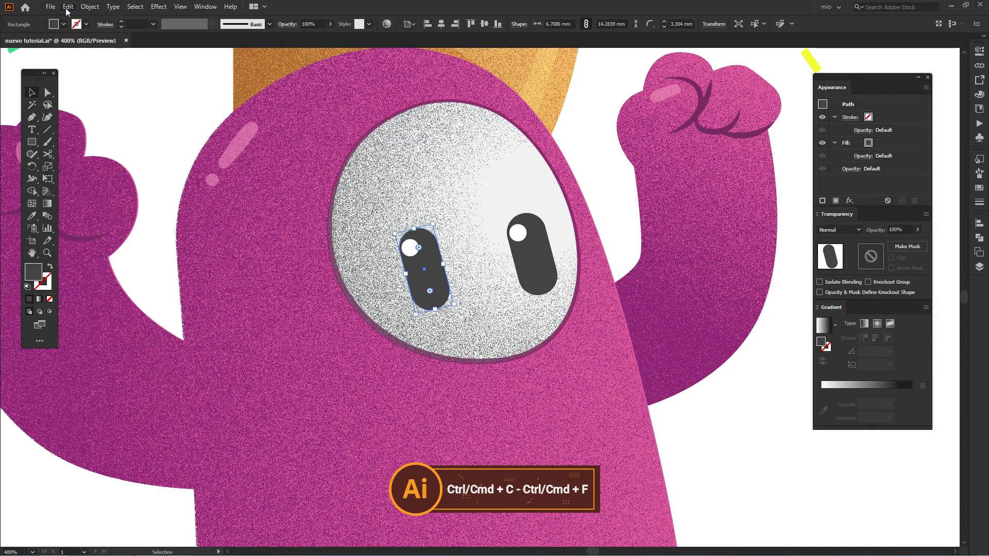
click(68, 7)
click(122, 79)
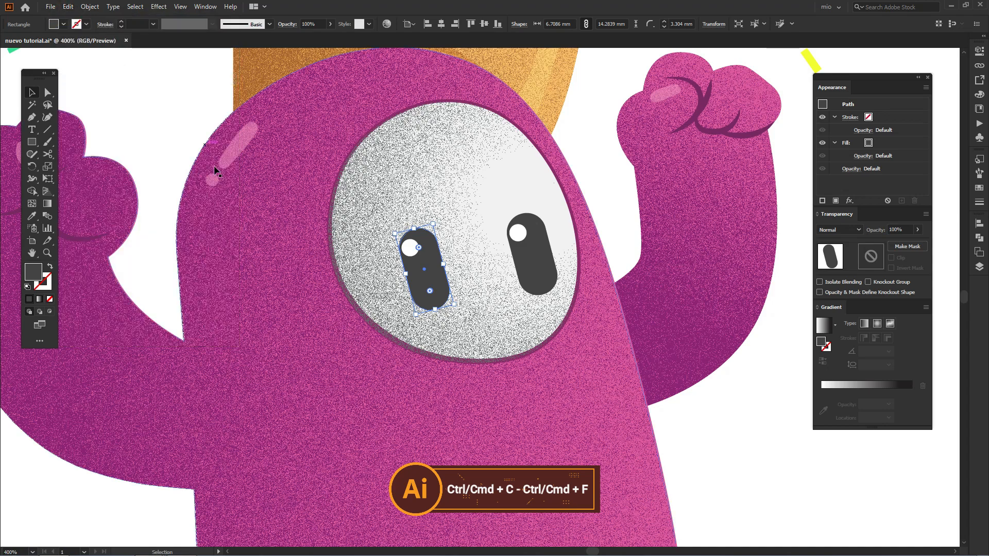
Recolour the left-hand eye duplicate to #161616 and give it an opacity mask with Clip turned off
double_click(34, 272)
drag(439, 357, 439, 383)
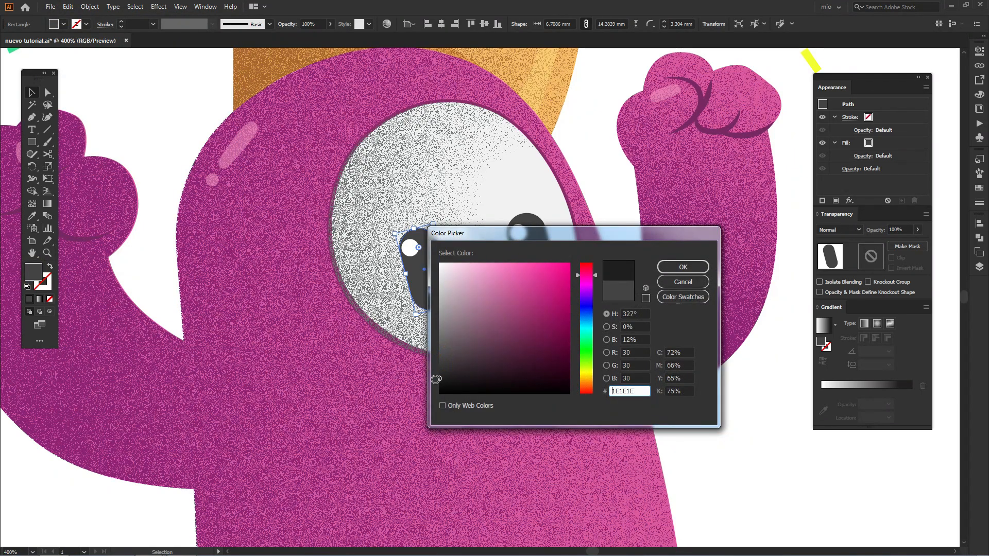
click(664, 268)
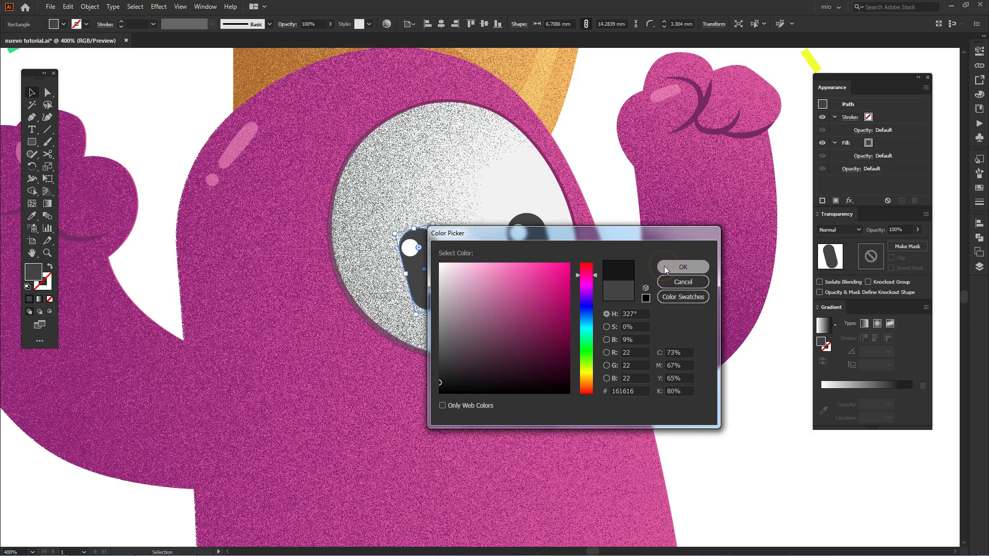
click(905, 248)
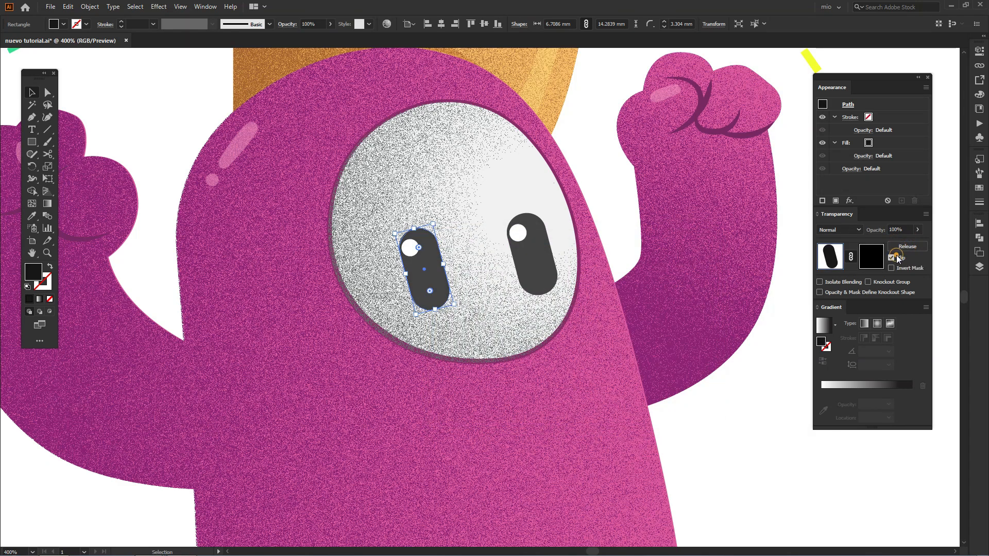
click(897, 257)
In the left-hand eye's opacity mask, draw a rectangle about 13.7 × 20 mm covering the whole eye
click(875, 256)
key(n)
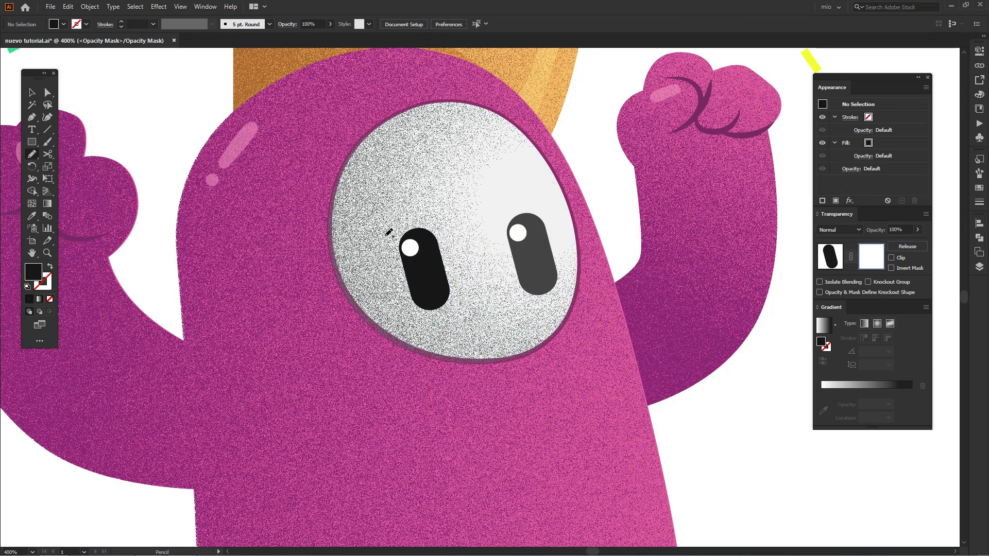
key(m)
drag(385, 210, 465, 326)
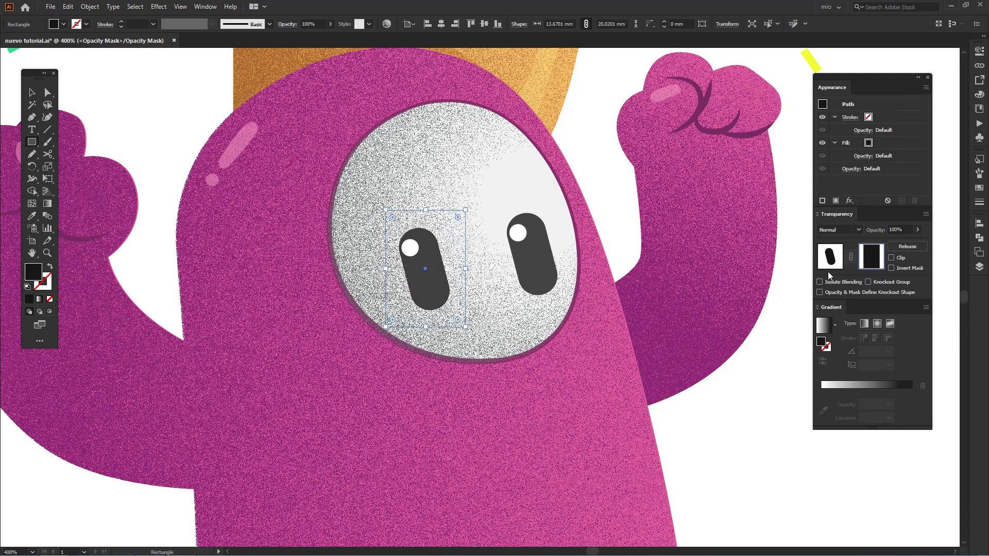
Fill the left-hand eye's mask rectangle with the white-to-black linear gradient and apply the Grain effect
click(823, 325)
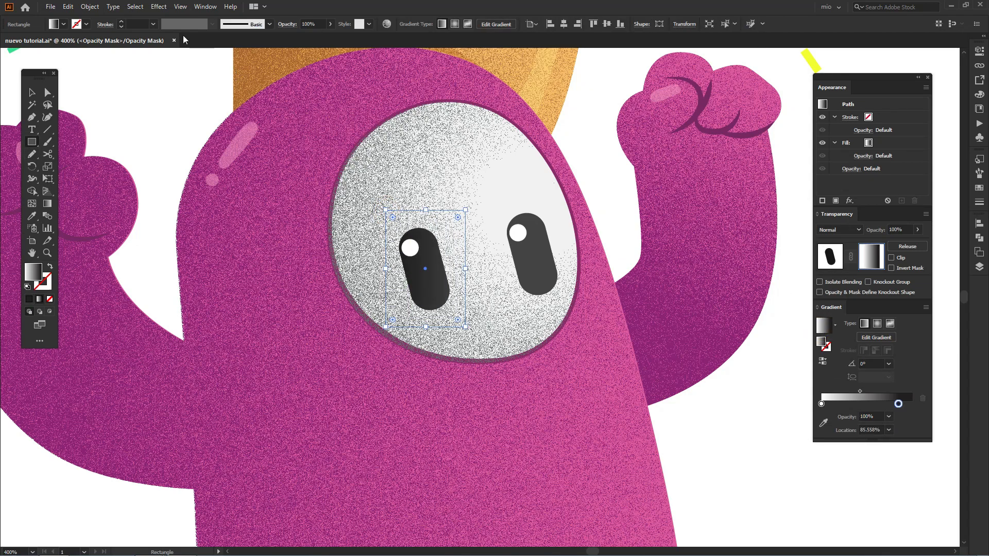
click(158, 6)
click(172, 15)
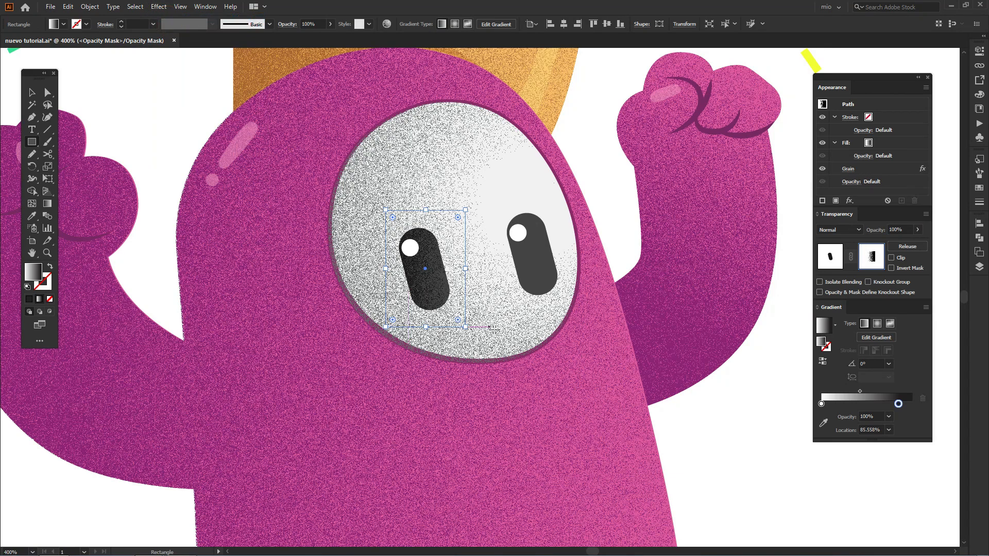
Angle the left-hand eye's mask gradient about 16°, pull its stops inward with black at about 88.9%, and leave the mask with nothing selected
key(g)
click(454, 269)
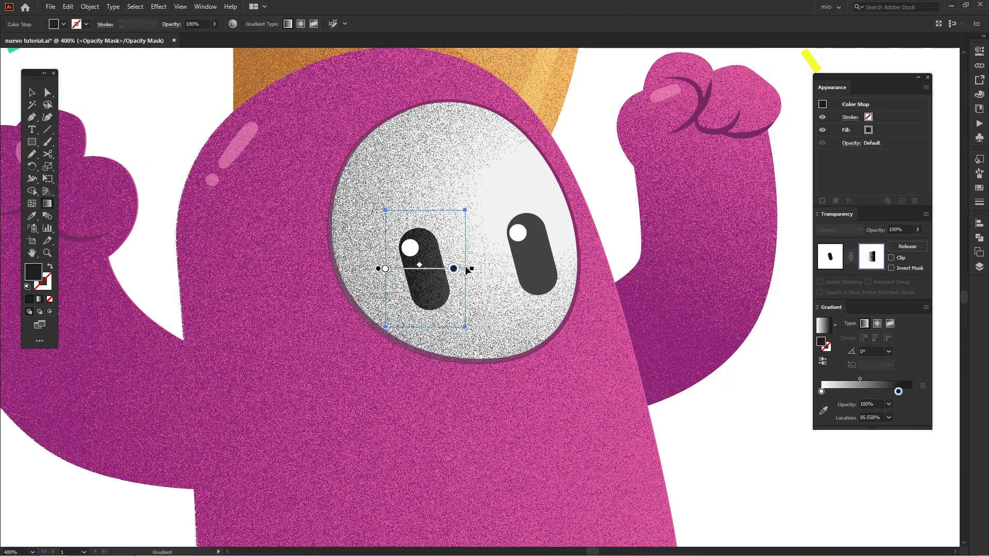
drag(476, 270, 476, 242)
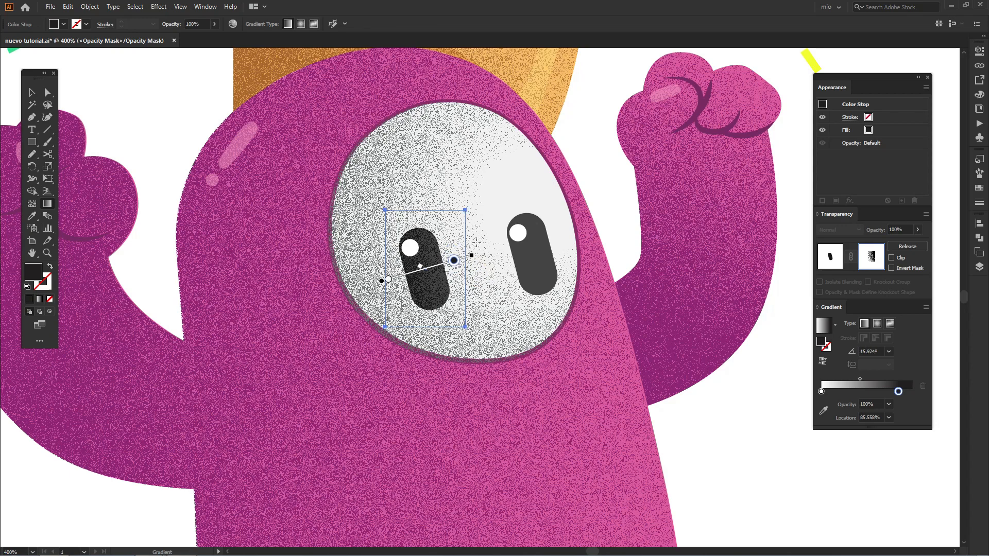
mouse_move(432, 269)
mouse_down()
mouse_move(381, 280)
mouse_move(449, 264)
mouse_up()
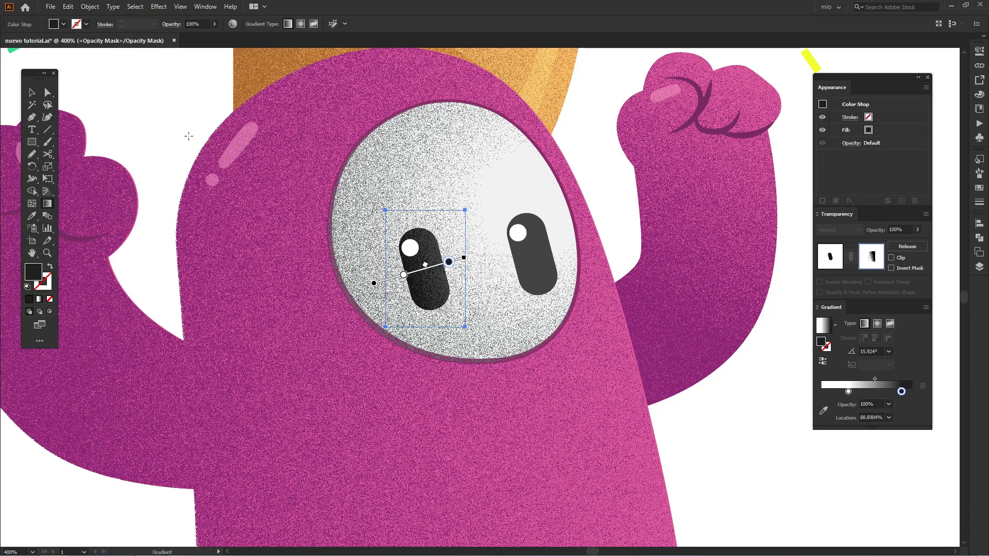
click(829, 259)
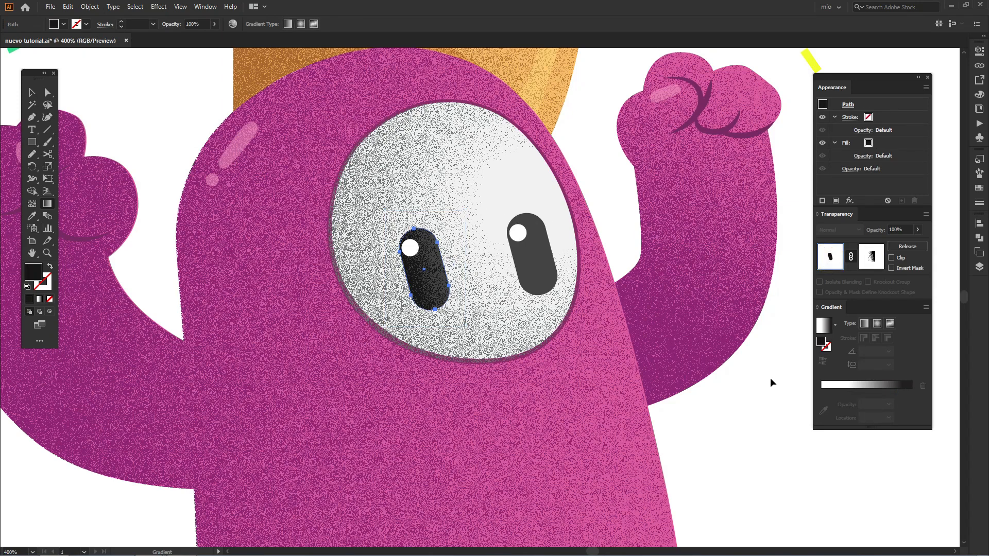
click(768, 382)
Copy the dark shape of the right-hand eye and paste the duplicate directly in front of it
scroll(765, 381, down, 1)
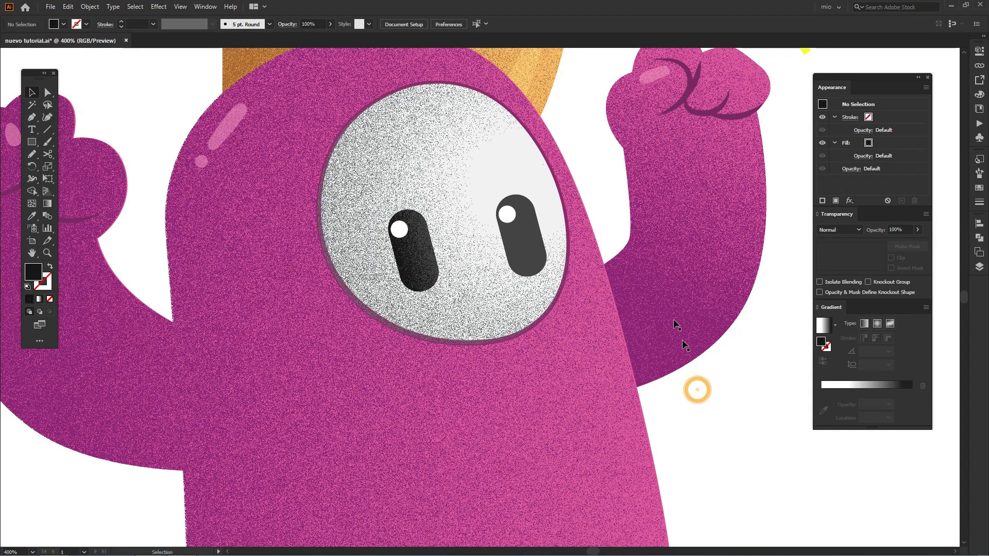
click(529, 247)
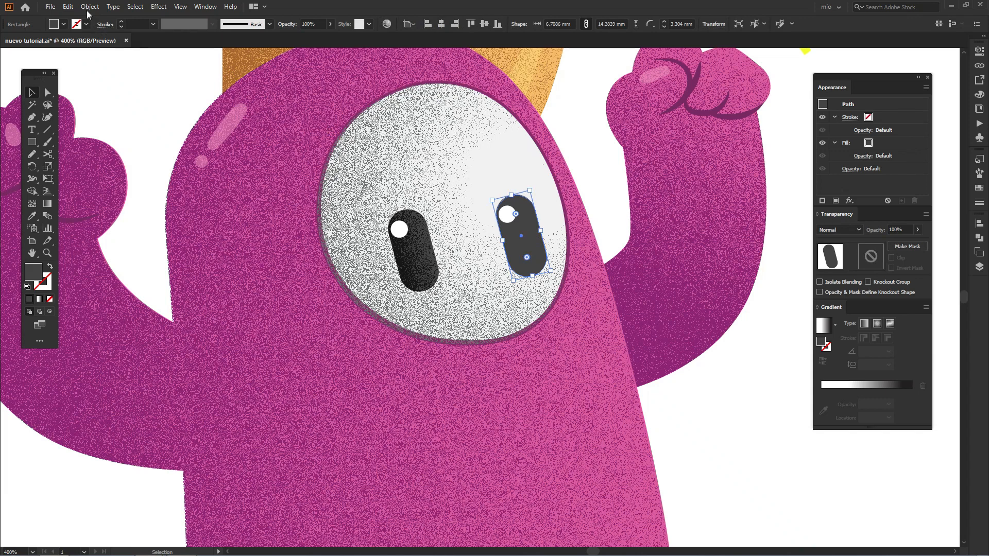
click(68, 6)
click(85, 56)
click(68, 7)
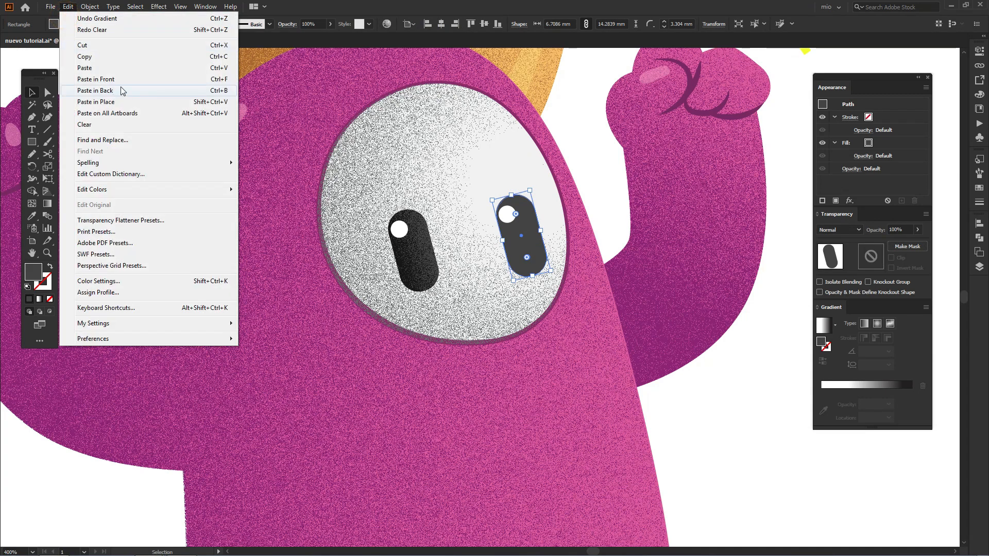
click(122, 78)
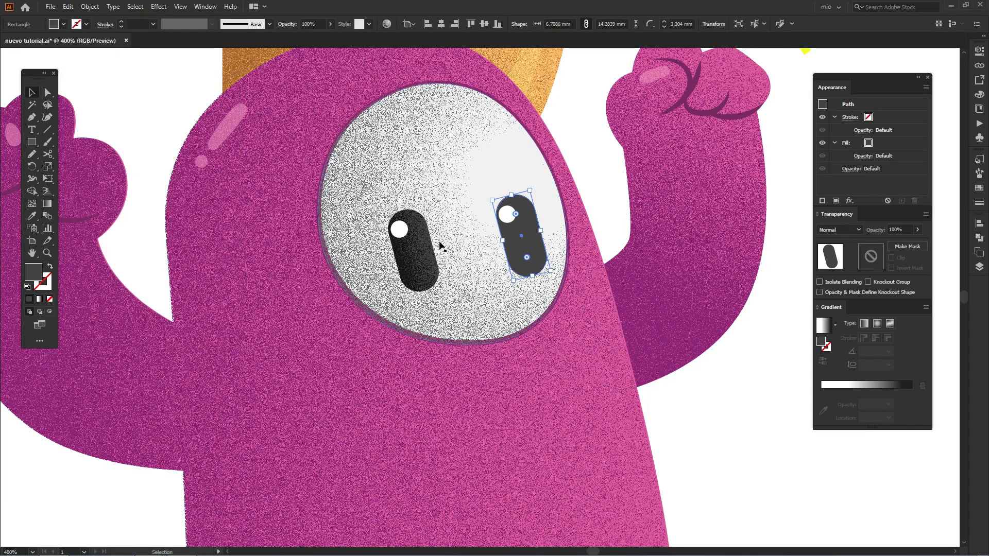
Recolour the right-hand eye duplicate to a darker, near-black grey and give it an opacity mask with Clip turned off
double_click(32, 272)
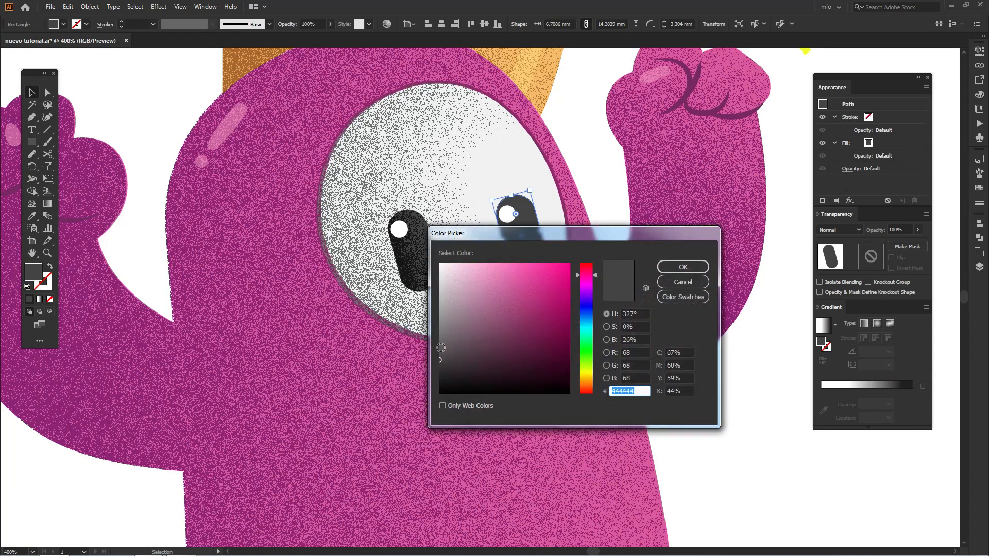
click(439, 364)
drag(439, 364, 439, 375)
click(674, 268)
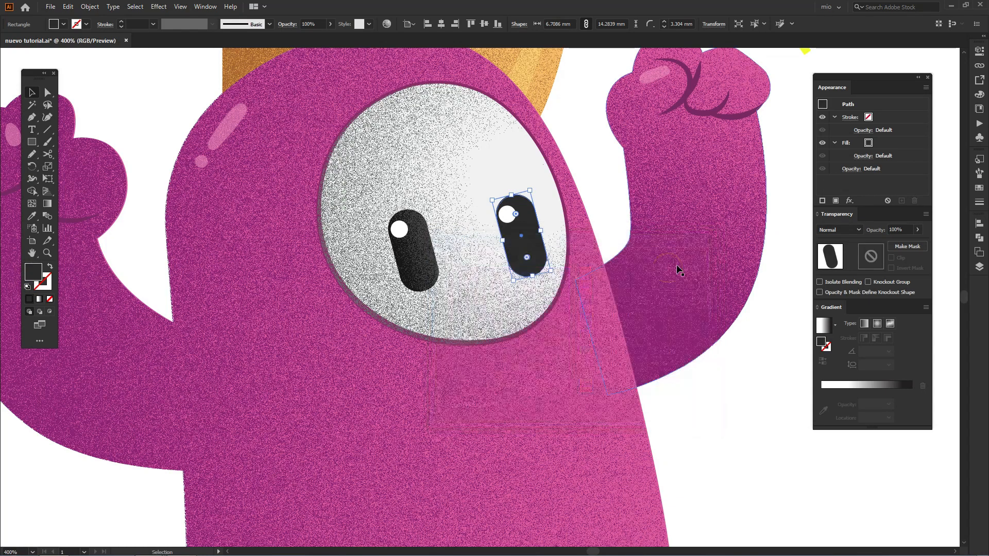
click(906, 246)
click(900, 257)
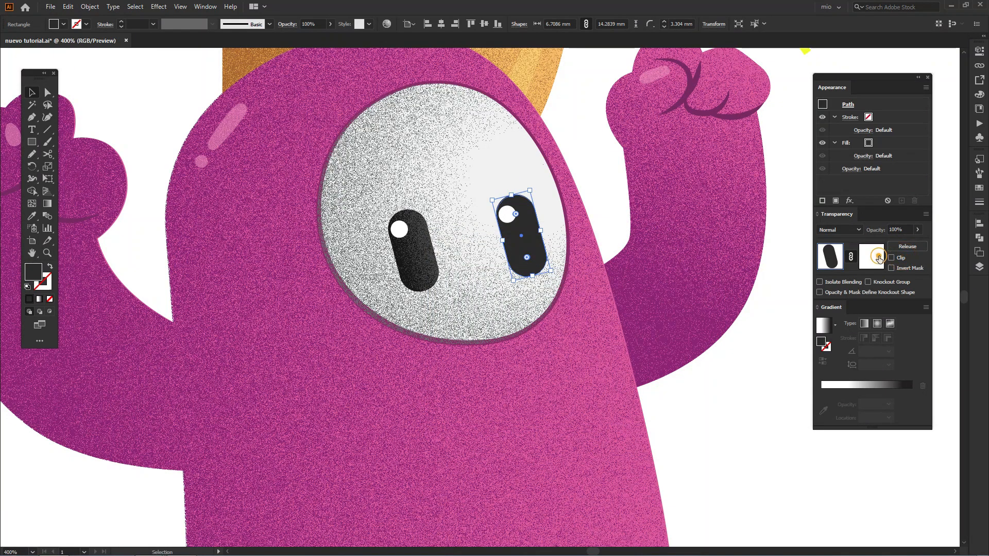
In the right-hand eye's opacity mask, draw a rectangle about 16.7 × 24.5 mm covering the whole eye
click(871, 256)
key(m)
mouse_move(471, 164)
mouse_down()
mouse_move(546, 219)
mouse_move(569, 306)
mouse_up()
key(v)
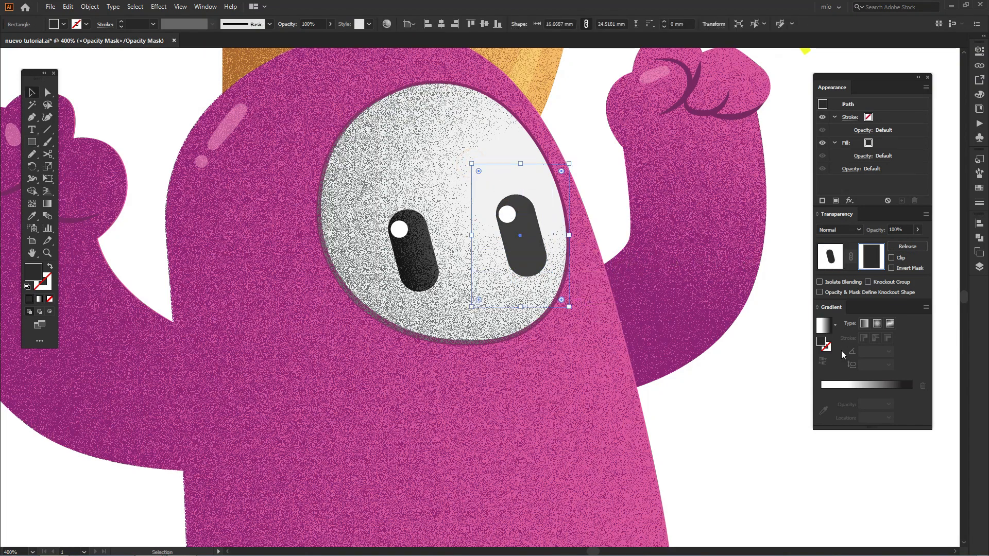
Fill the right-hand eye's mask rectangle with the white-to-black linear gradient and apply the Grain effect
click(822, 325)
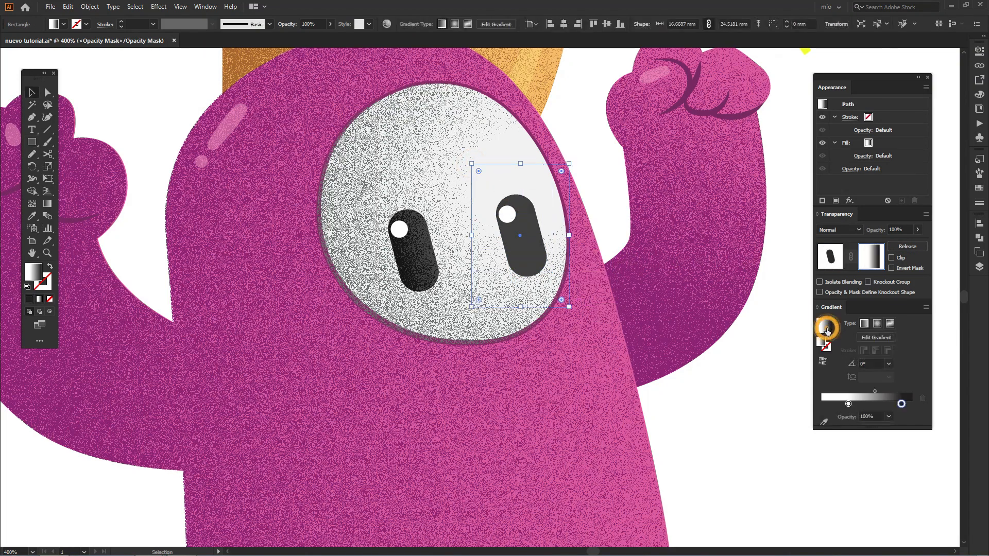
click(159, 7)
click(170, 14)
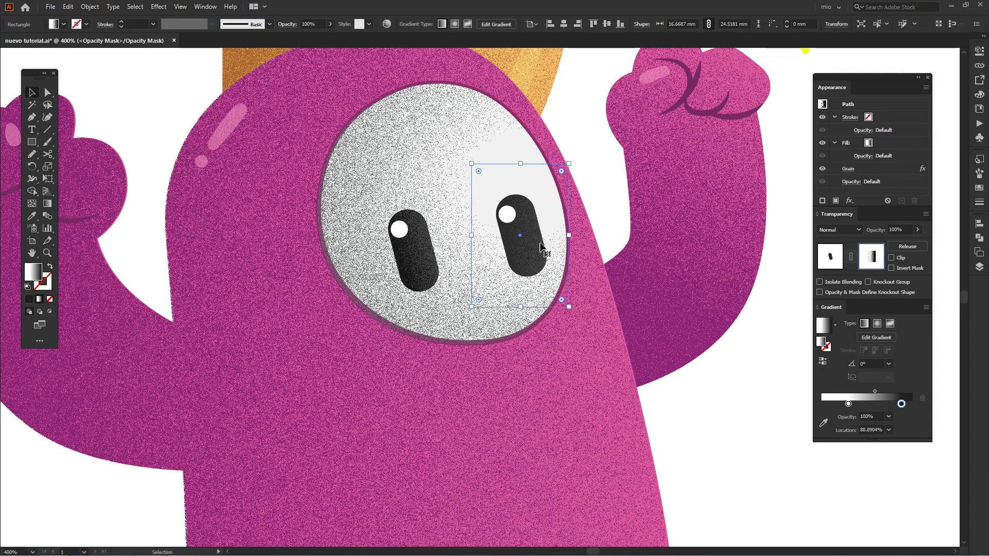
Angle the right-hand eye's mask gradient about 17.4° and move its black stop inward to about 70.7%
key(g)
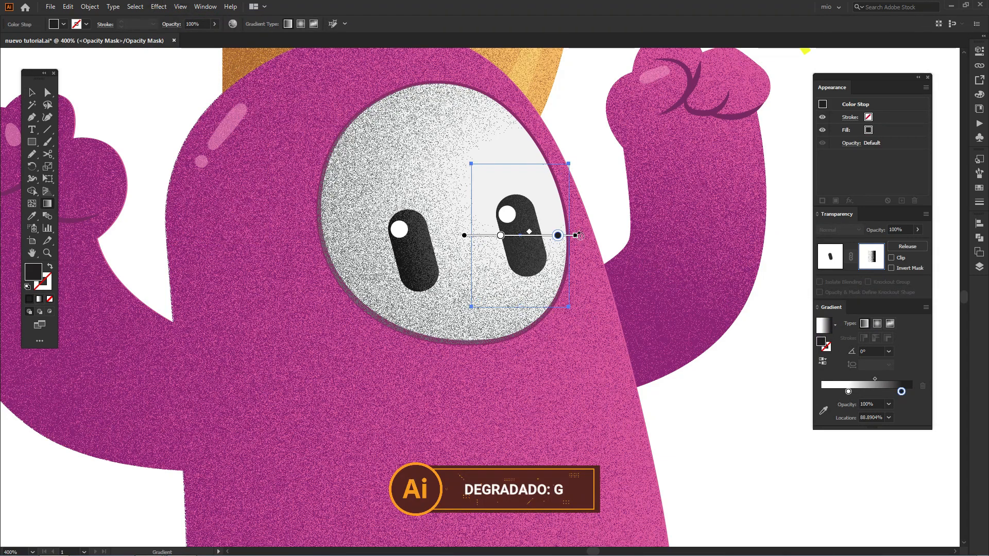
mouse_move(579, 236)
mouse_down()
mouse_move(557, 211)
mouse_move(550, 230)
mouse_move(509, 239)
mouse_move(542, 230)
mouse_up()
click(548, 227)
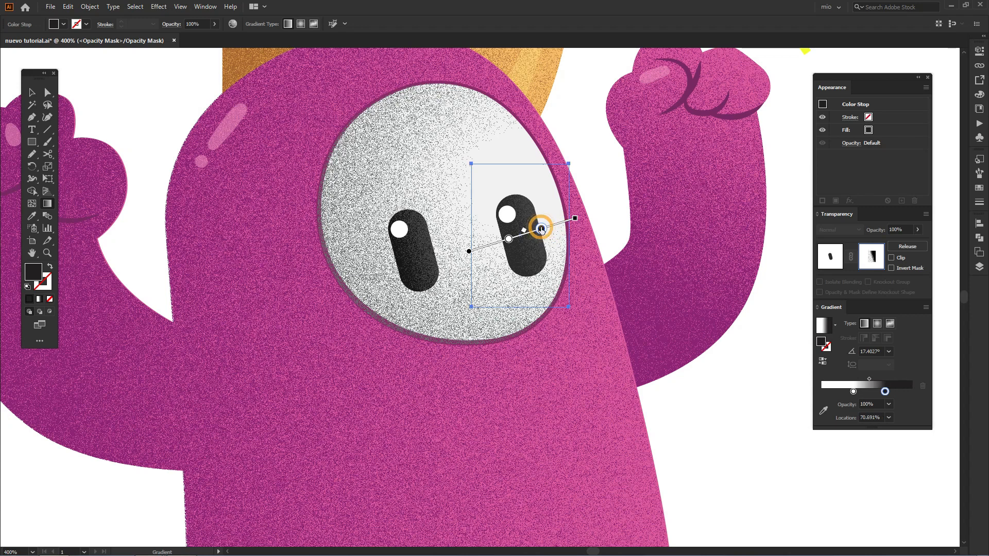
Finish editing the right-hand eye's opacity mask and return to the main artwork with nothing selected
click(819, 260)
key(v)
click(757, 359)
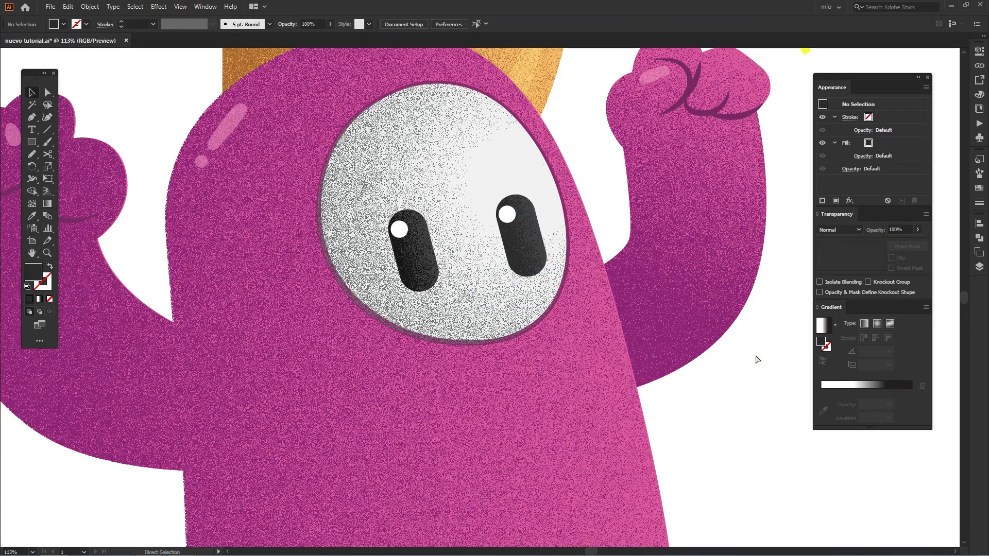
key(ctrl+0)
click(592, 349)
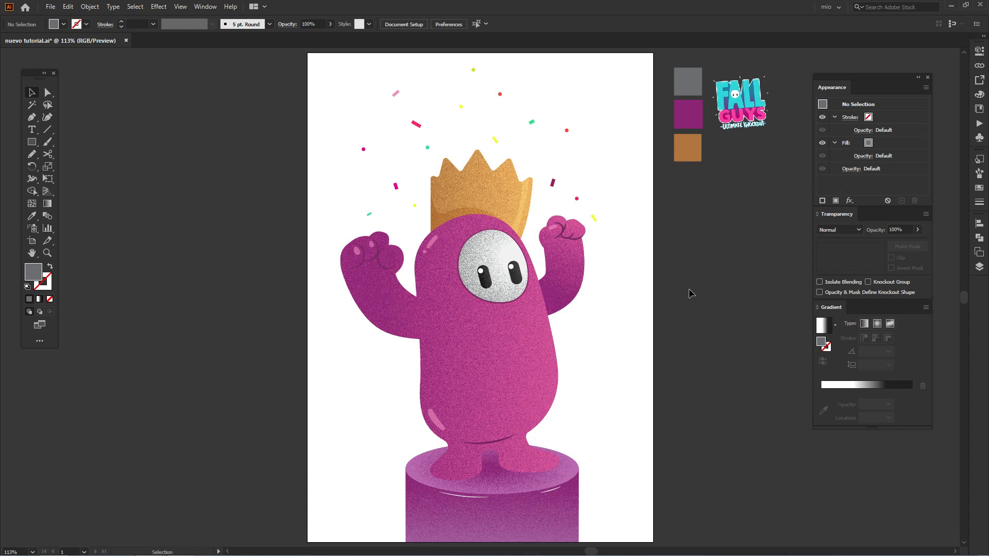
Draw a 210 × 297 mm background rectangle covering the artboard and fill it with the light orange swatch
drag(35, 141, 77, 142)
mouse_move(307, 52)
mouse_down()
mouse_move(338, 125)
mouse_move(640, 490)
mouse_move(654, 541)
mouse_up()
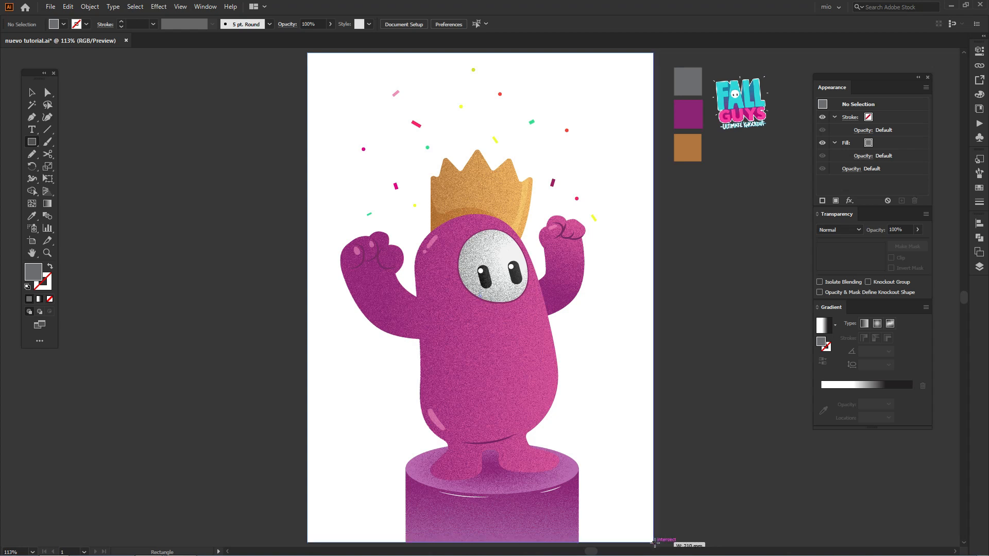
key(v)
click(979, 188)
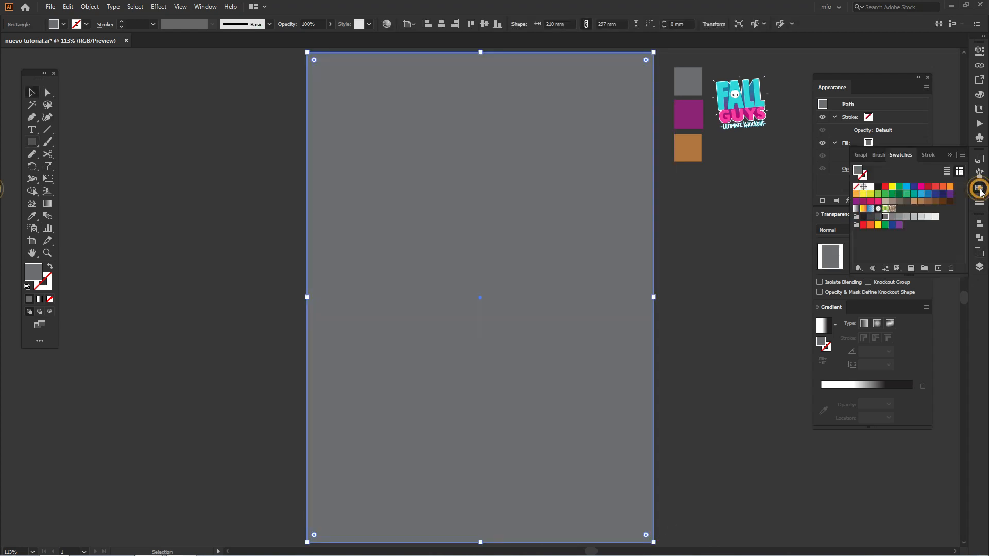
click(856, 194)
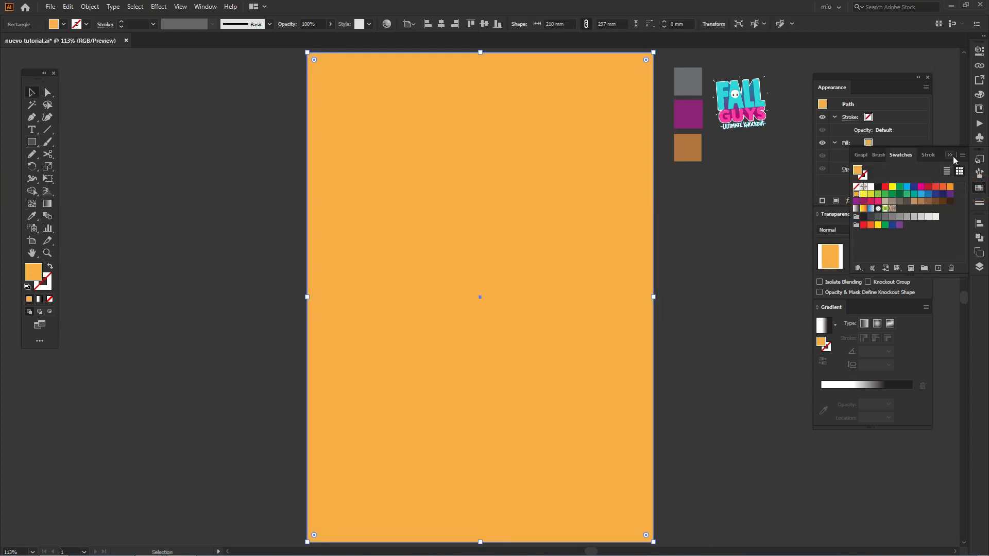
click(950, 155)
Send the orange background rectangle to the back, behind the character and confetti
right_click(541, 202)
mouse_move(561, 377)
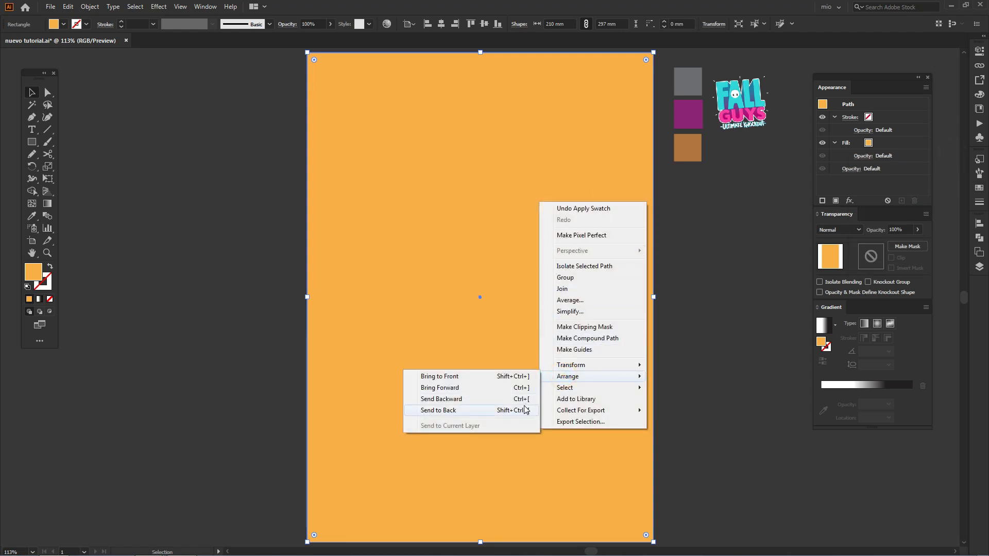
click(523, 410)
click(691, 310)
Draw a circle about 98.8 mm in diameter beside the artboard, with an orange stroke and no fill
key(l)
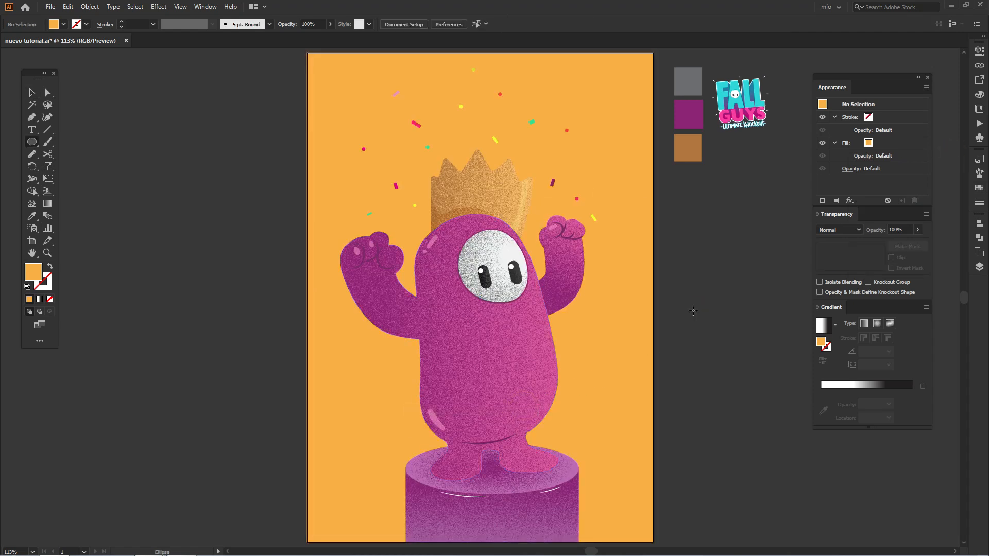
drag(706, 308, 703, 307)
drag(640, 303, 531, 292)
drag(680, 345, 744, 394)
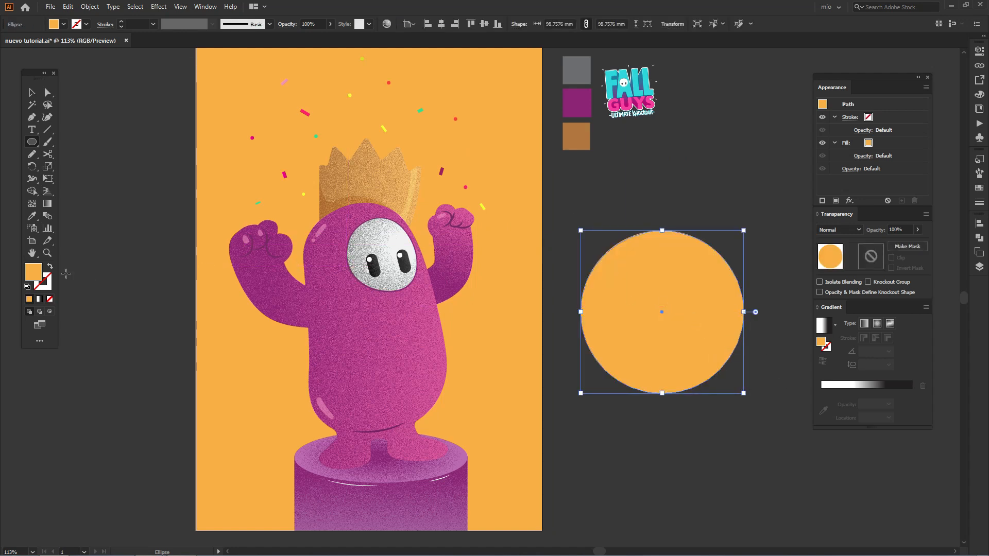
click(50, 266)
key(v)
click(619, 278)
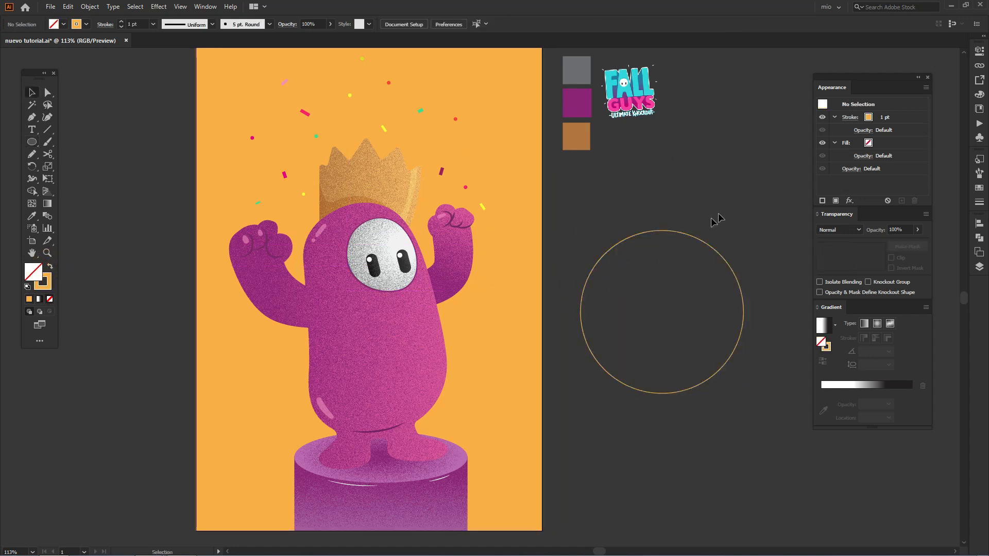
Duplicate the circle as a much smaller concentric one and make a blend between the two circles
drag(713, 219, 670, 273)
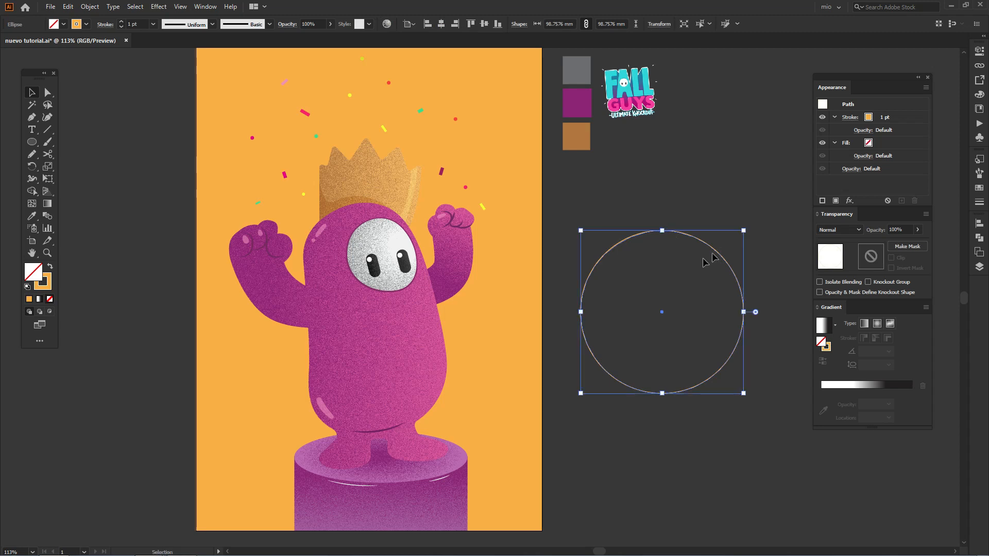
drag(743, 231, 686, 287)
drag(743, 205, 649, 327)
click(89, 7)
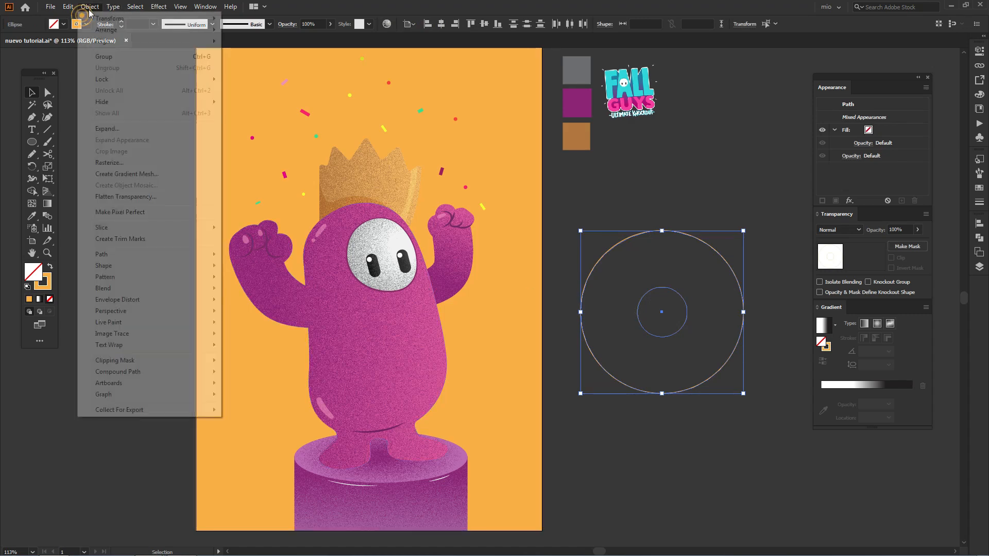
click(139, 290)
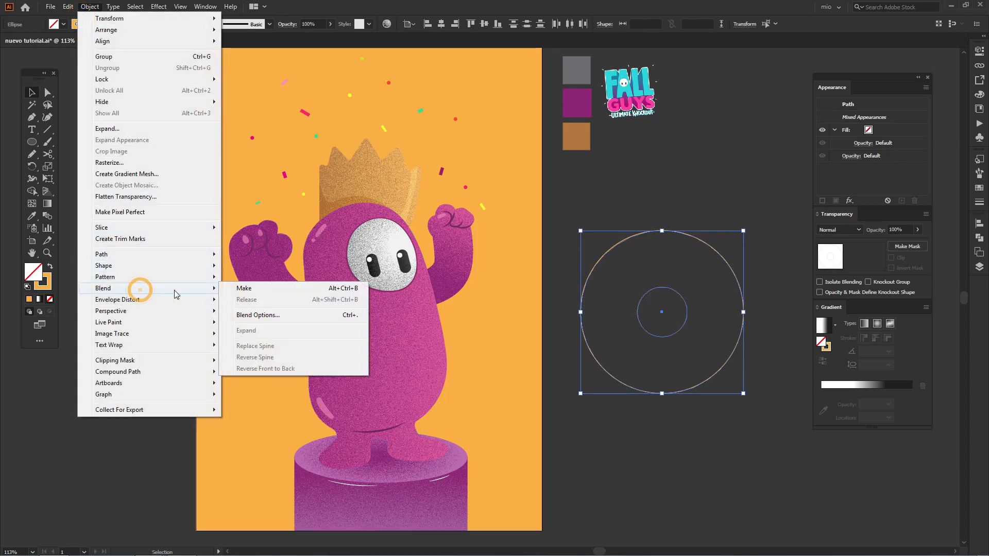
click(243, 290)
Set the blend's spacing to Specified Steps with 5 steps between the two circles
double_click(47, 215)
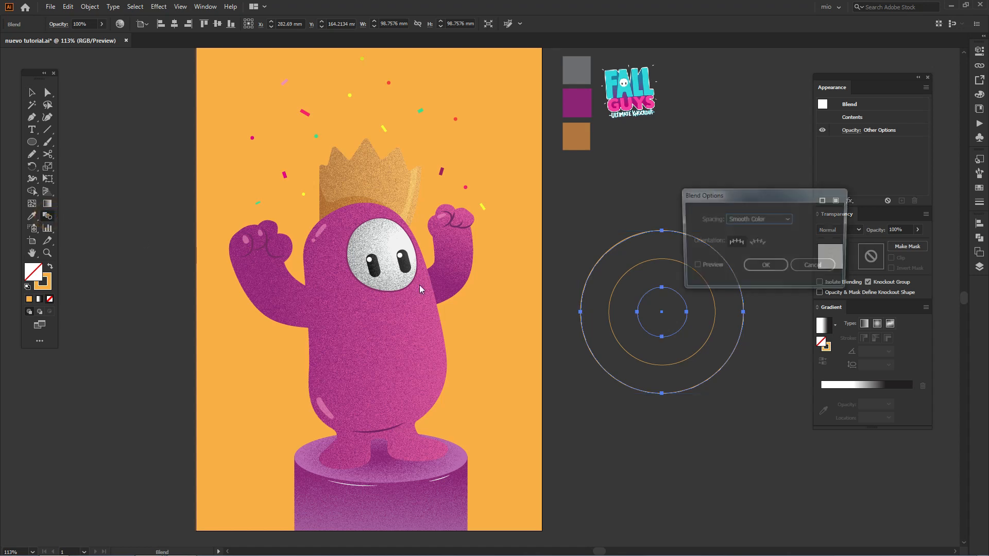
click(707, 269)
click(758, 219)
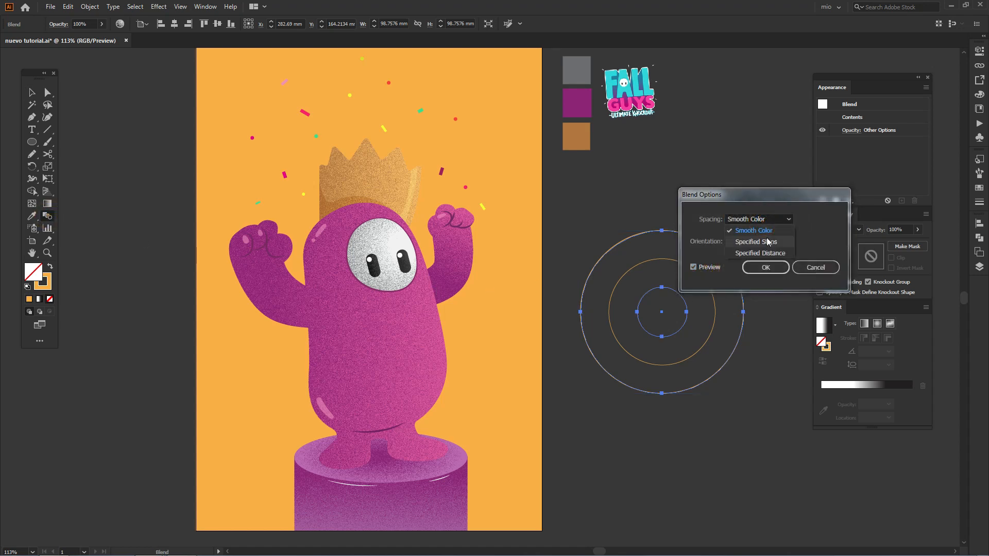
click(749, 241)
click(821, 221)
key(Up)
key(Up)
key(Up)
key(Up)
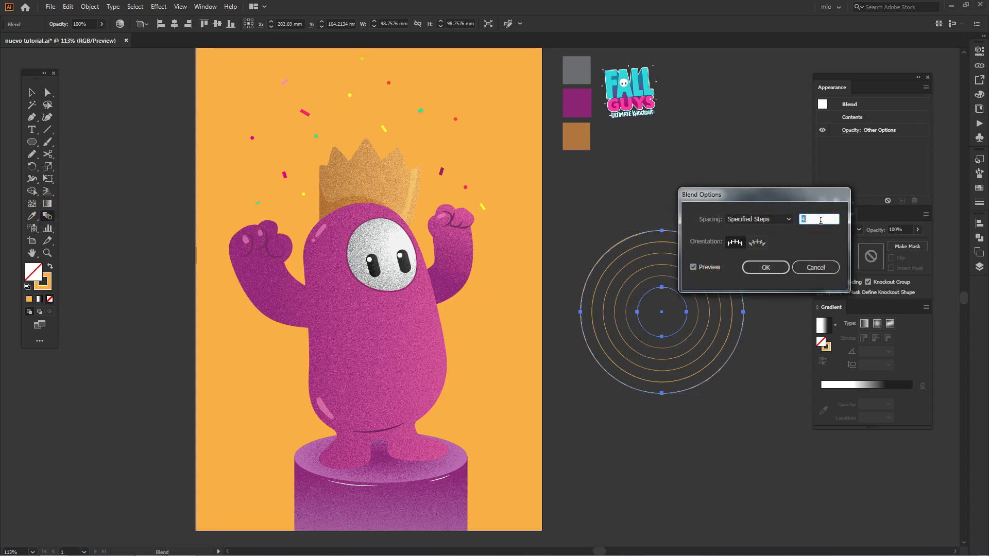
click(777, 264)
key(v)
click(744, 222)
Centre the blended rings on the artboard and scale them up from the centre to about 331.6 mm across
drag(738, 218, 672, 336)
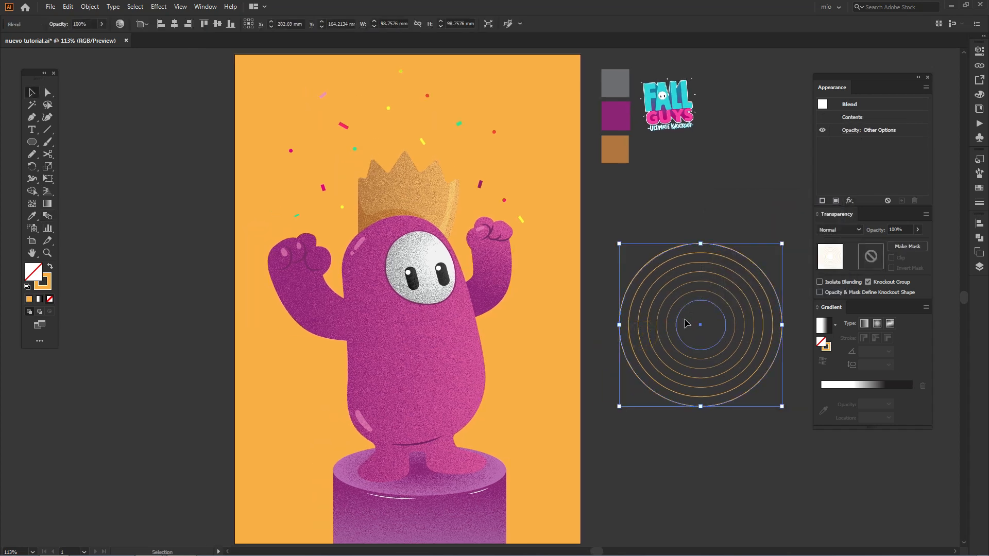
click(174, 24)
click(216, 24)
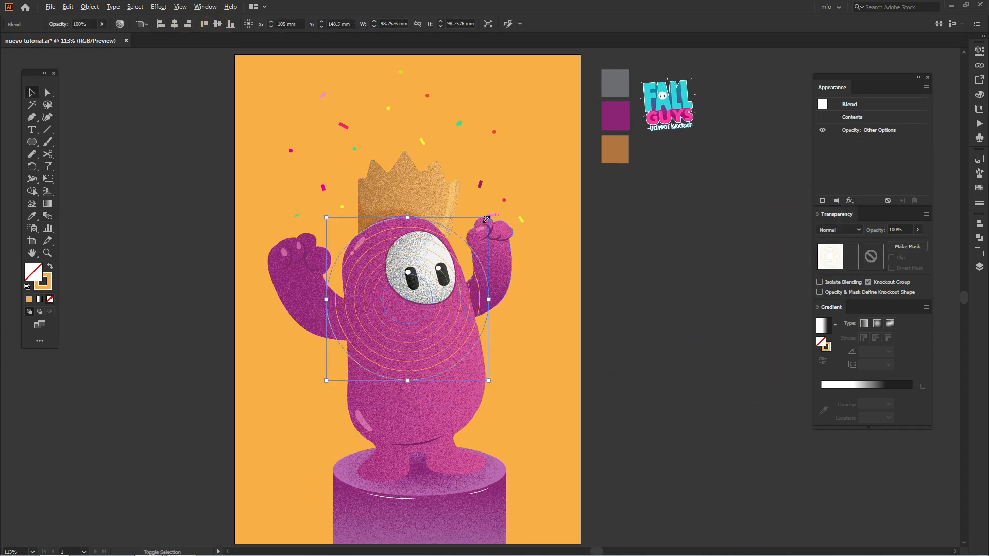
drag(489, 218, 721, 100)
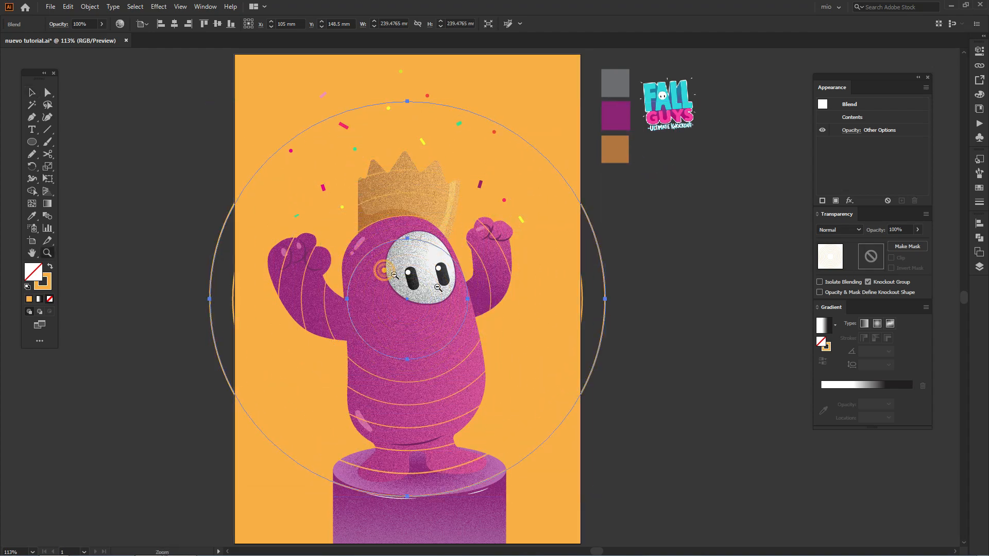
key(ctrl+1)
drag(661, 164, 729, 97)
drag(578, 341, 552, 291)
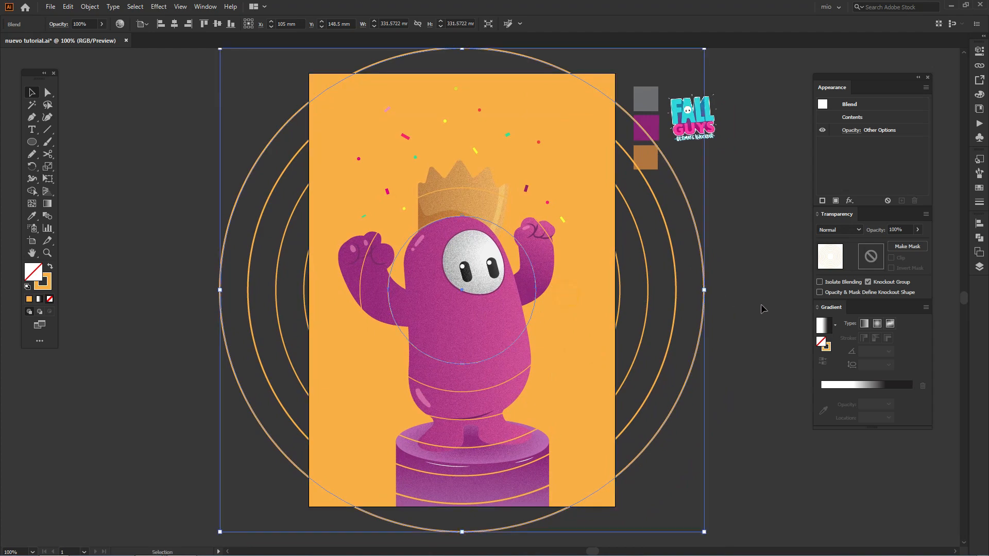
Set the stroke weight of the blended rings to 5 pt
click(978, 203)
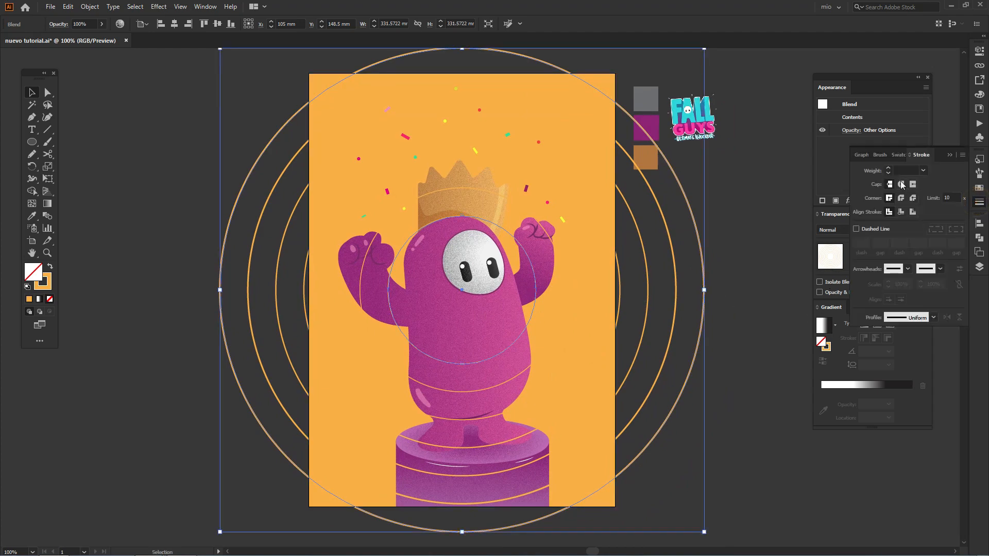
click(889, 168)
click(890, 168)
click(890, 168)
click(890, 169)
click(890, 169)
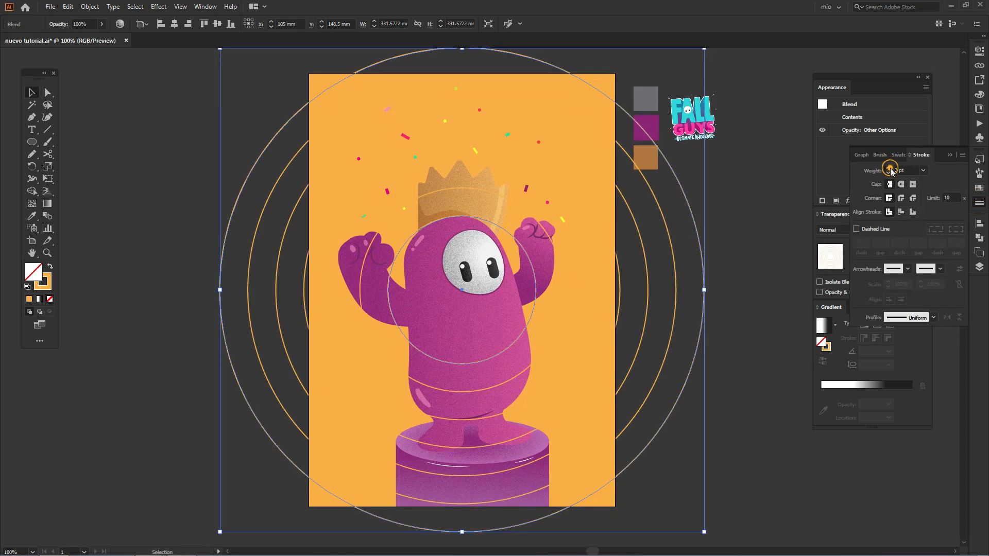
click(890, 169)
click(890, 168)
click(890, 169)
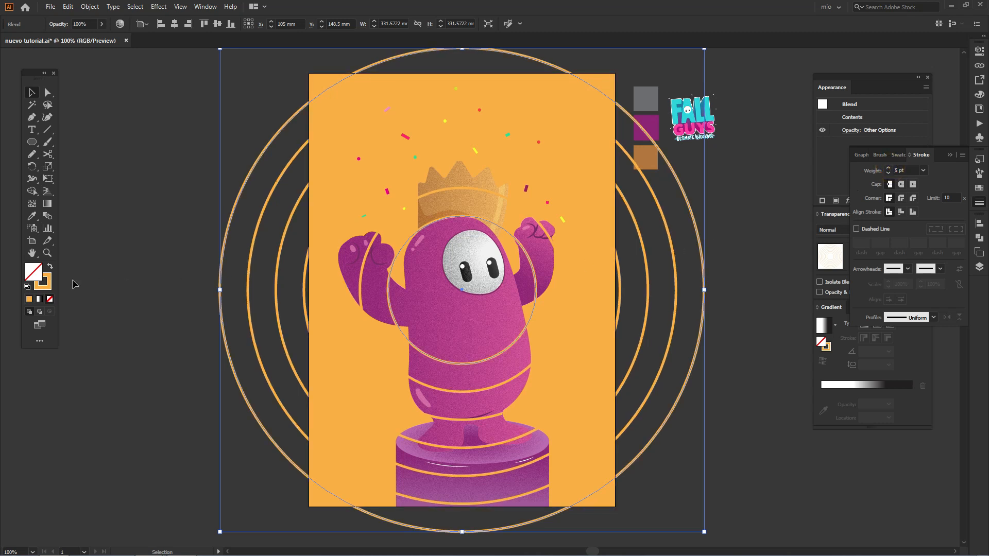
Change the rings' stroke colour to the pale orange FFD092
double_click(42, 281)
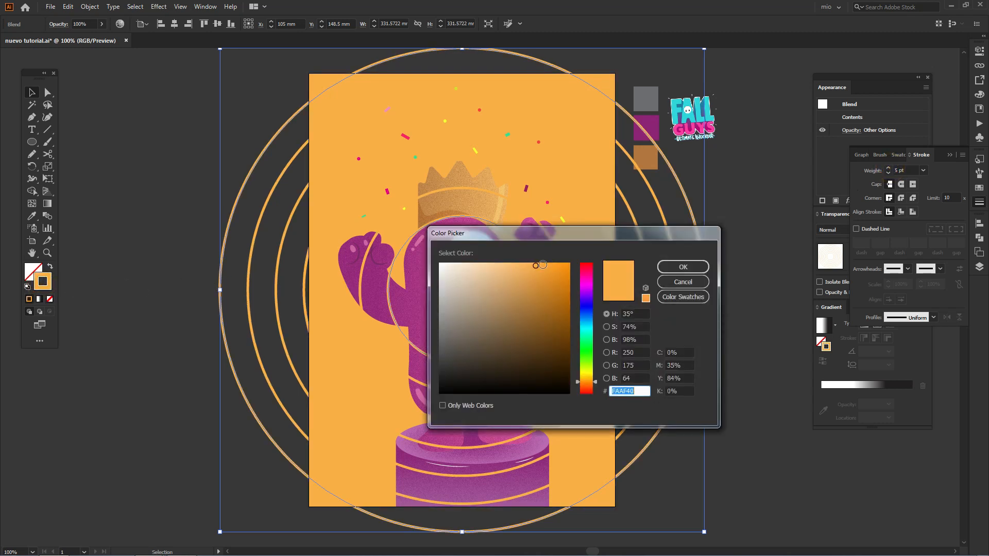
mouse_move(535, 265)
mouse_down()
mouse_move(536, 275)
mouse_move(481, 262)
mouse_up()
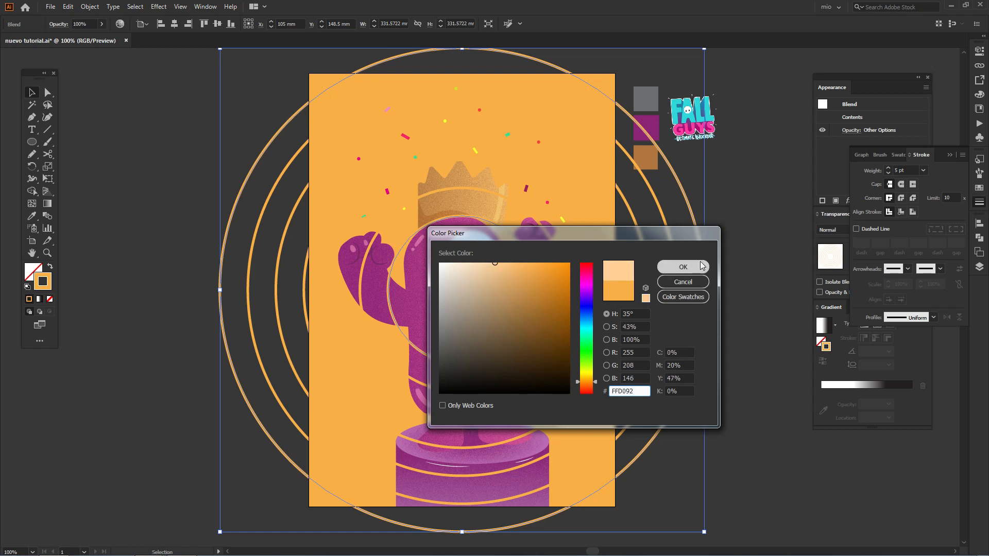
click(683, 267)
click(721, 242)
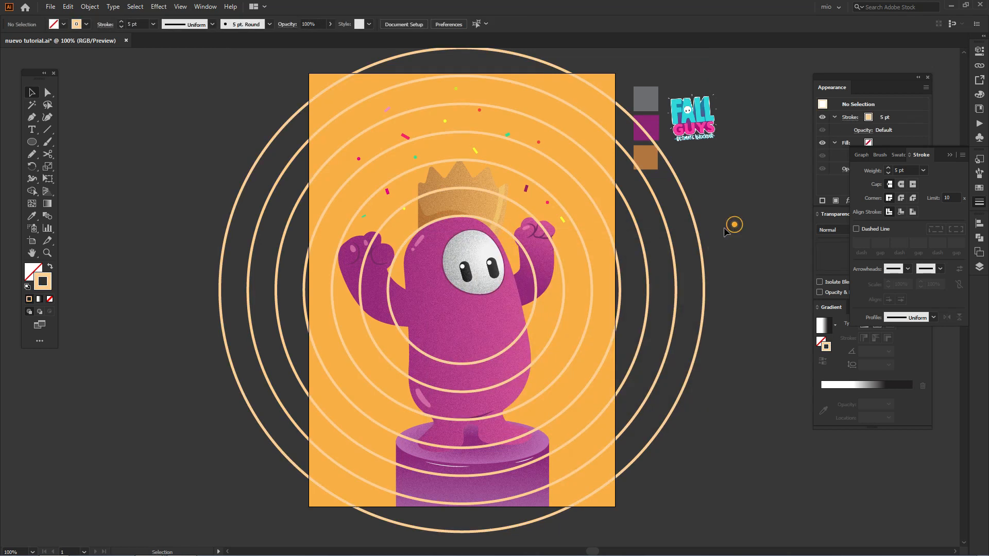
Send the blended rings and the orange background rectangle to the back, behind the character
click(592, 286)
right_click(593, 285)
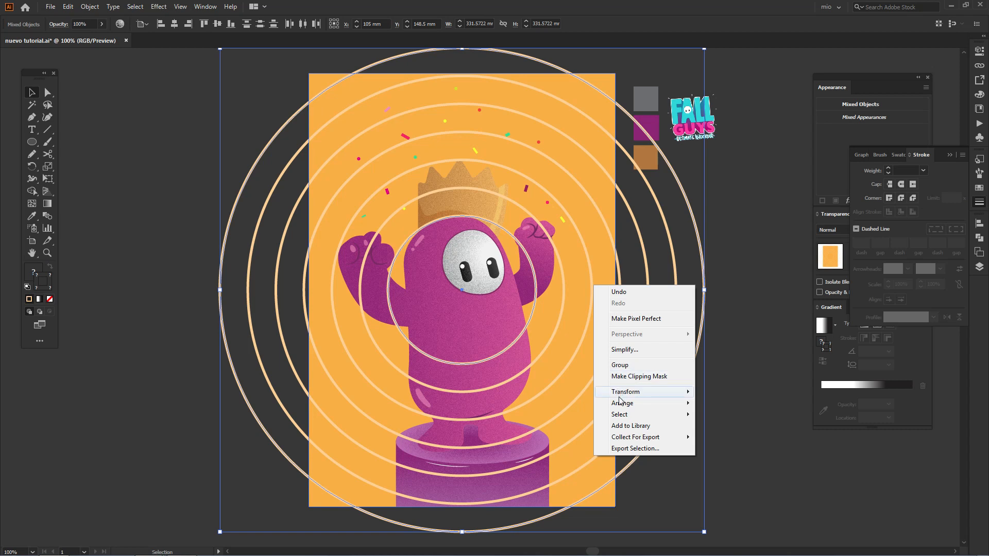
mouse_move(621, 403)
click(550, 437)
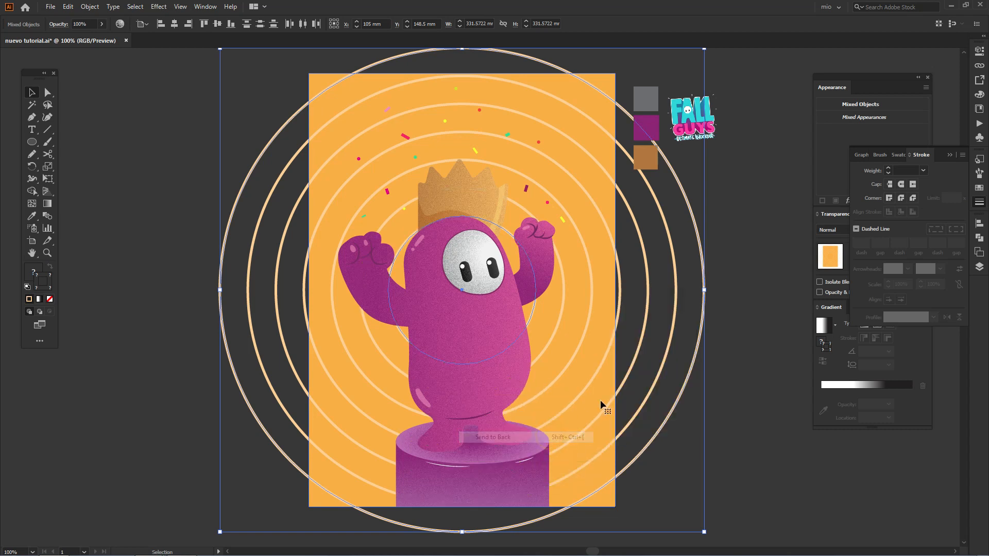
click(738, 328)
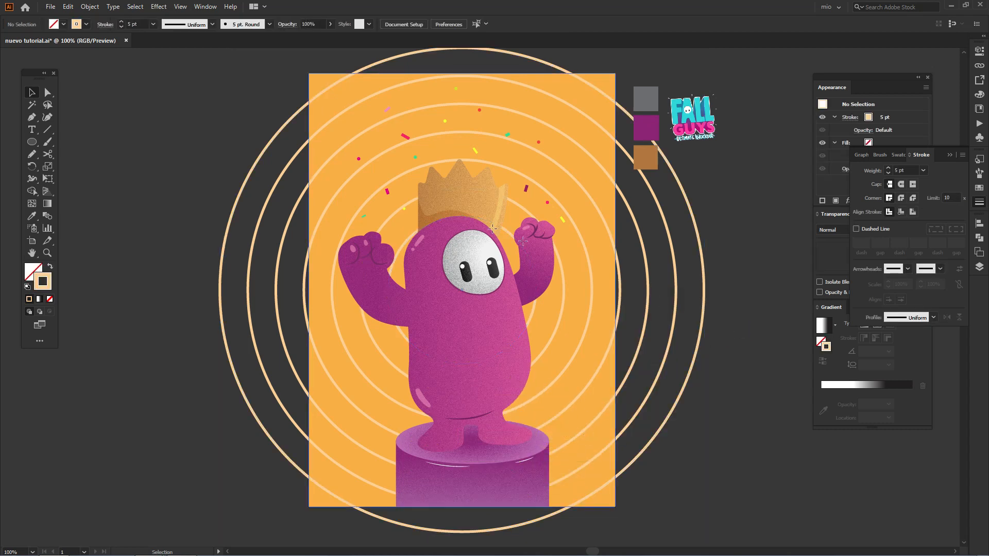
Draw an artboard-sized rectangle over the rings and use it as a clipping mask to trim them to the artboard
key(m)
drag(308, 72, 615, 506)
key(v)
drag(749, 256, 674, 315)
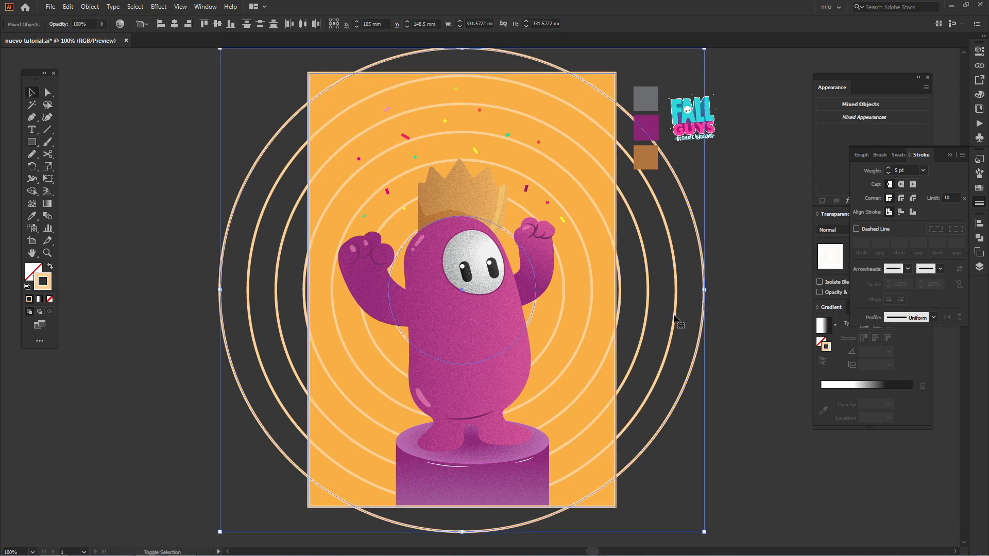
right_click(675, 317)
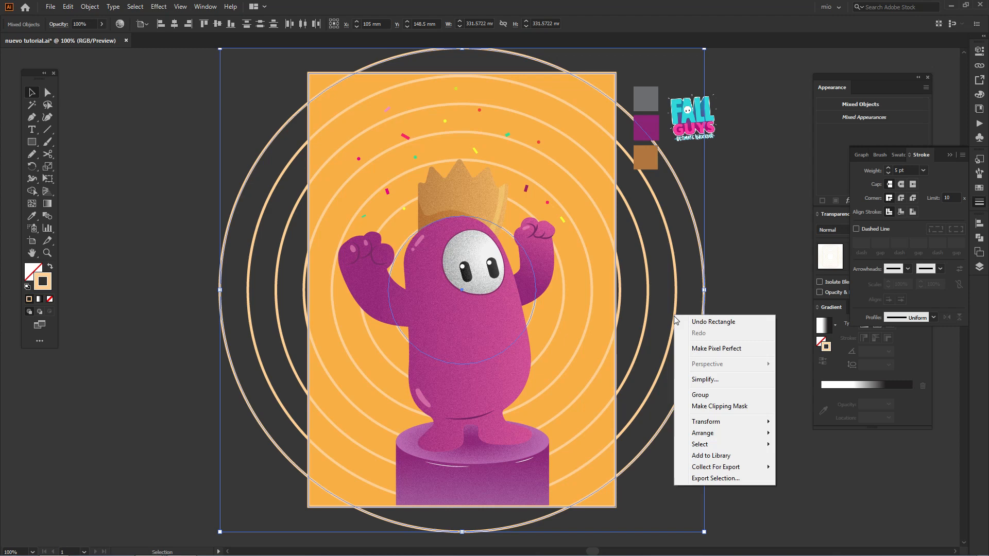
click(710, 408)
click(691, 342)
key(ctrl+0)
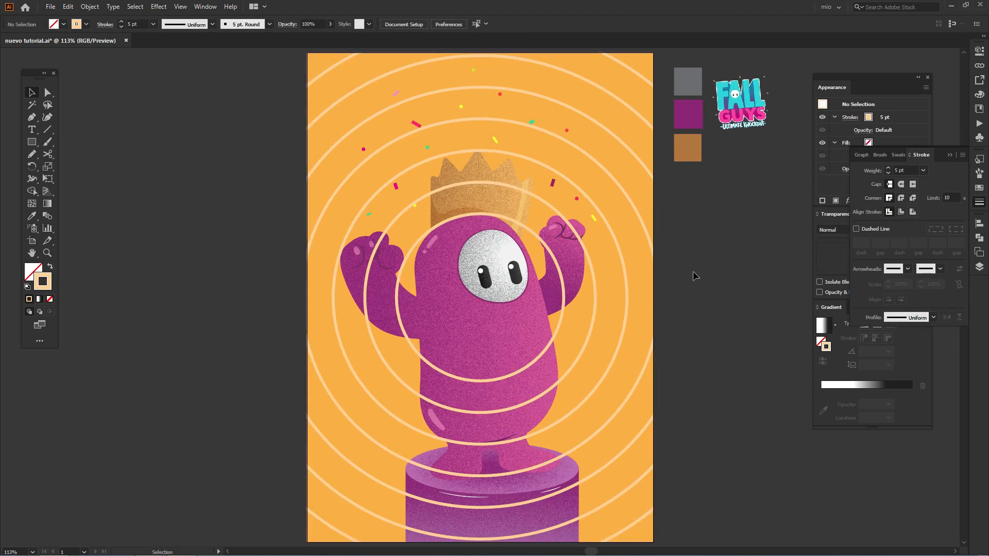
Send the clipped rings together with the orange background to the back, behind the character and pedestal
drag(705, 240, 634, 333)
right_click(637, 270)
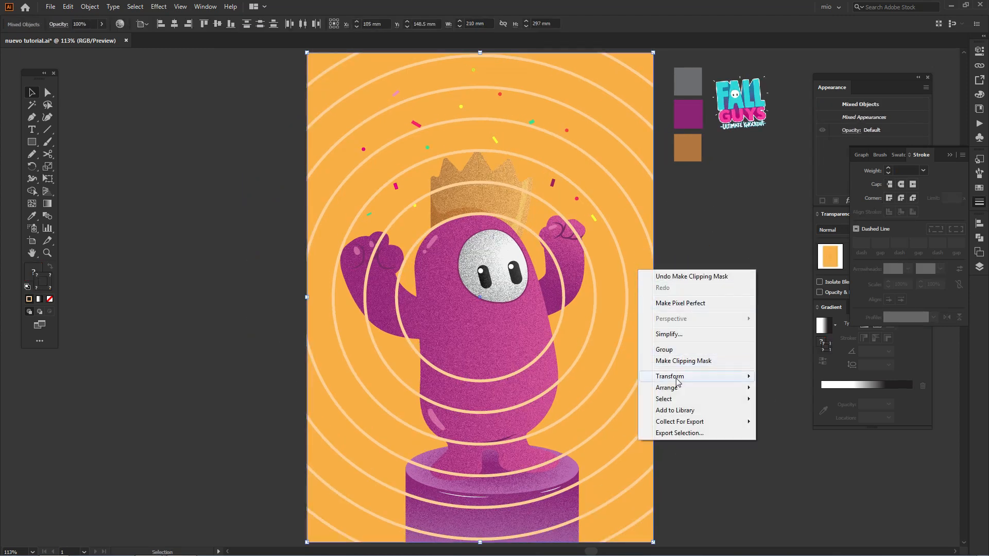
mouse_move(669, 387)
click(624, 421)
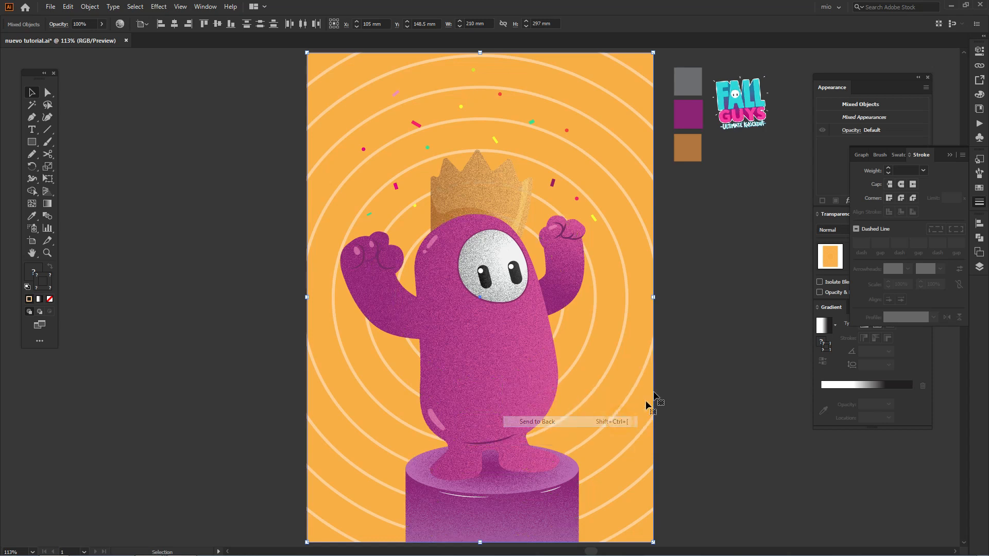
click(693, 338)
Select only the outermost circle of the blended background rings and set its stroke weight to 14 pt
key(a)
scroll(697, 328, right, 1)
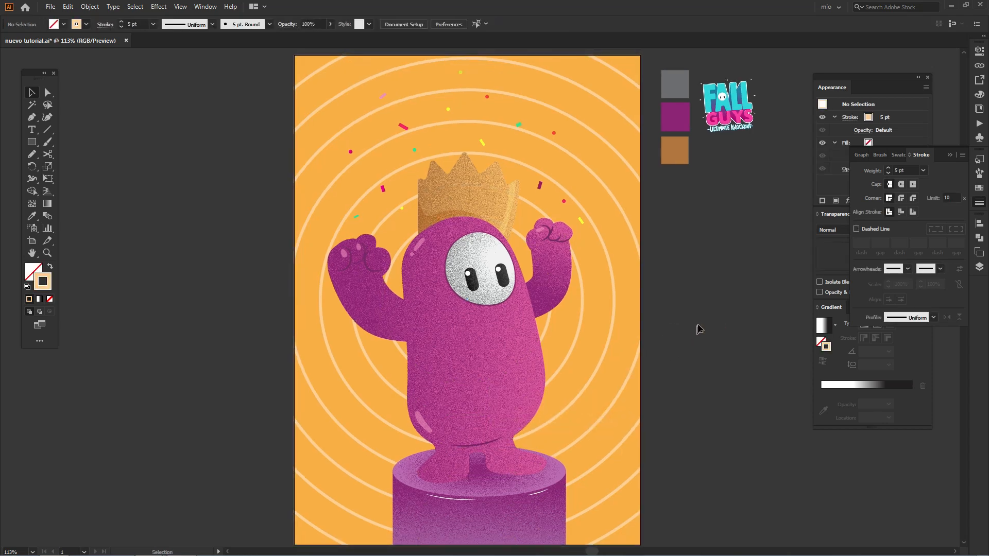
click(615, 69)
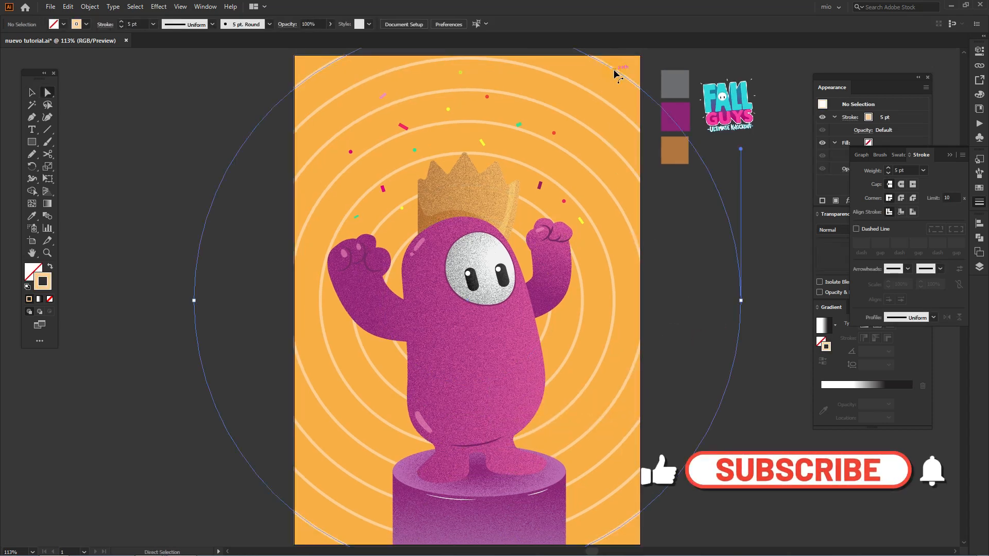
click(887, 168)
click(887, 168)
click(887, 168)
click(887, 168)
click(887, 168)
click(886, 167)
click(887, 168)
click(886, 168)
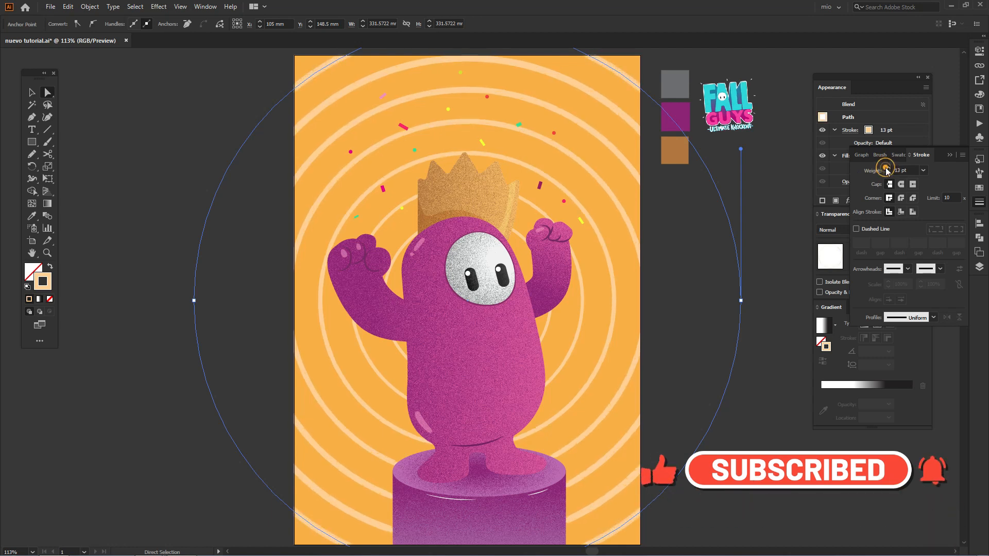
click(887, 168)
click(771, 241)
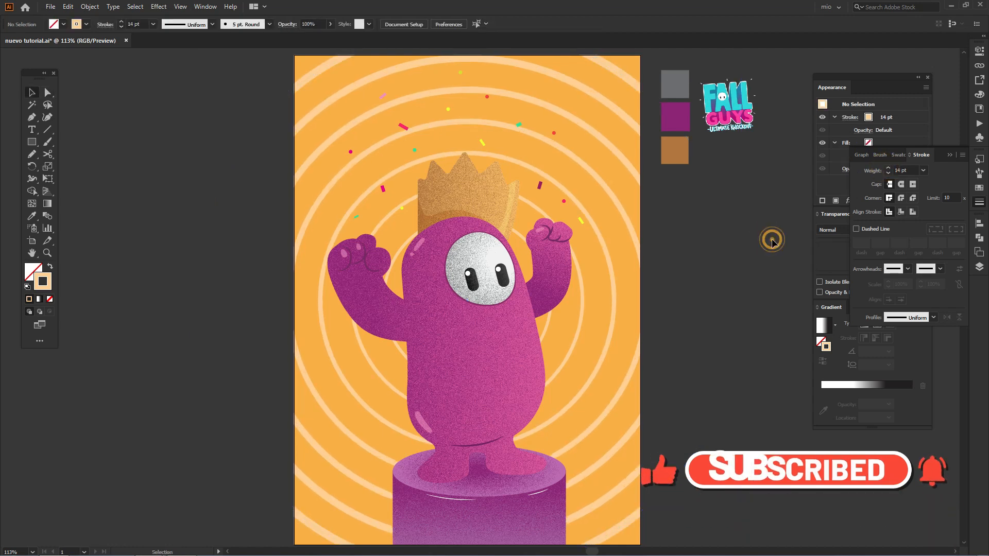
key(ctrl+0)
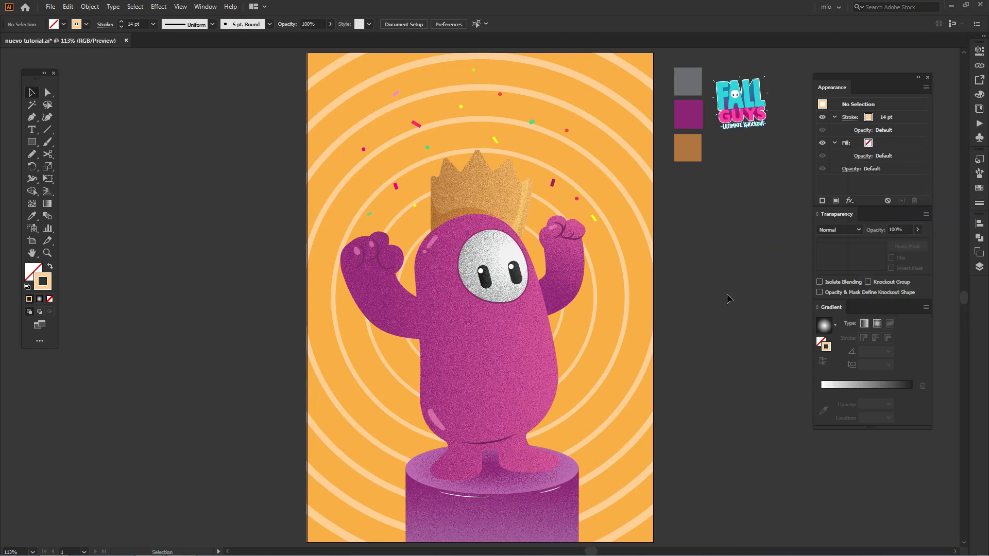
click(724, 292)
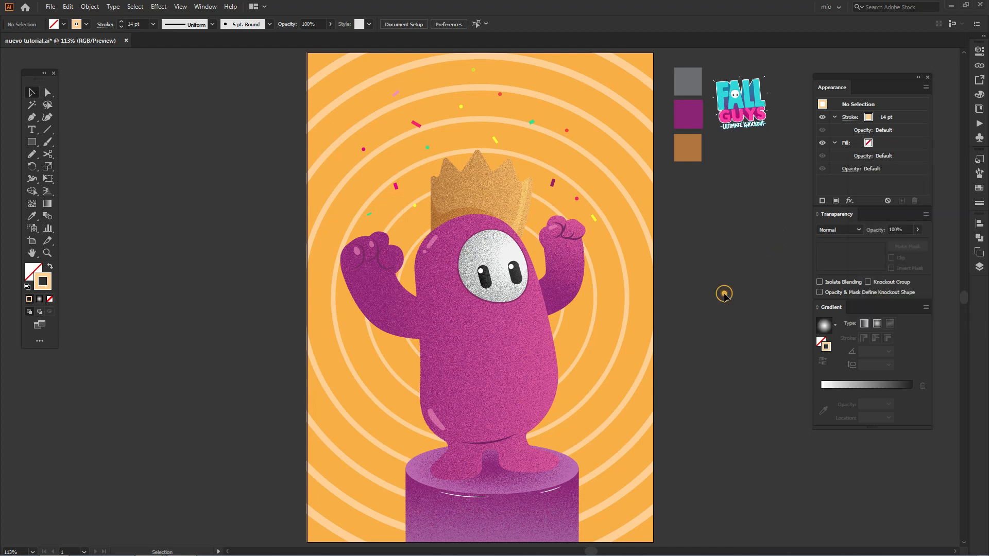
Recolour the strokes of the blend's outermost and innermost circles with the darker orange swatch
ctrl+click(639, 79)
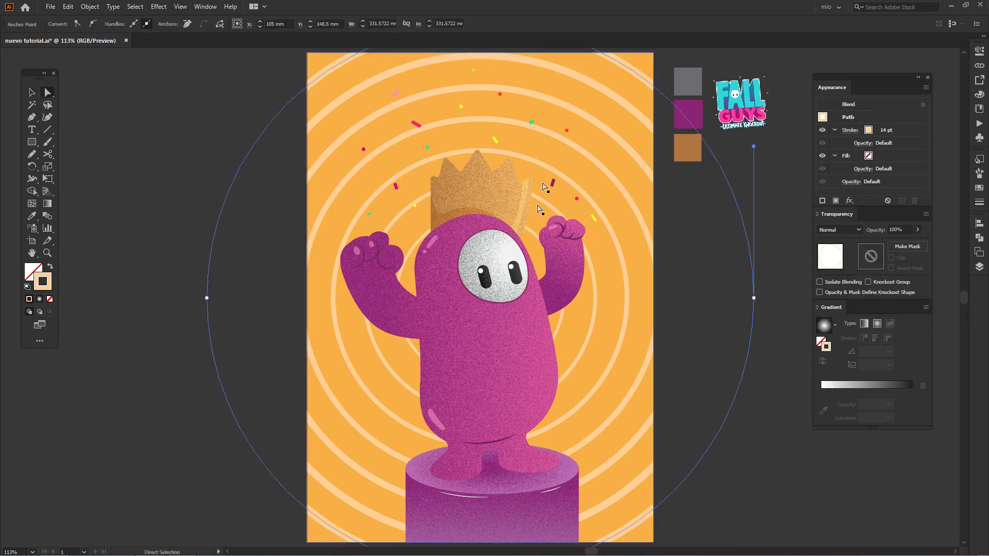
shift+click(534, 233)
click(979, 189)
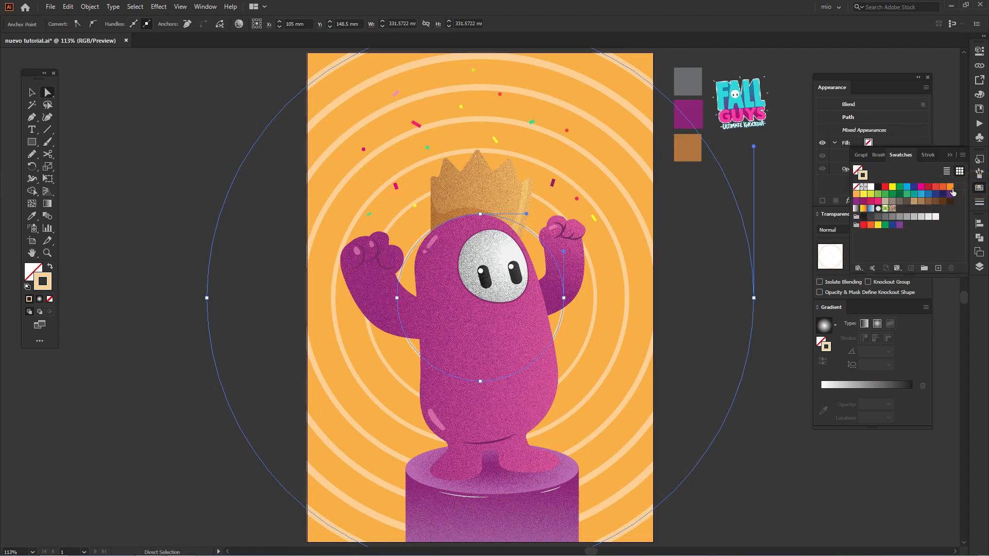
click(949, 186)
click(950, 155)
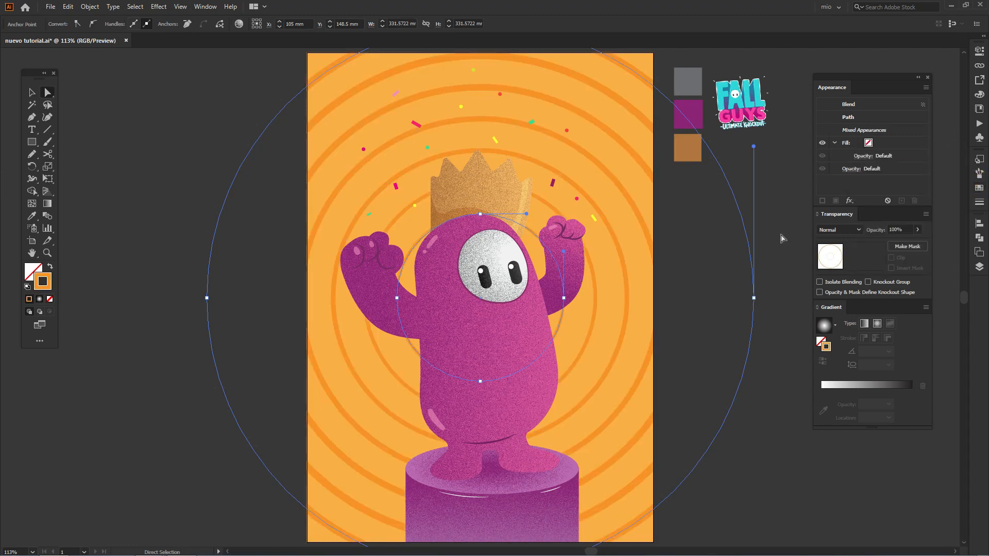
key(v)
click(748, 275)
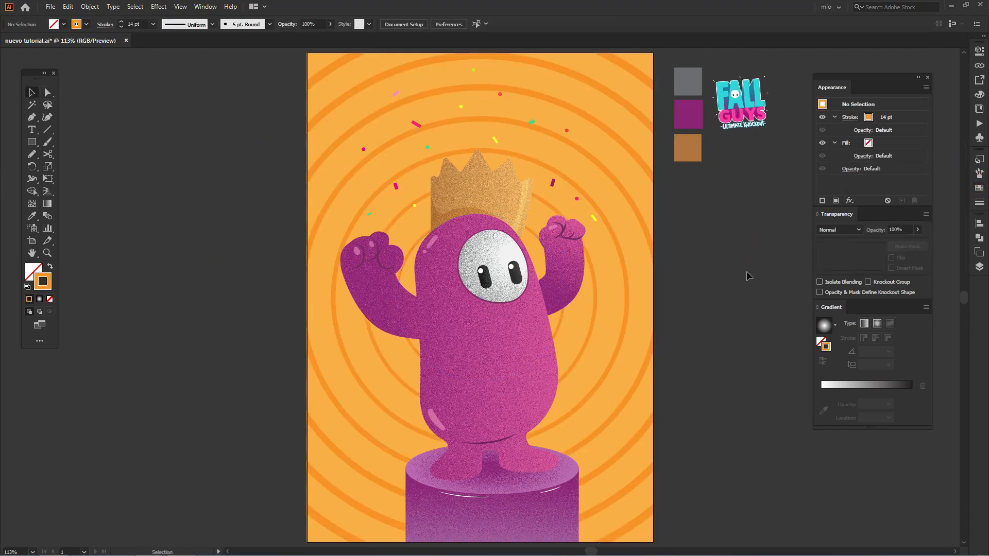
In the opacity mask of the pedestal's top ellipse, shift the radial gradient's midpoint outward, and return to the artwork
click(508, 476)
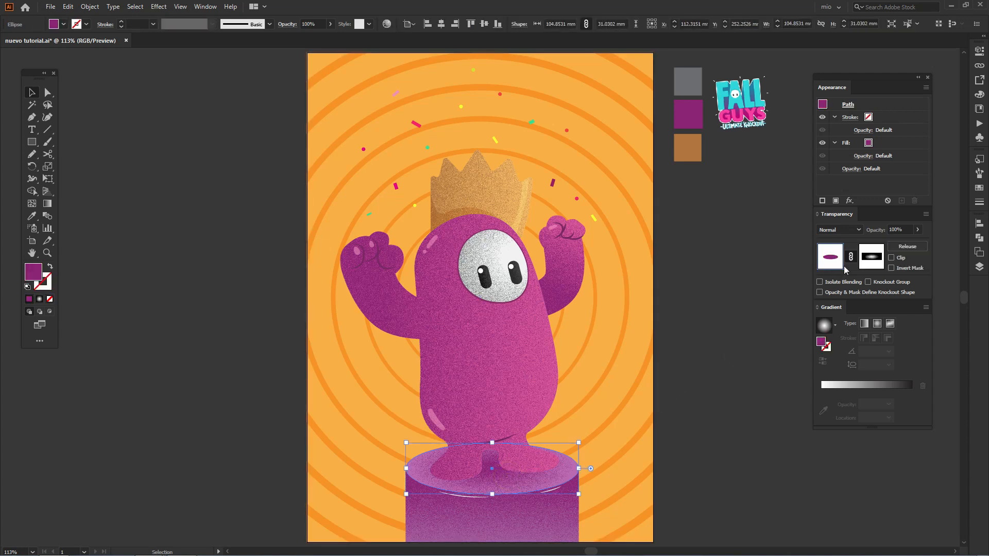
click(869, 254)
key(g)
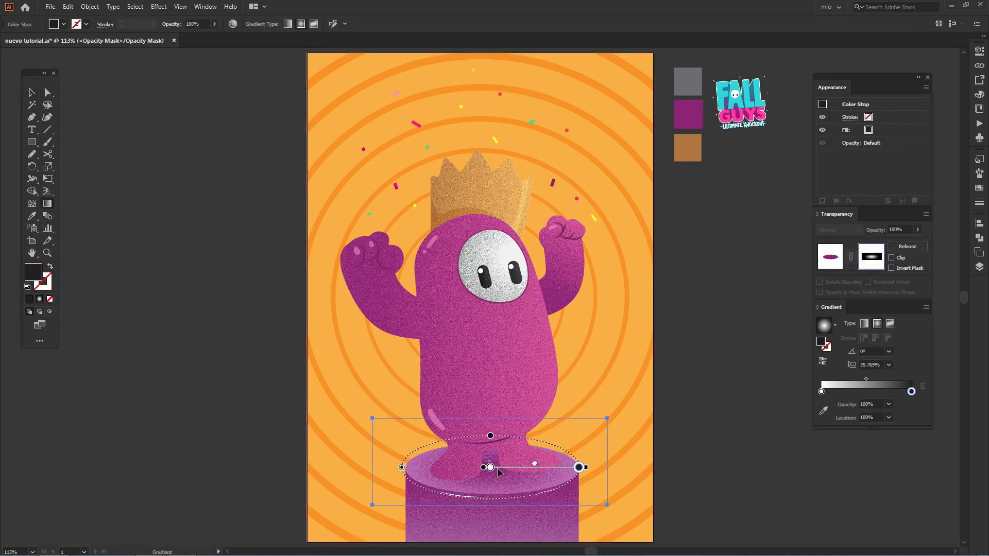
drag(543, 465, 543, 465)
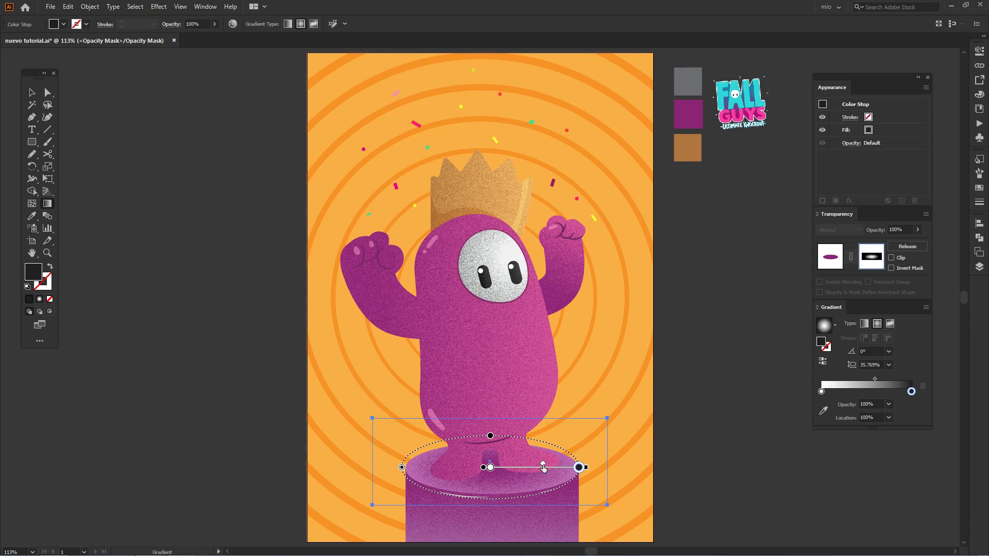
click(823, 261)
key(v)
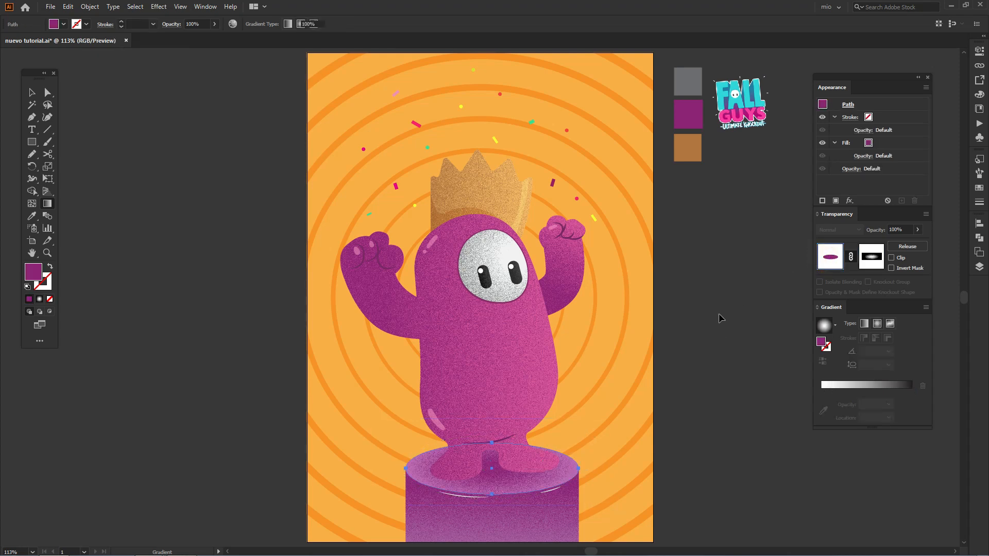
click(713, 315)
In the face shading's opacity mask, set the Grain effect's intensity to 55 and lower its contrast, and return to the artwork
click(481, 252)
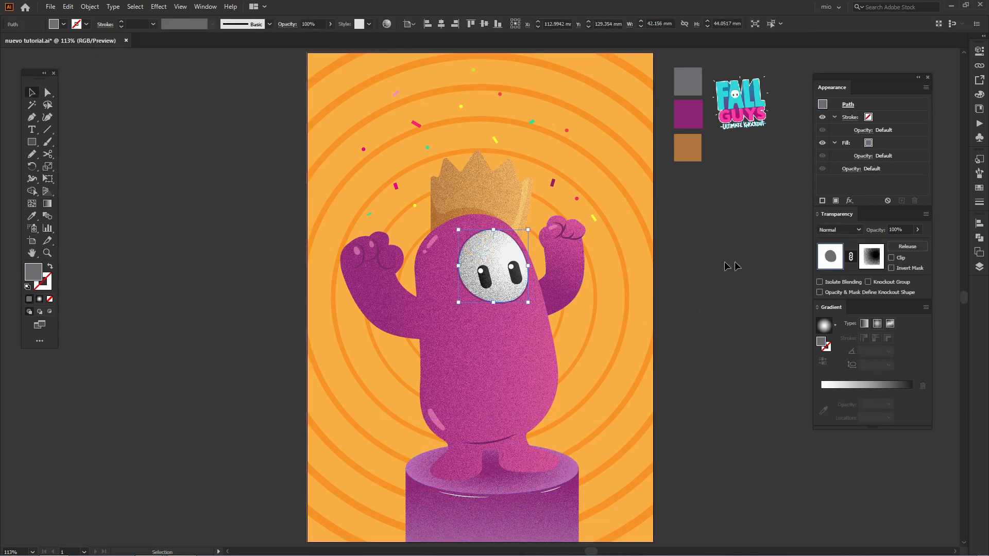
click(868, 253)
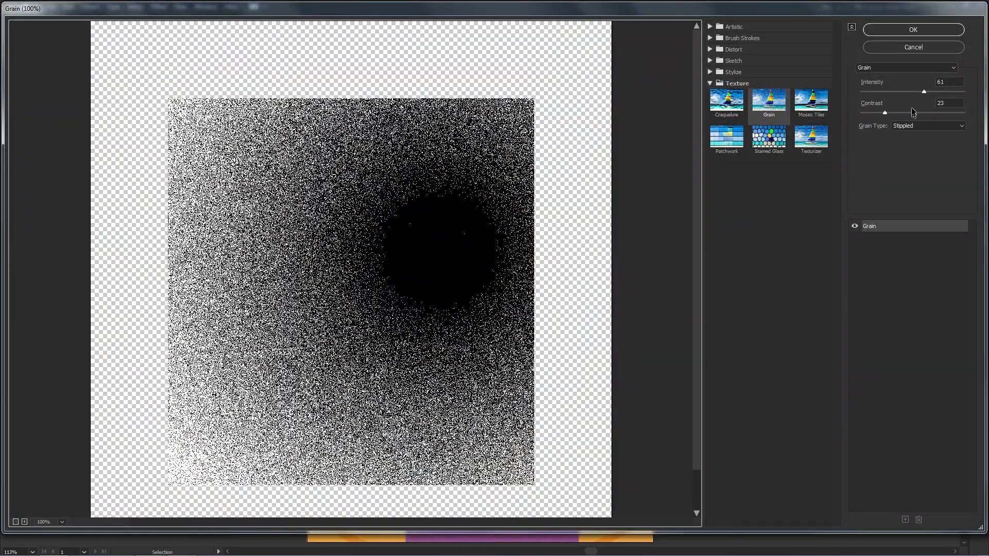
drag(923, 93, 872, 116)
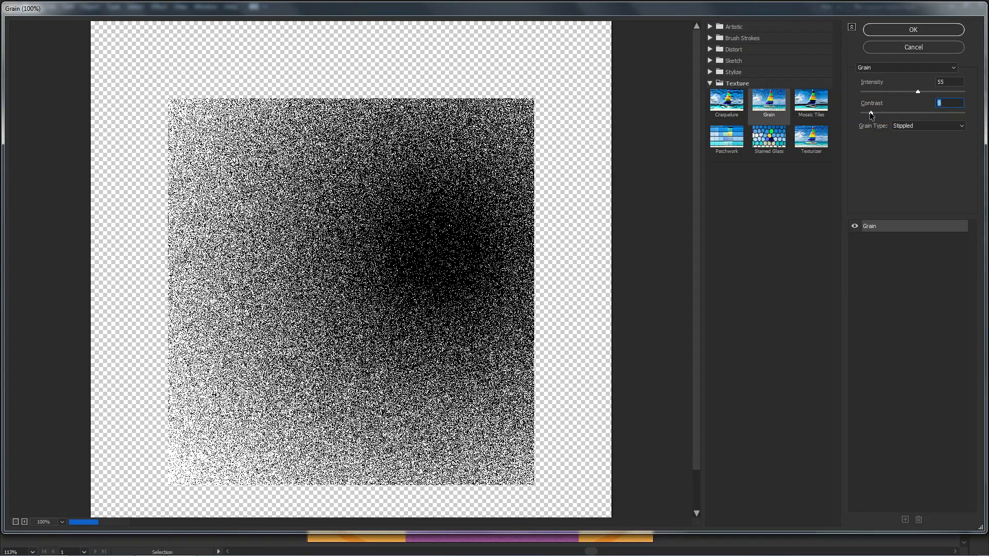
click(905, 29)
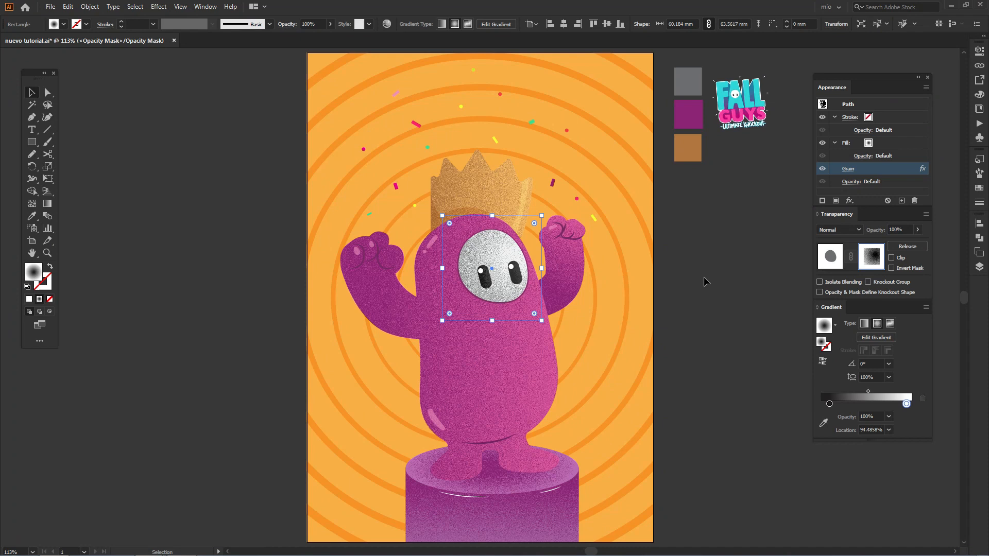
click(690, 279)
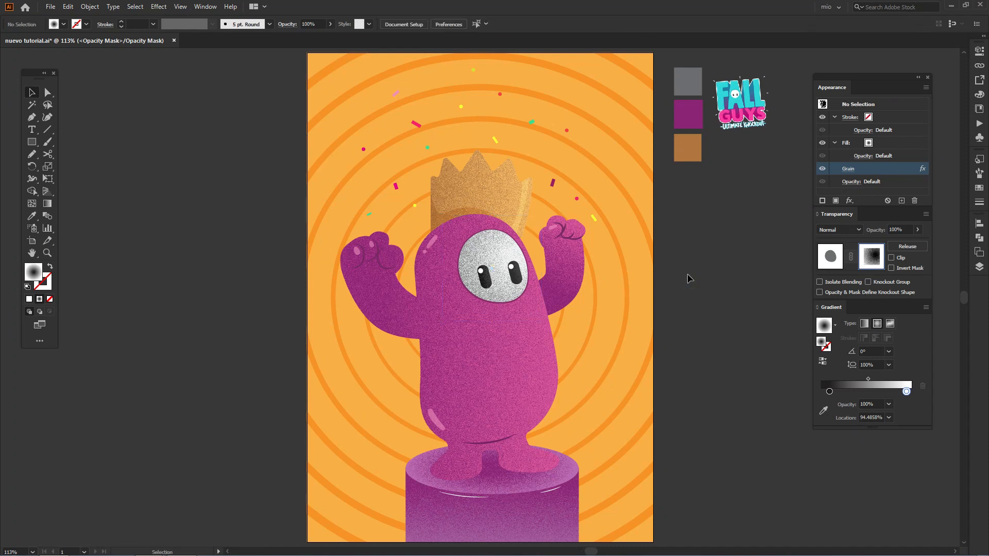
click(830, 258)
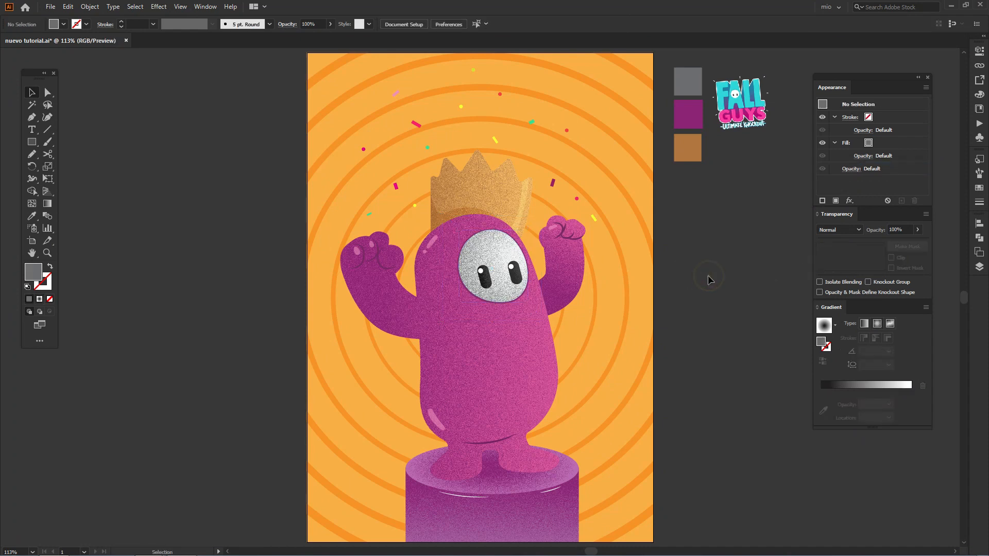
Move the Fall Guys logo into the artboard's upper-right corner and enlarge it proportionally to fill the space beside the crown
click(741, 103)
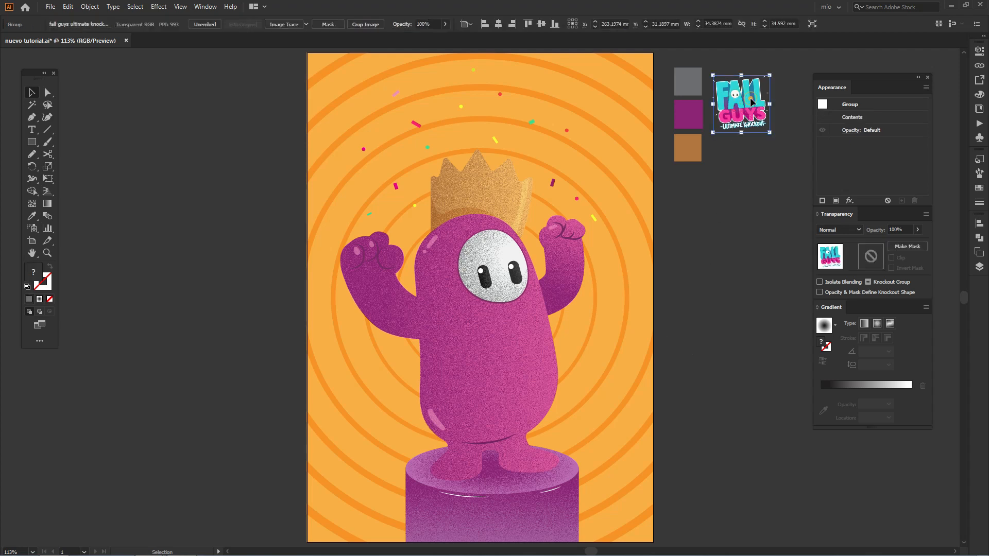
drag(750, 98, 616, 103)
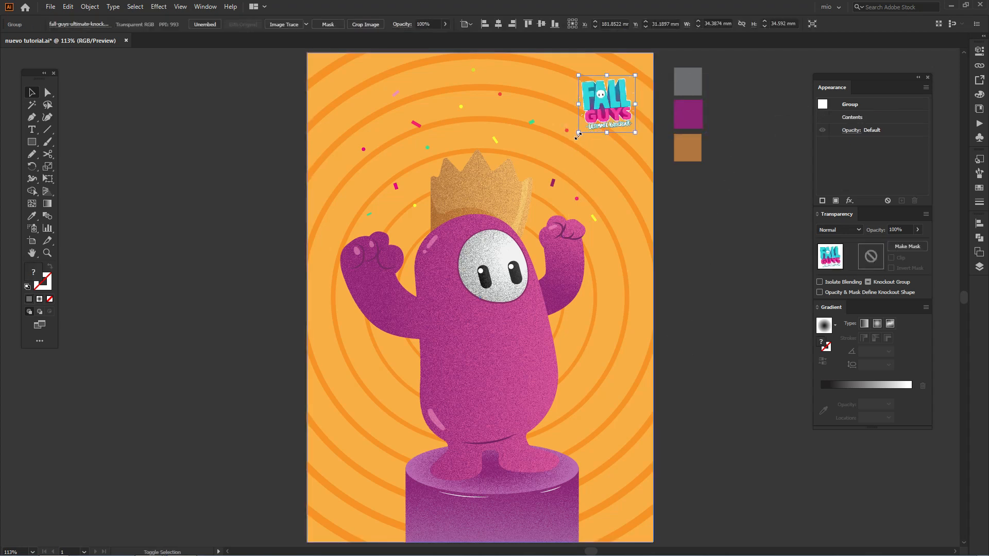
drag(578, 132, 571, 165)
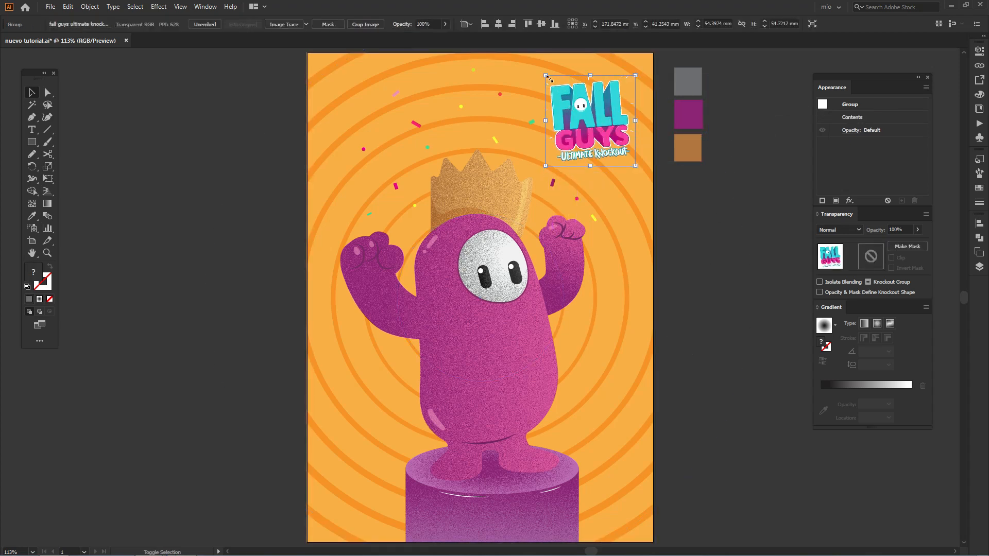
drag(546, 76, 534, 64)
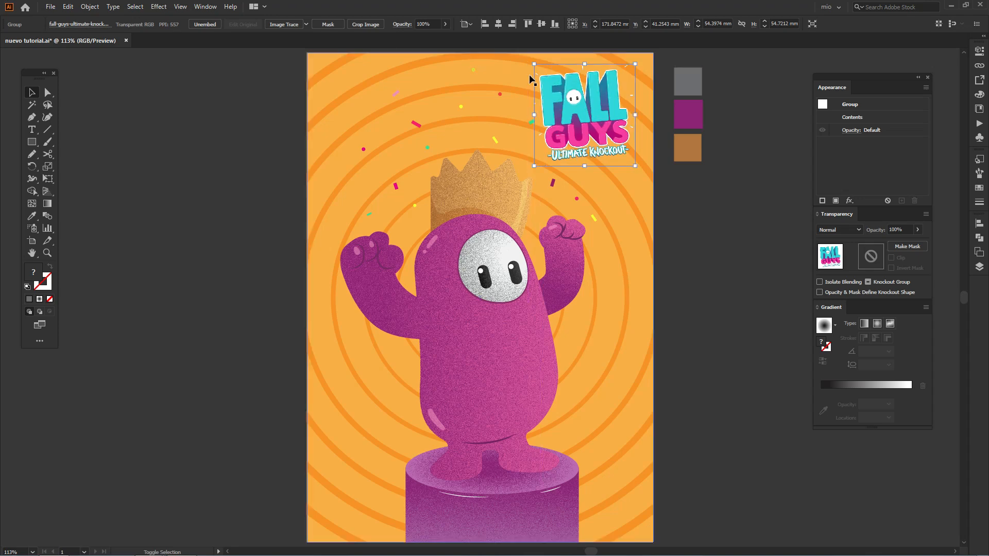
click(701, 235)
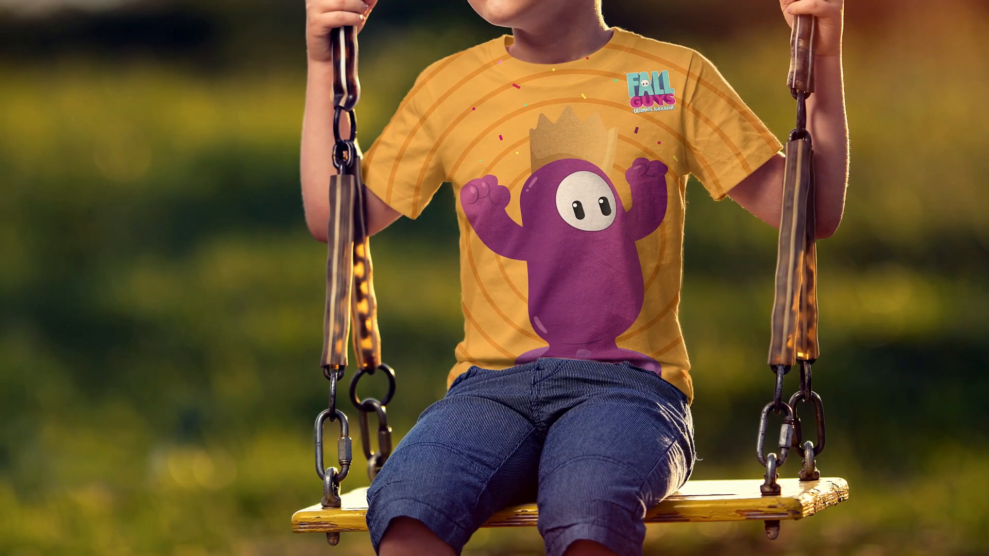